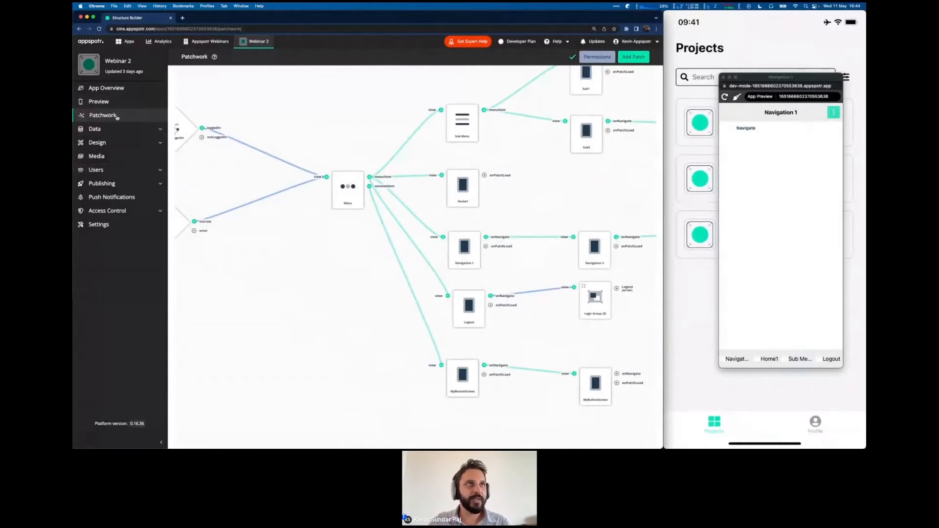
left_click(109, 142)
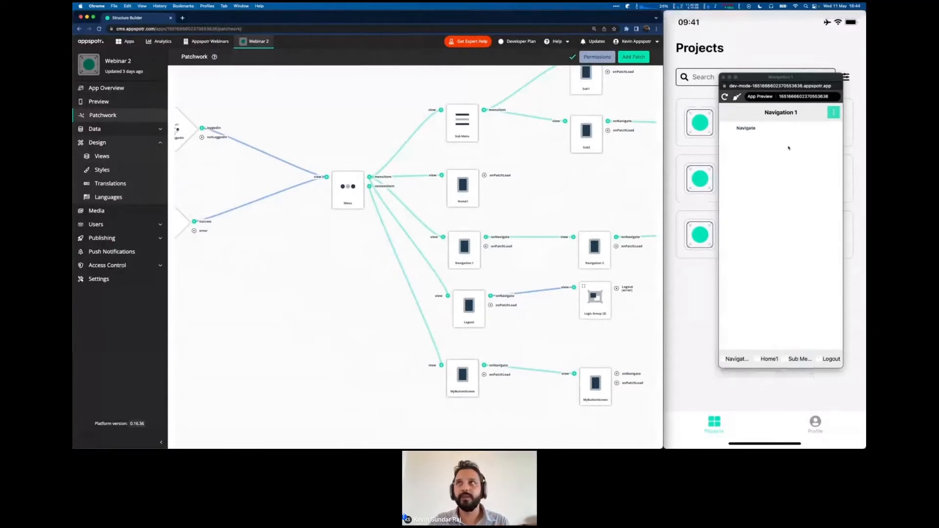
mouse_move(764, 79)
left_mouse_down()
mouse_move(747, 77)
mouse_move(756, 73)
left_mouse_up()
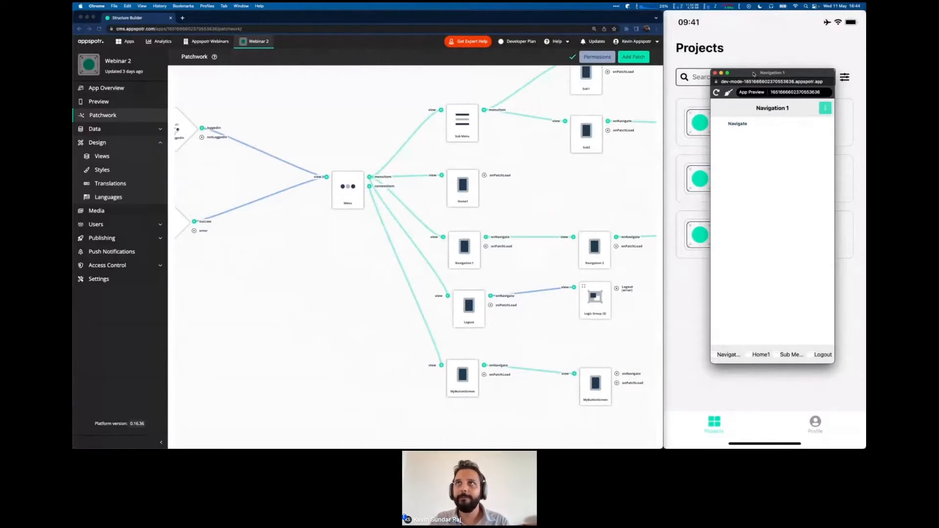
left_click_drag(754, 74, 760, 79)
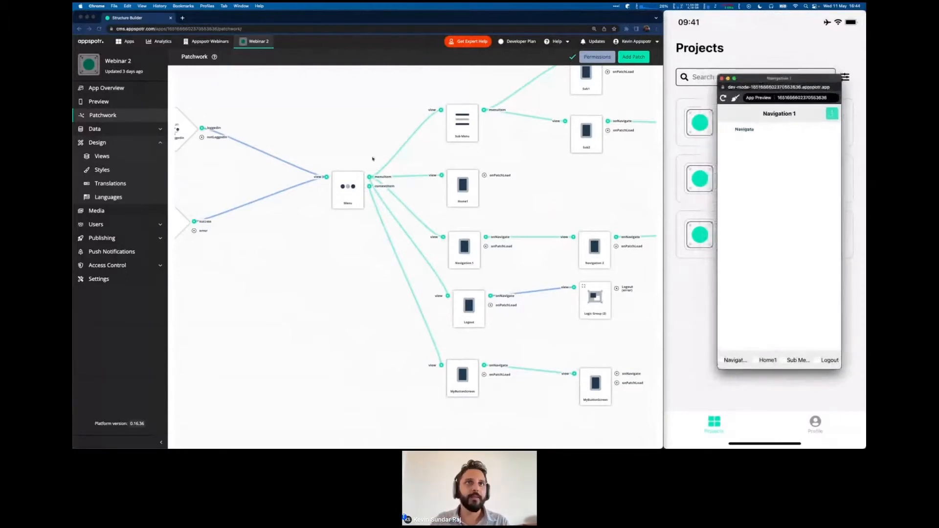
left_click(336, 149)
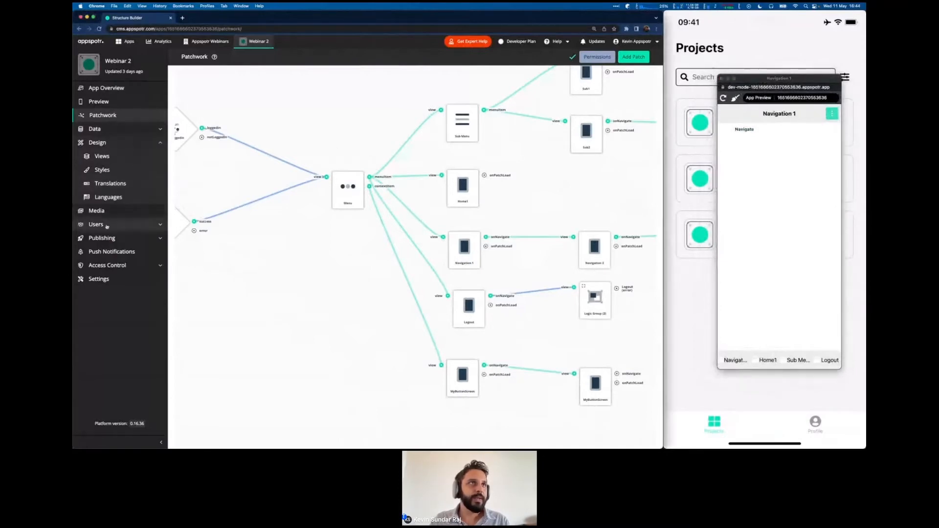
Start a new dataset in the app's datasets and name it groceries.
left_click(122, 131)
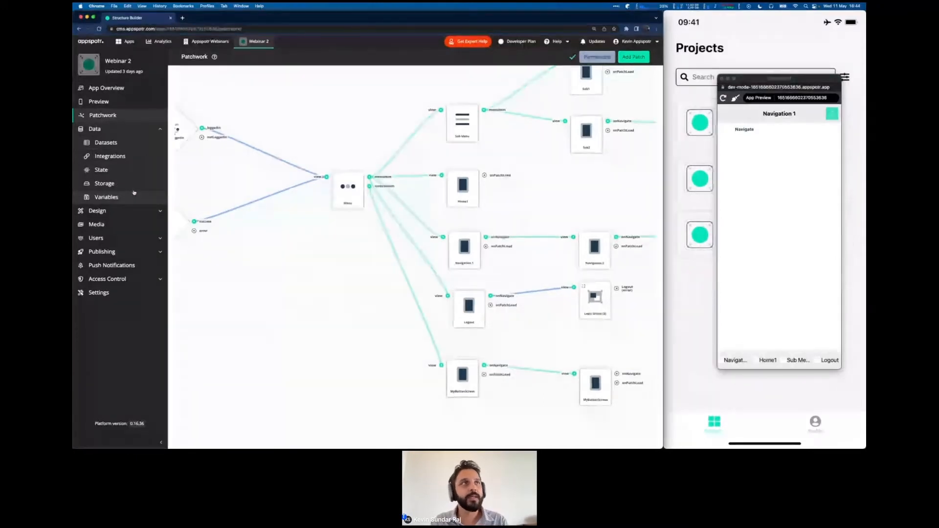
left_click(114, 144)
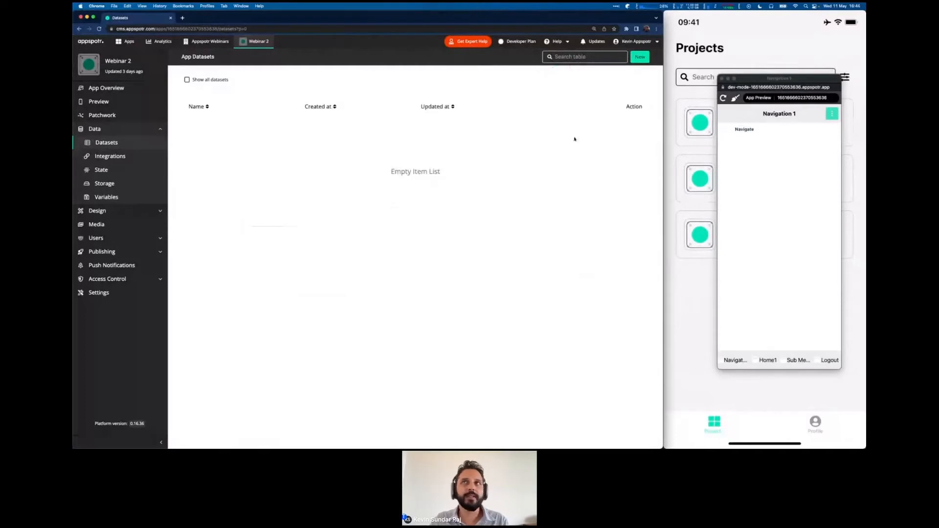
left_click(639, 58)
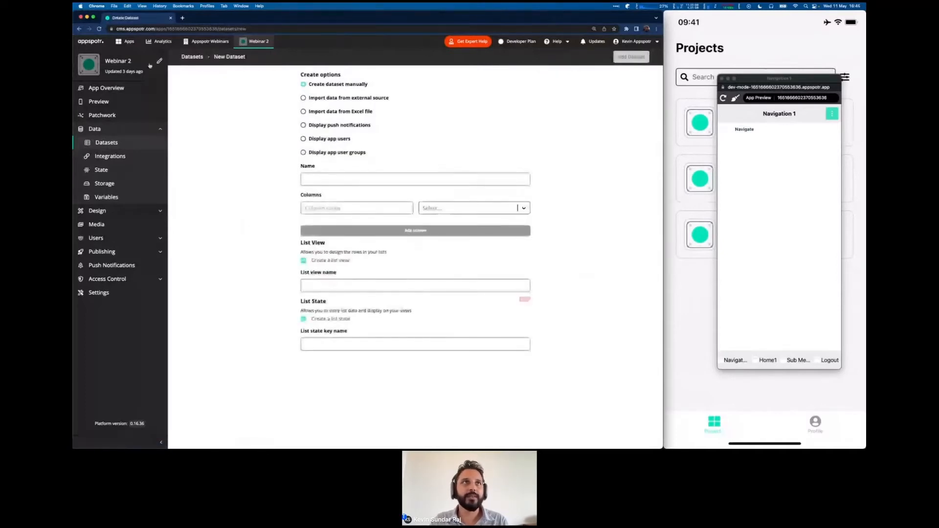
left_click(192, 57)
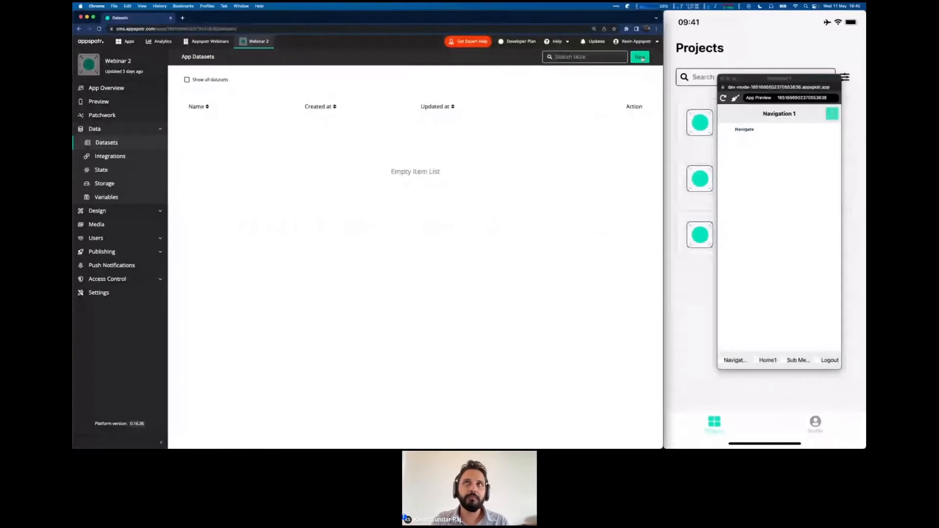
left_click(641, 58)
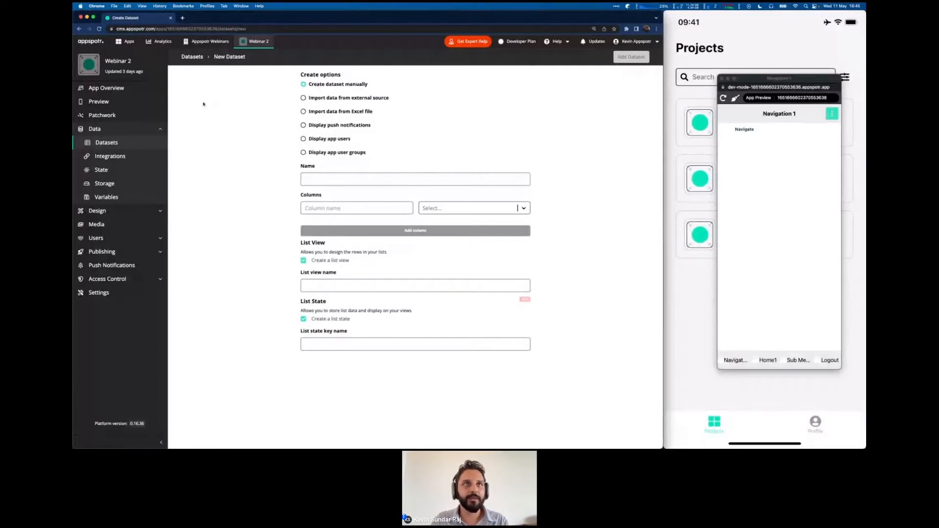
left_click(317, 179)
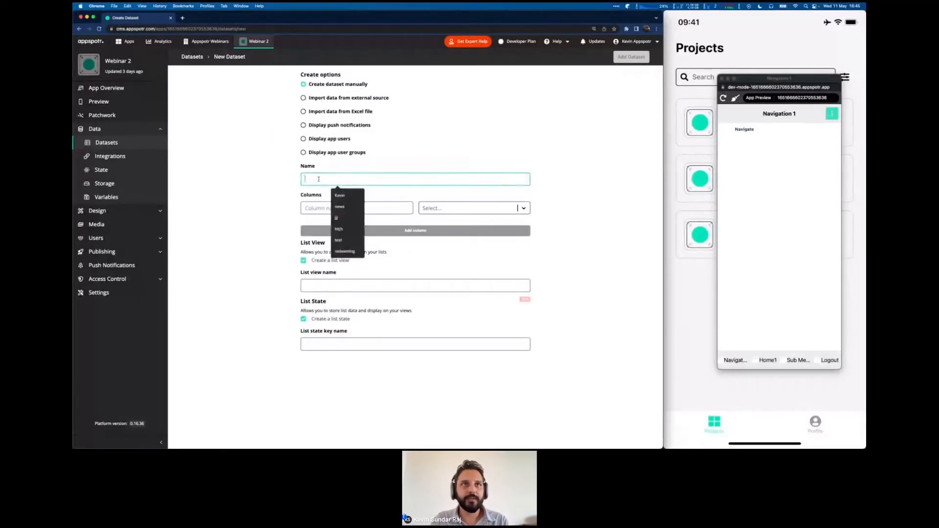
type("gr")
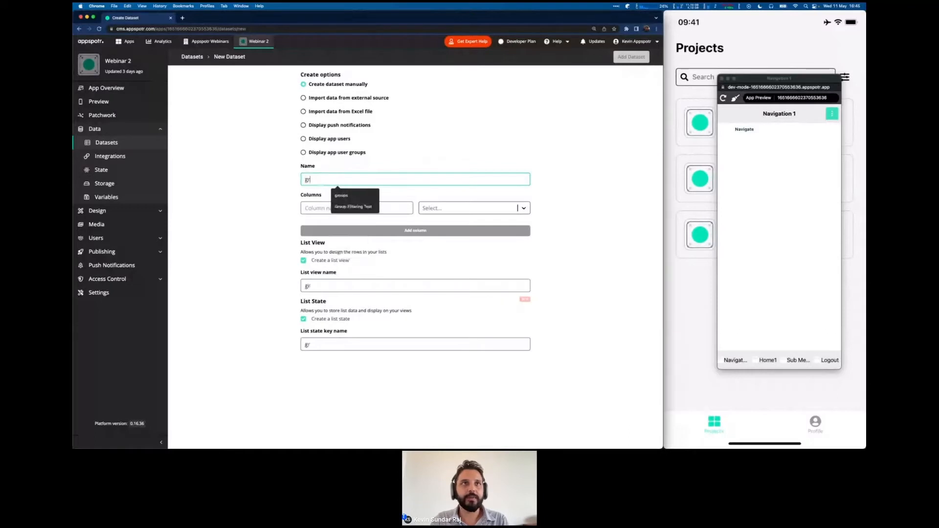
type("oceries")
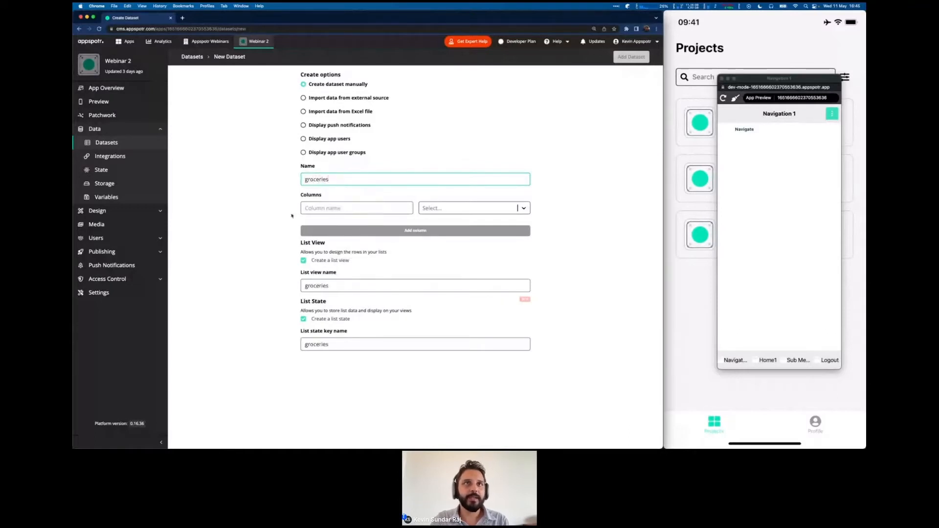
Define the dataset's first column as name with the type Text.
left_click(317, 208)
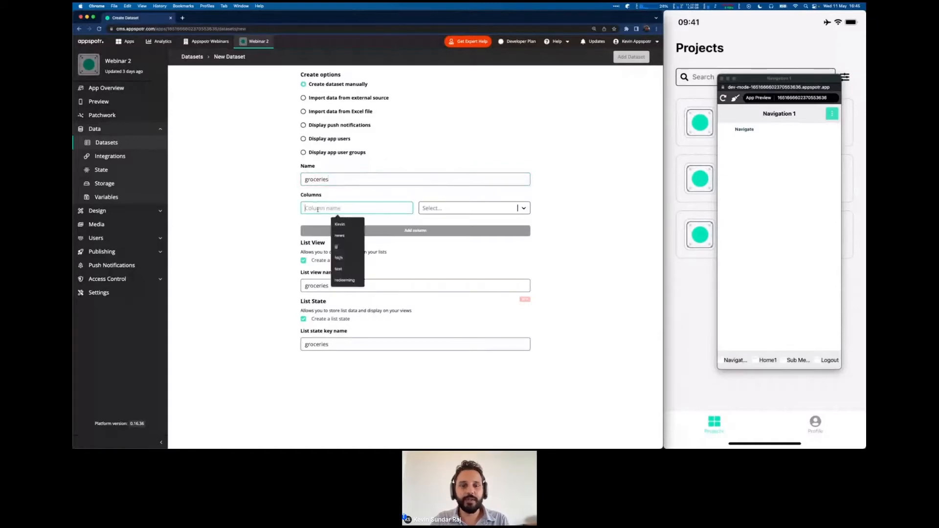
type("name")
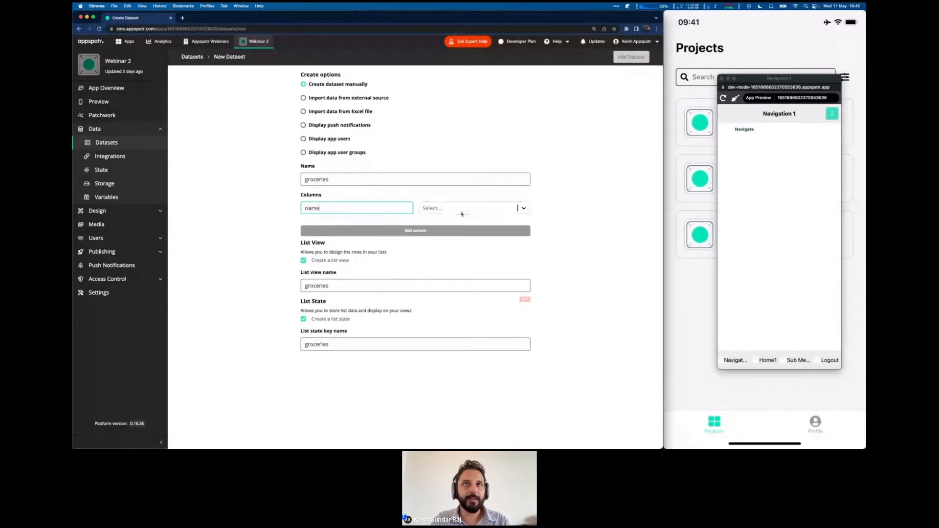
left_click(306, 178)
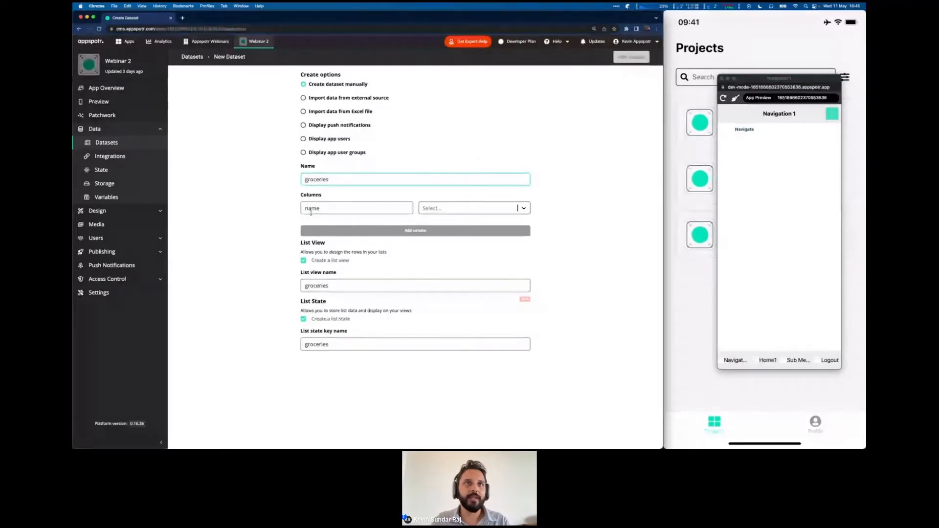
left_click(311, 212)
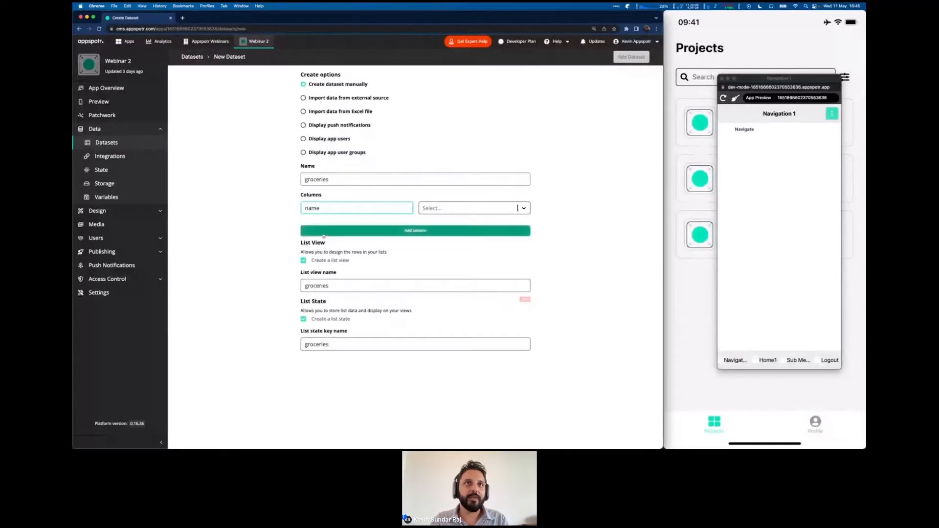
left_click(441, 207)
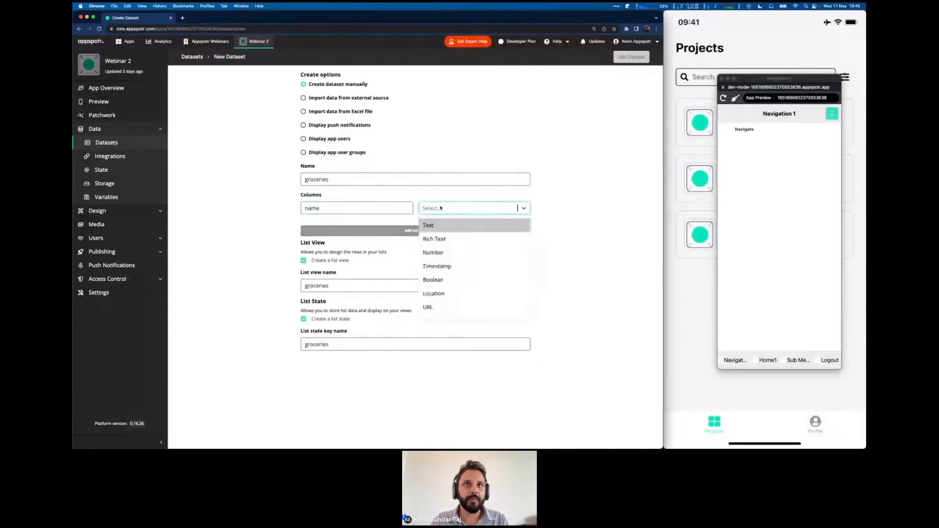
left_click(451, 228)
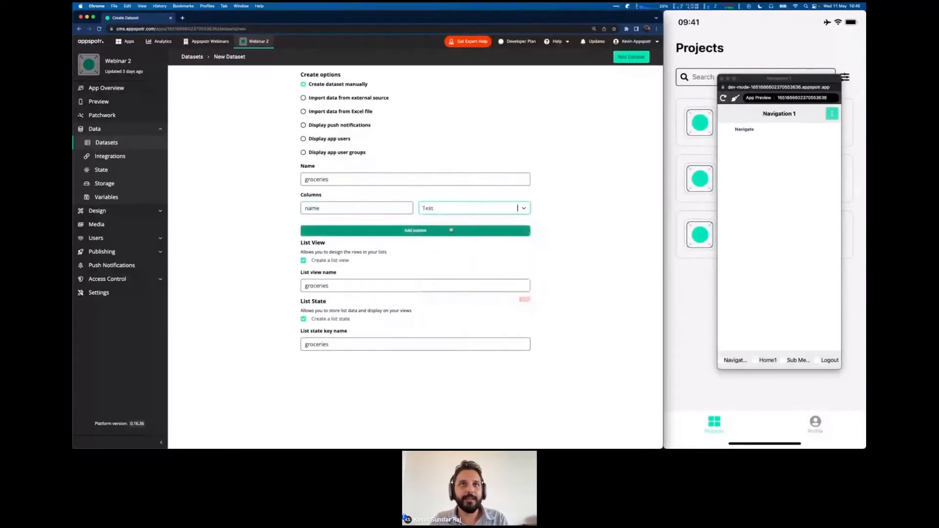
Add a second column called description with the type Rich Text.
left_click(413, 231)
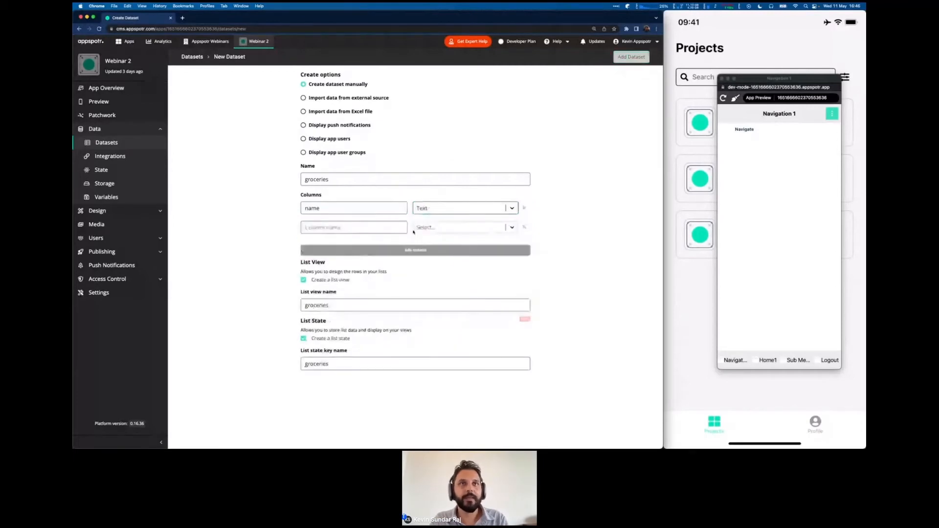
left_click(374, 229)
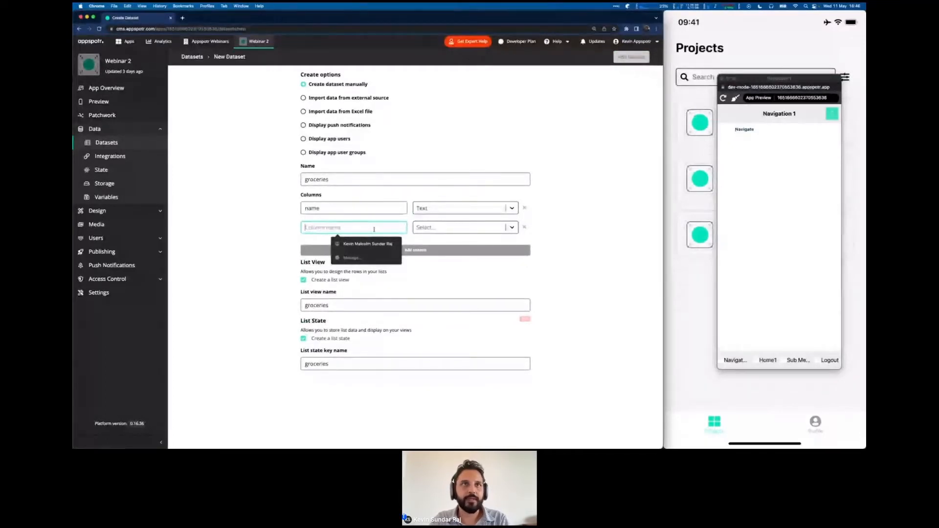
type("desc")
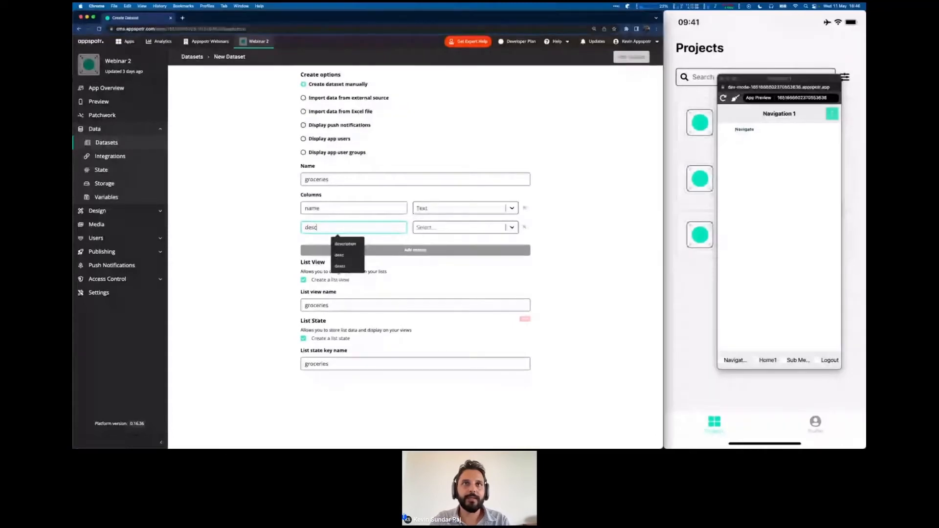
left_click(345, 244)
left_click(455, 230)
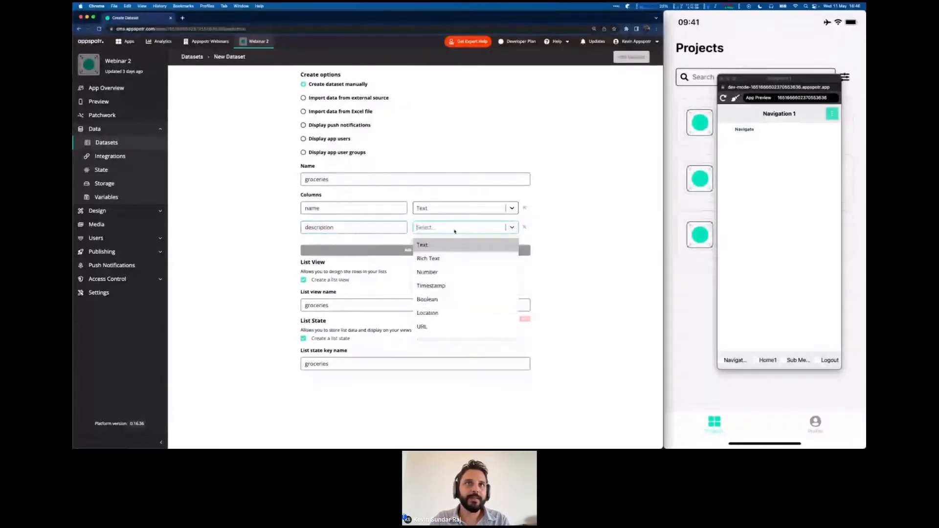
left_click(463, 260)
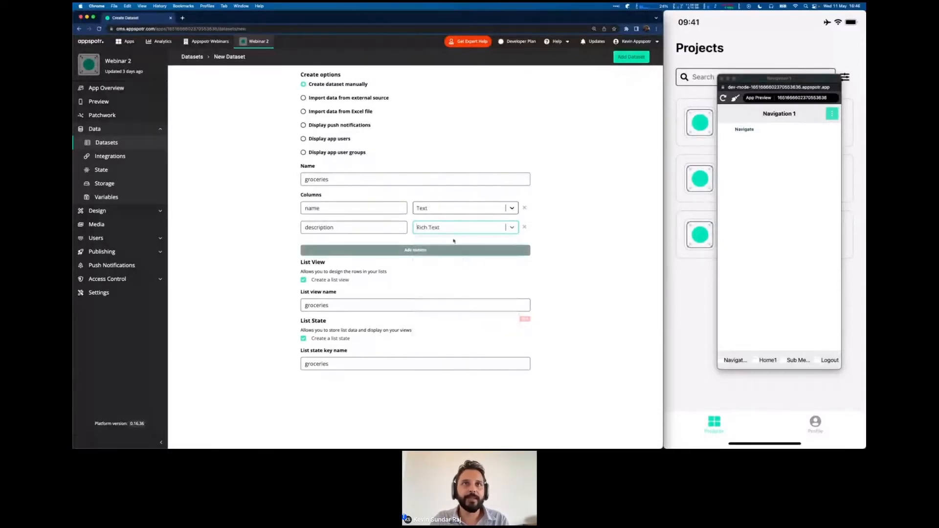
Add a third column called image with the type Image.
left_click(418, 251)
left_click(341, 246)
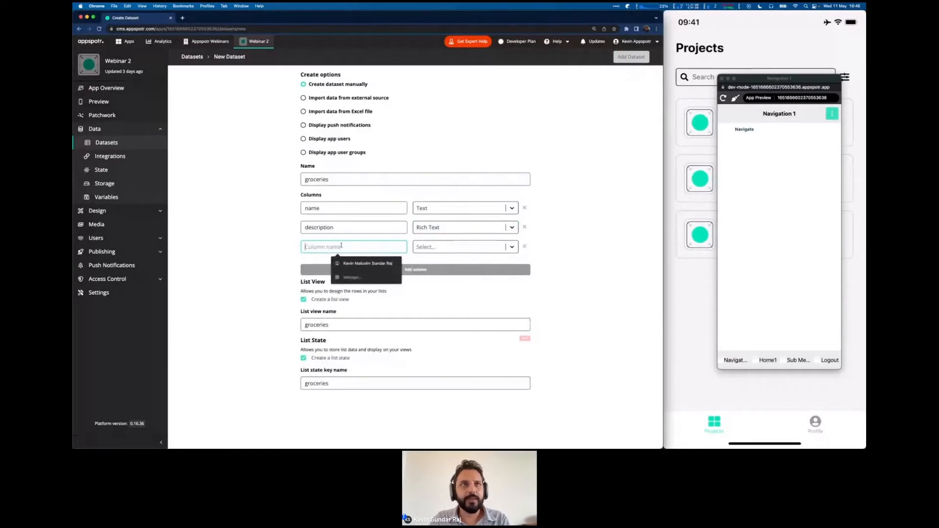
type("image")
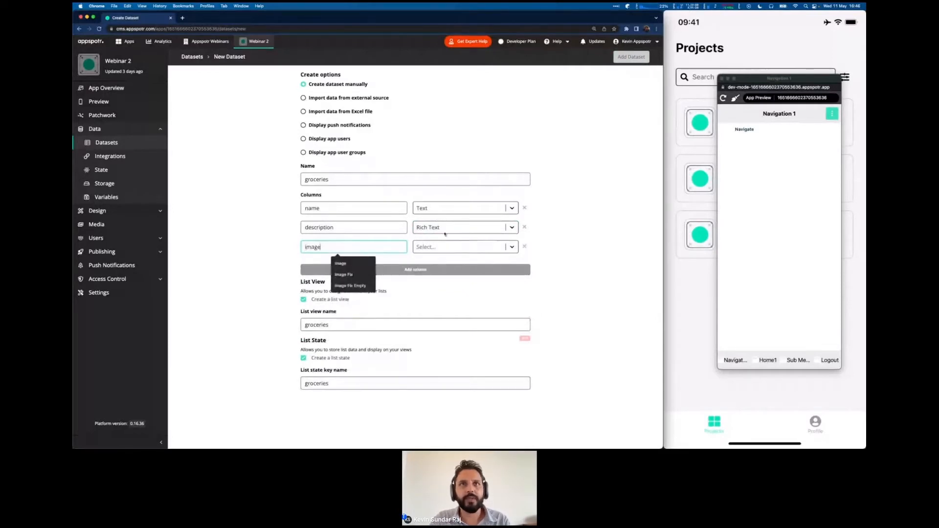
left_click(449, 250)
scroll(455, 327, "down", 1)
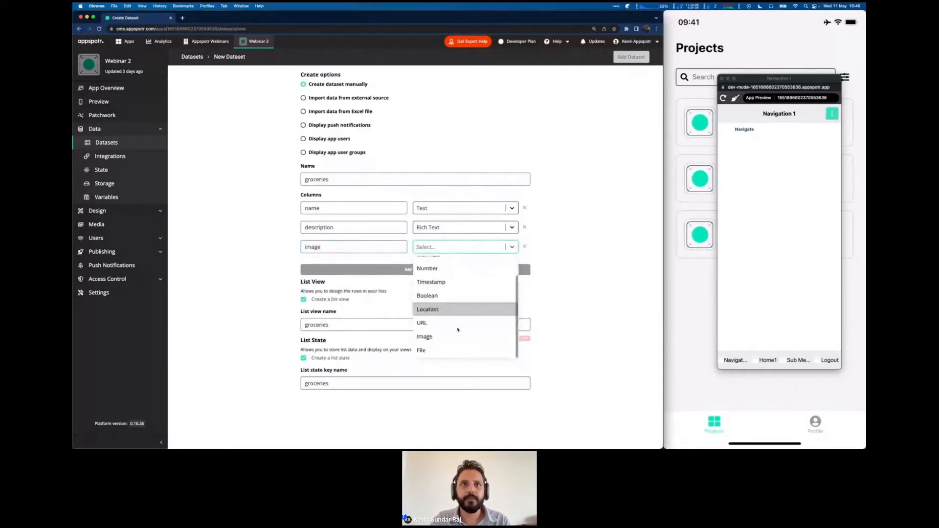
left_click(441, 337)
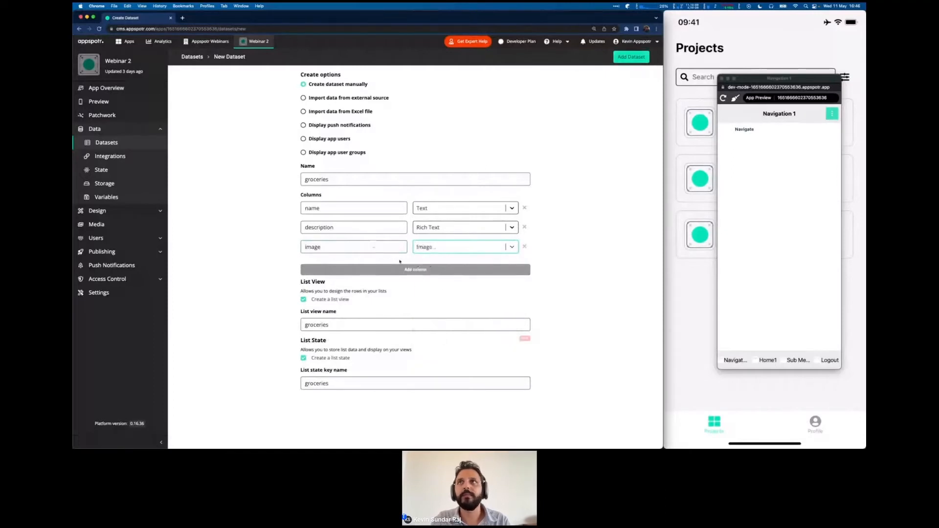
key("ctrl+Right")
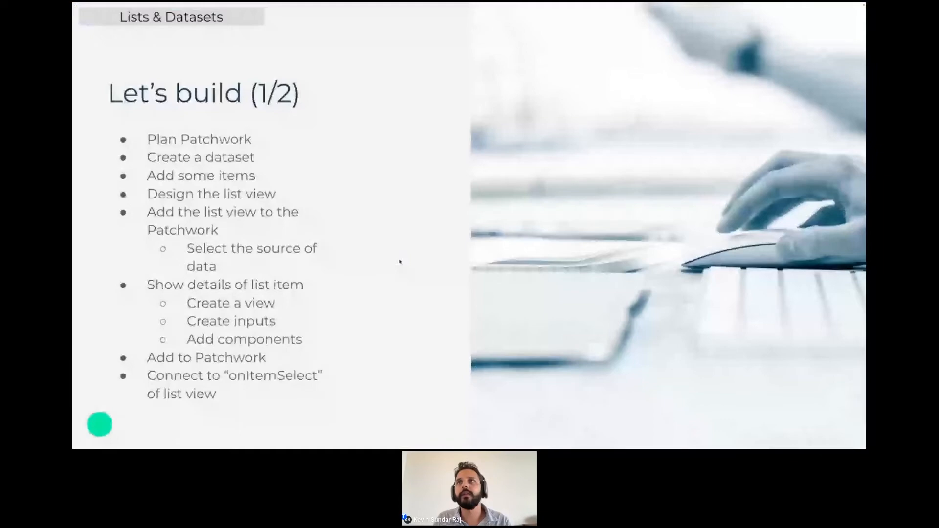
key("Left")
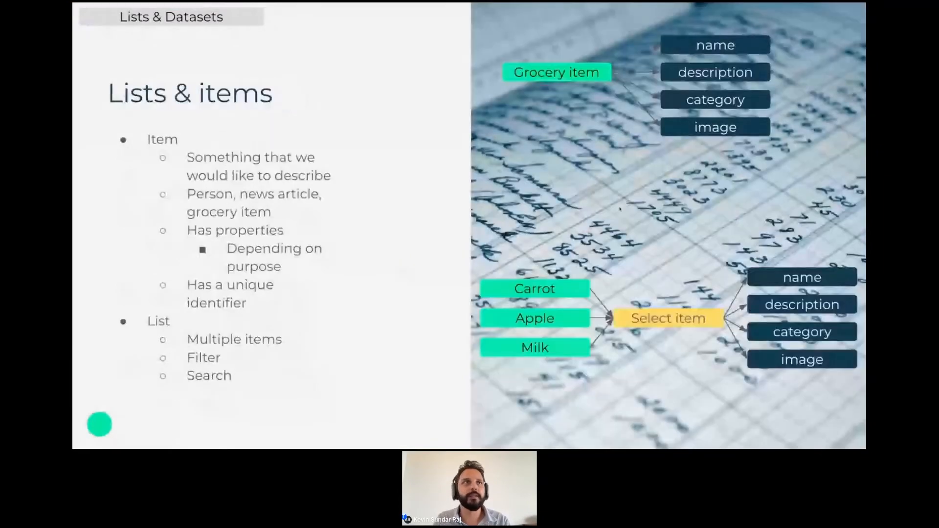
key("Right")
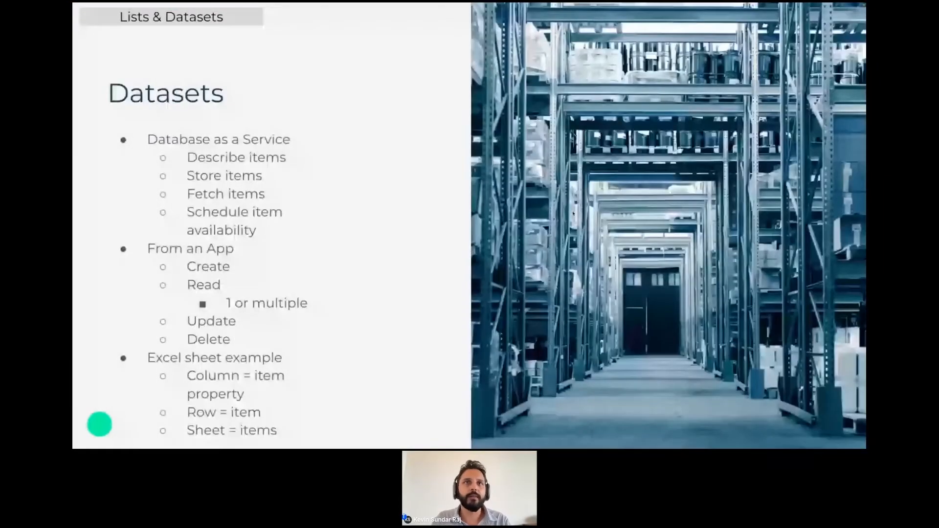
key("Right")
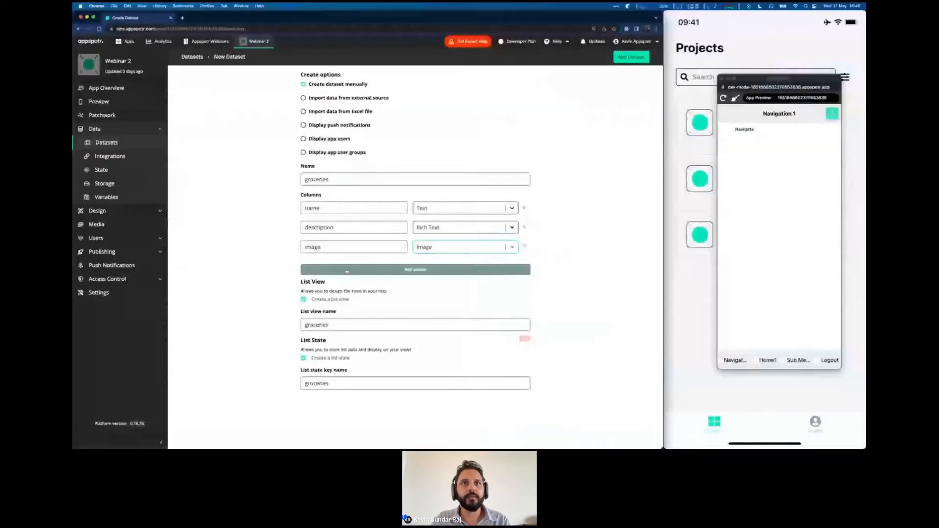
Add a fourth column called category with the type Text.
left_click(439, 269)
type("category")
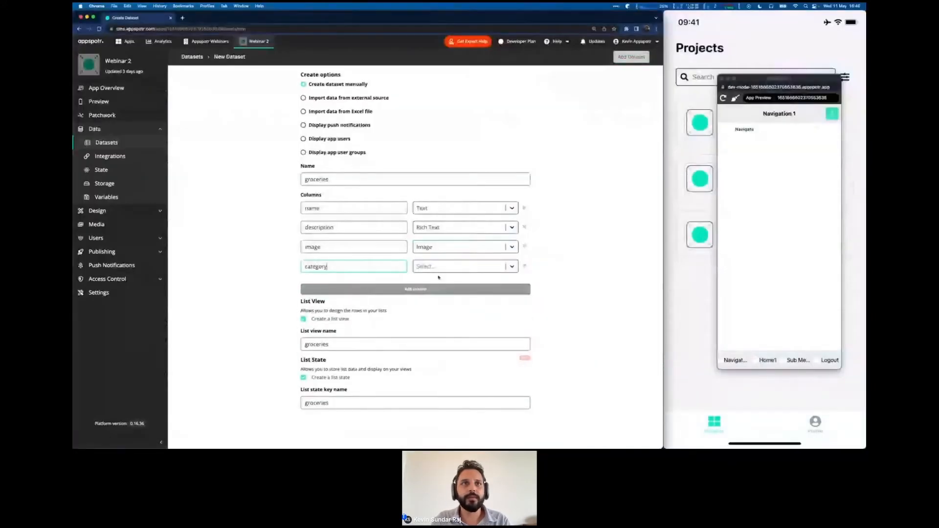
left_click(439, 267)
left_click(431, 283)
left_click(328, 268)
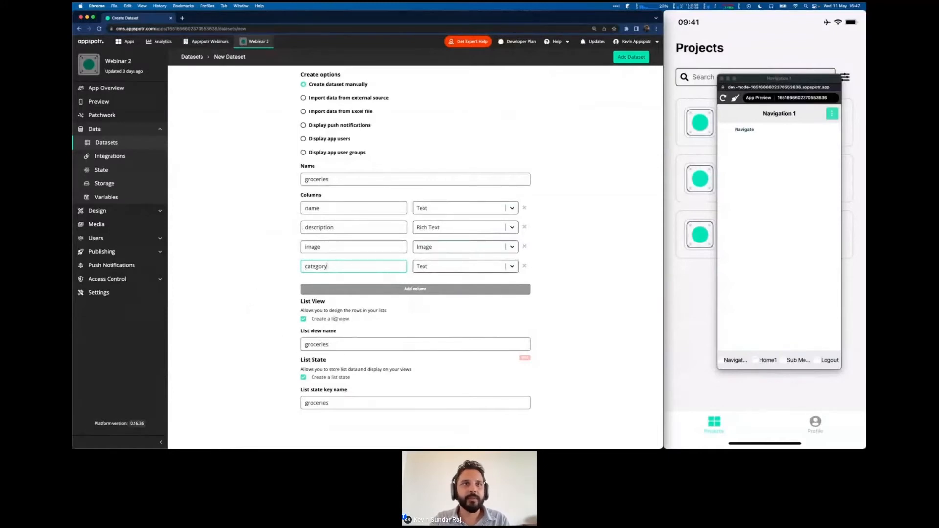
Turn off the creation of a list state for the groceries dataset.
left_click(303, 378)
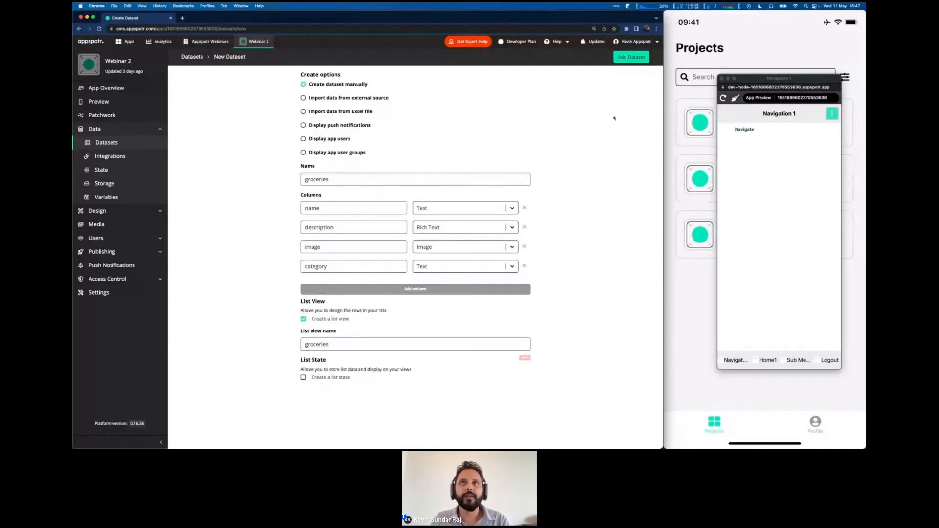
left_click(331, 346)
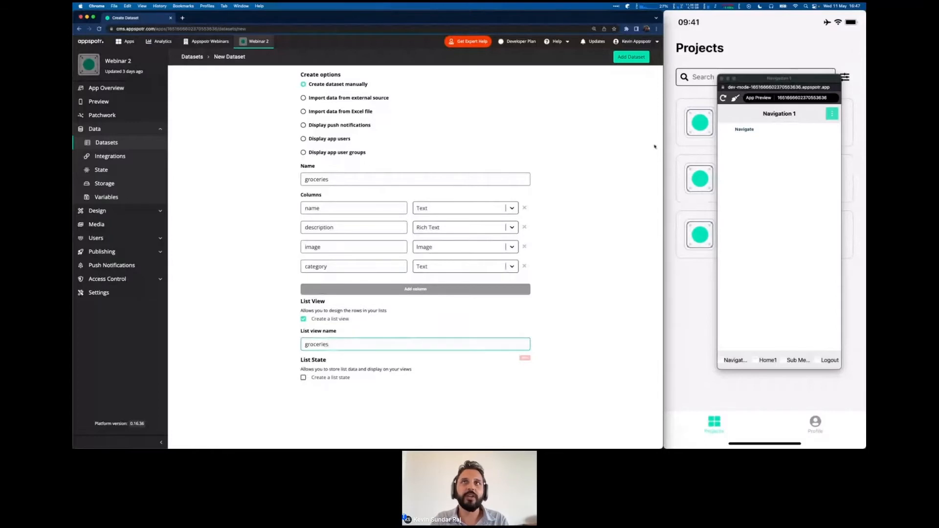
Create the groceries dataset with the configured columns and open it from the datasets list.
left_click(627, 58)
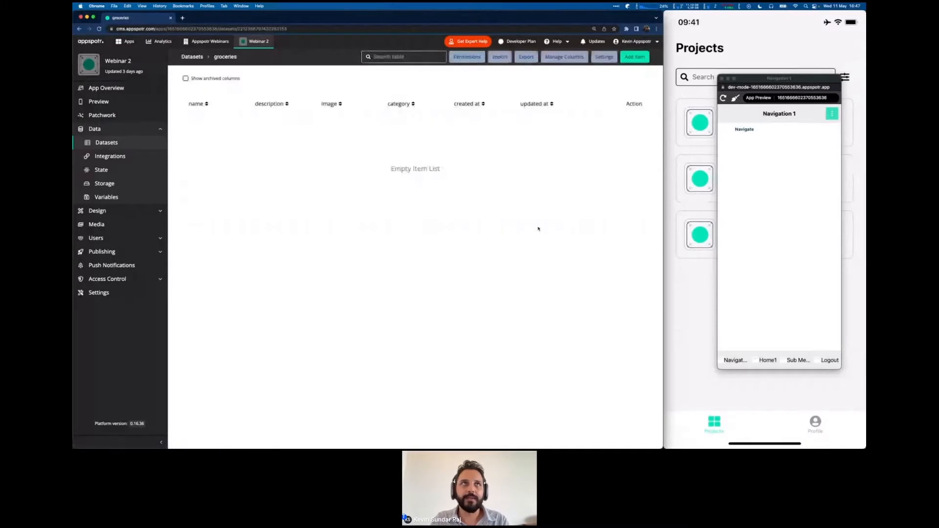
left_click(194, 58)
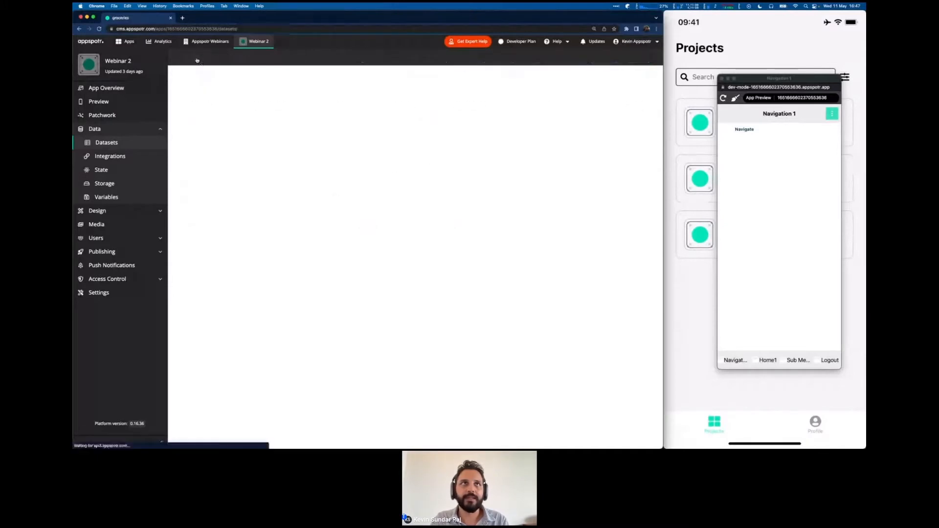
left_click(270, 125)
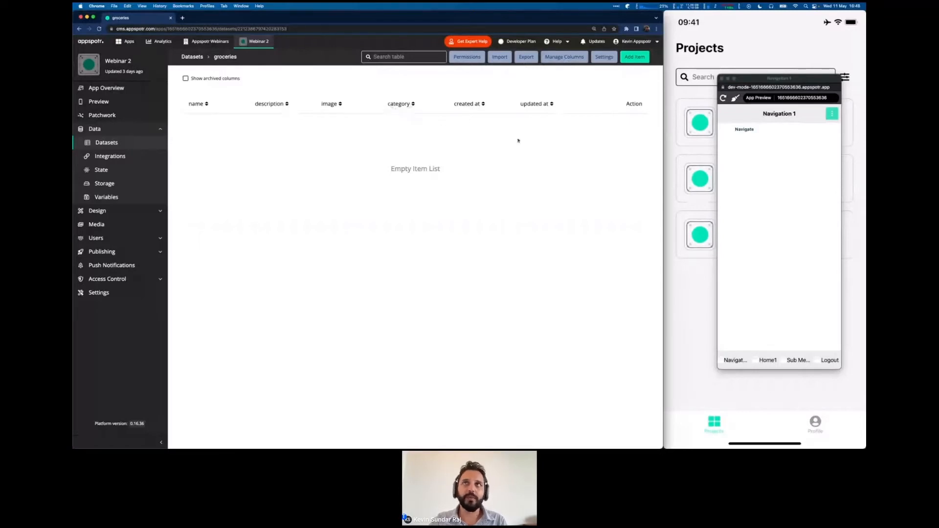
Look at the groceries dataset's settings and return to its item table.
left_click(604, 57)
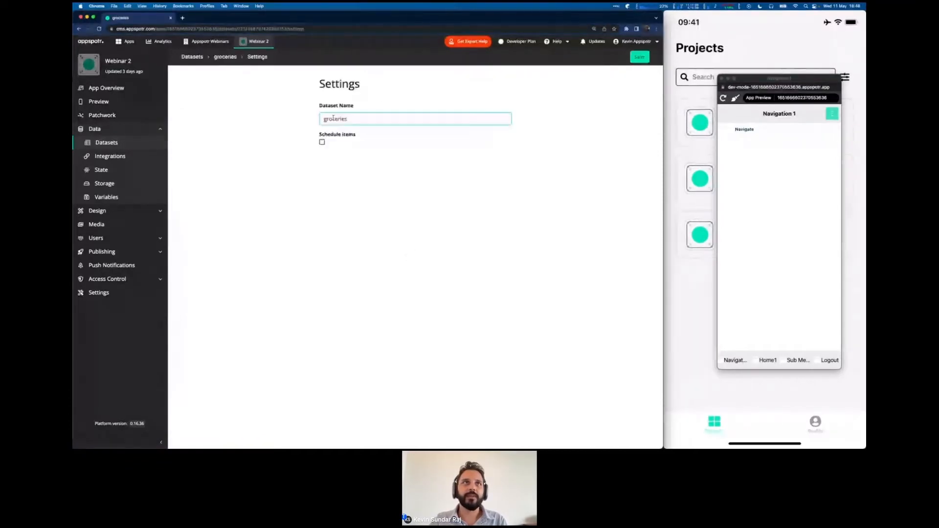
left_click(226, 58)
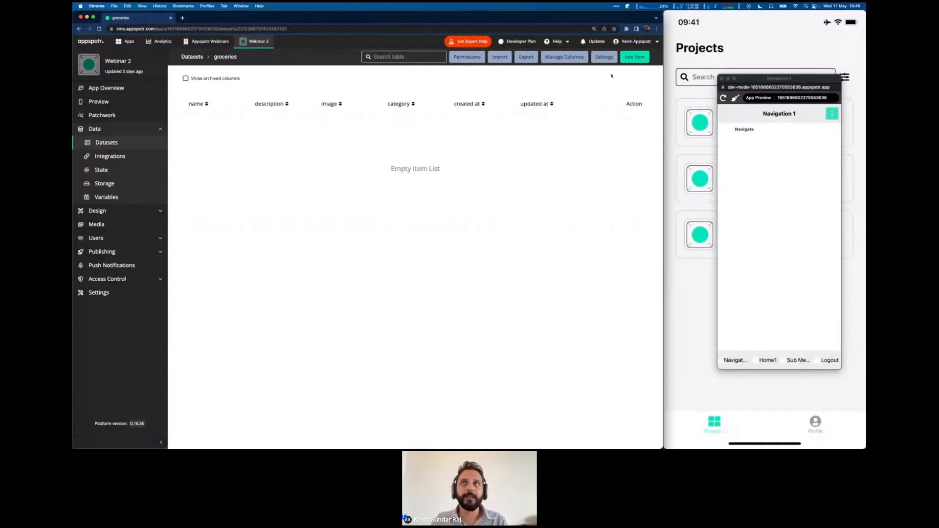
Start a new item in the groceries dataset and name it Apple.
left_click(635, 58)
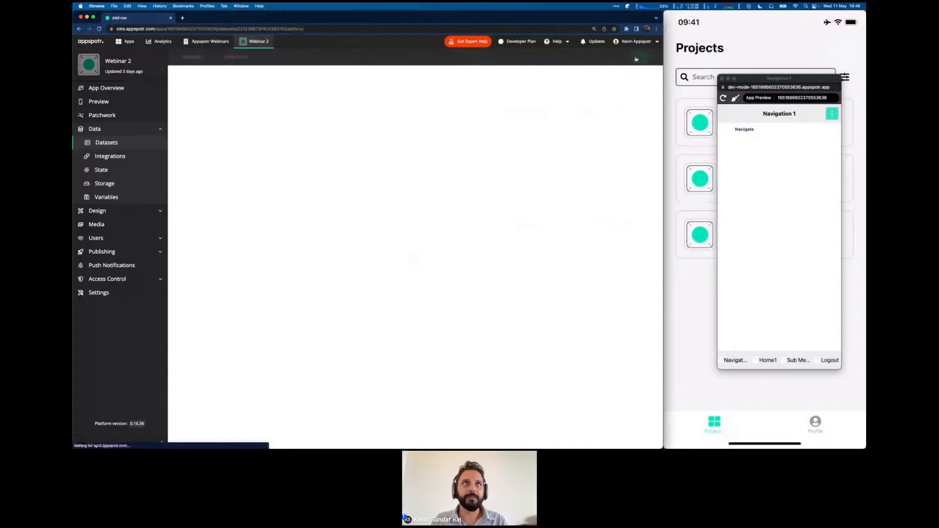
left_click(356, 85)
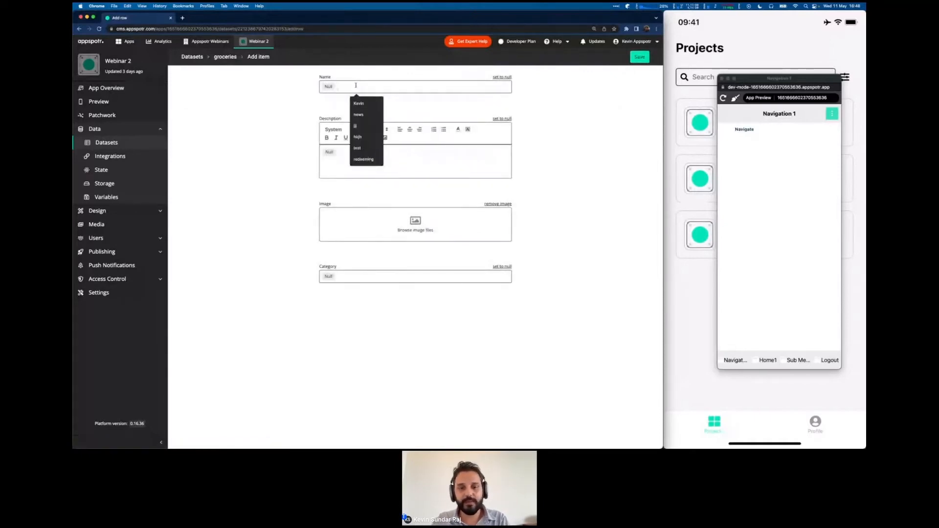
type("Apple")
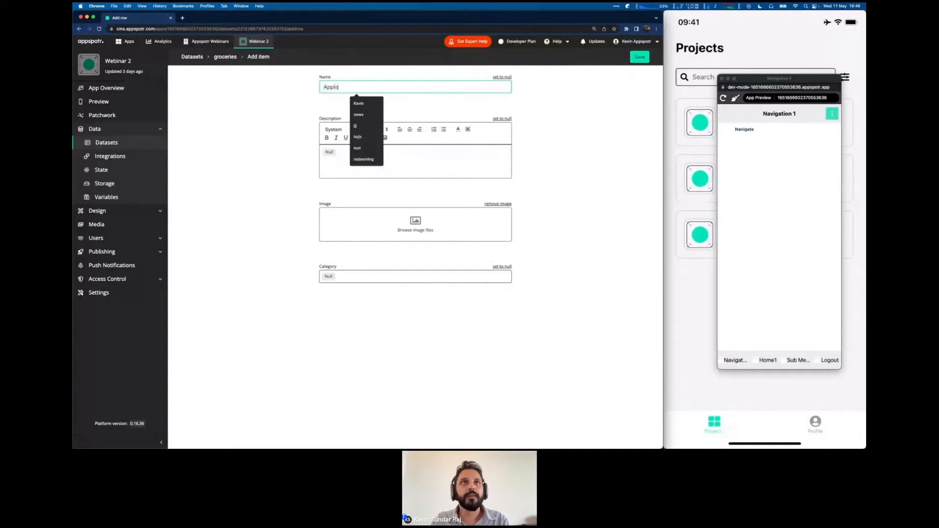
Paste copied Lorem Ipsum sample text into the item's description, with blank lines before the "Section 1.10.32" and "1914 translation" headings.
left_click(340, 169)
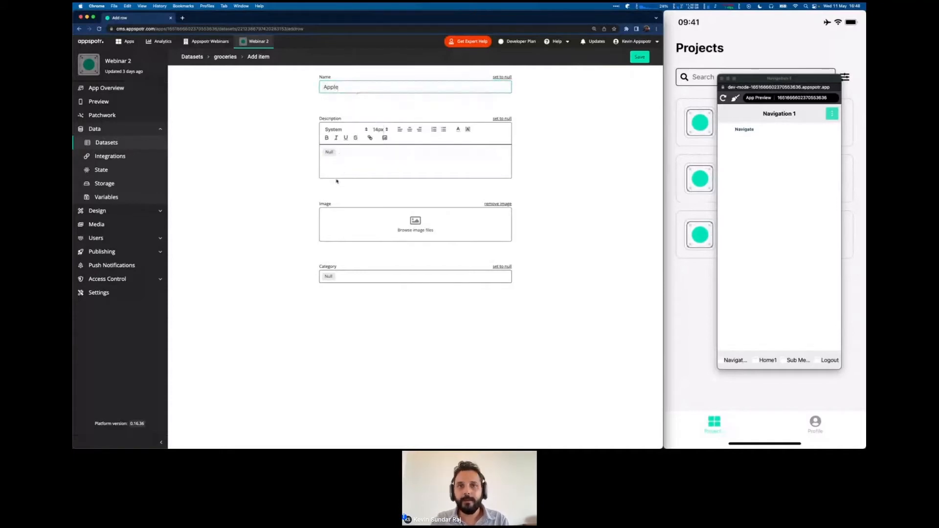
key("super+Tab")
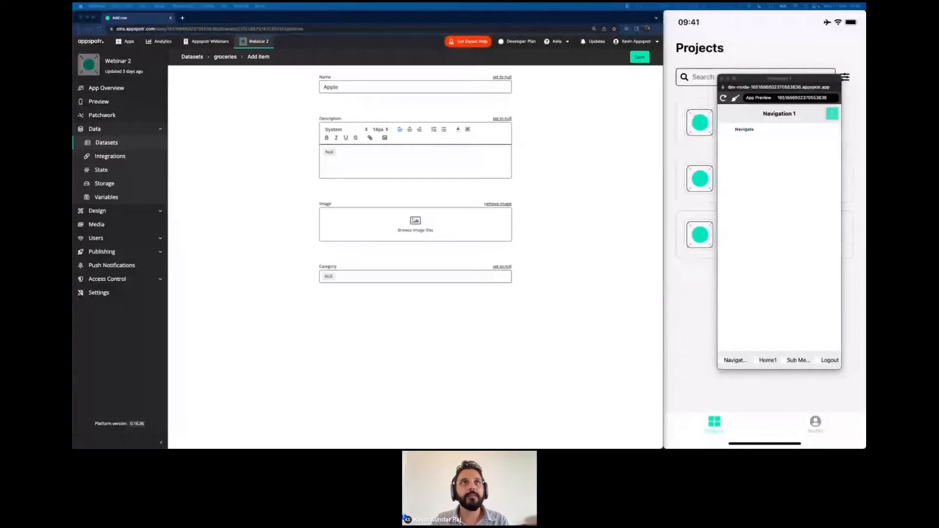
key("super+Tab")
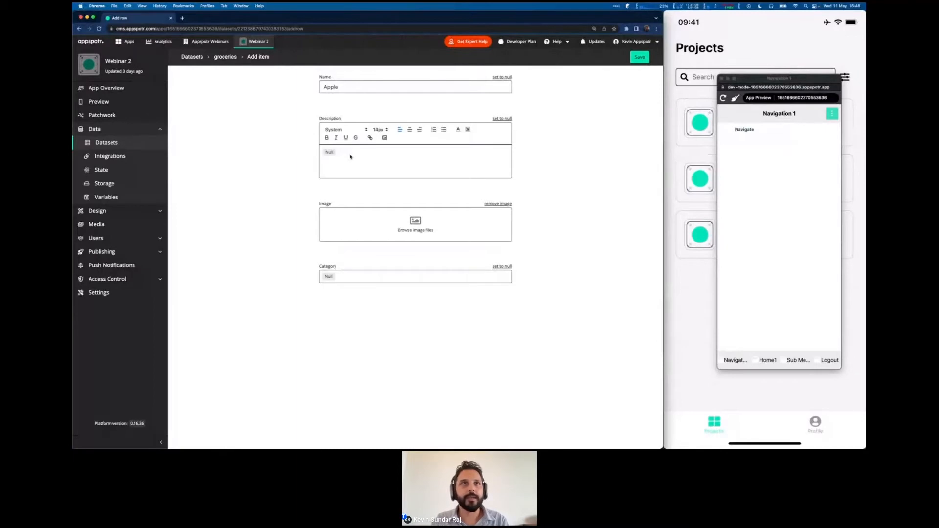
key("super+v")
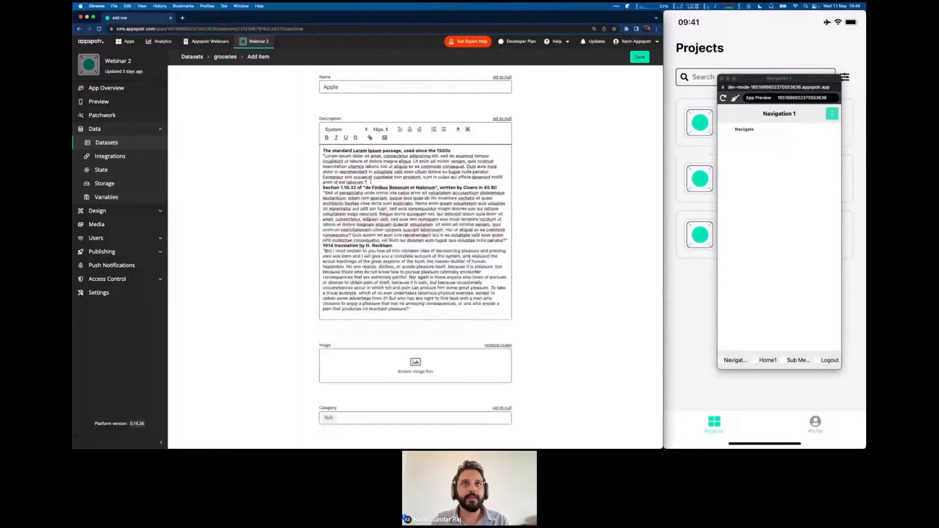
key("Return")
left_click(322, 250)
key("Return")
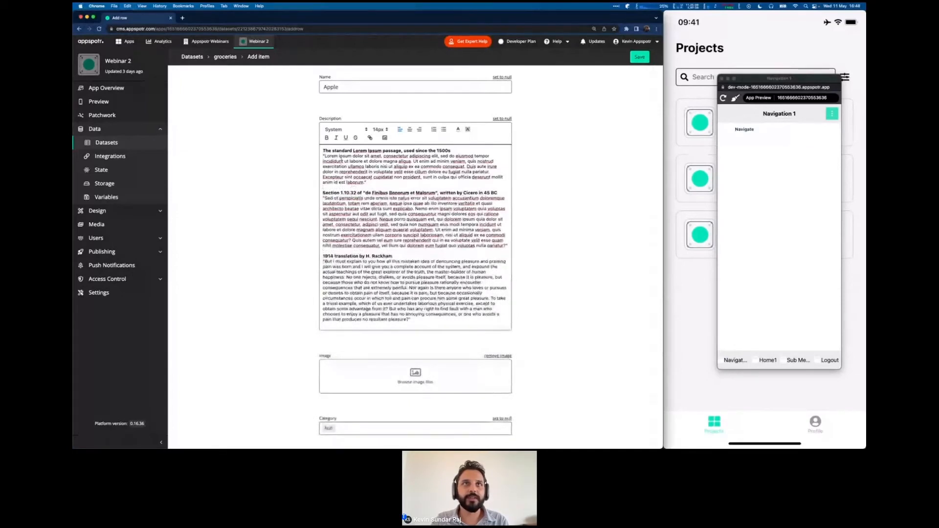
Try italic formatting on "ullamco laboris nisi ut" in the description's first paragraph and remove it again.
left_click_drag(348, 166, 396, 166)
left_click(336, 138)
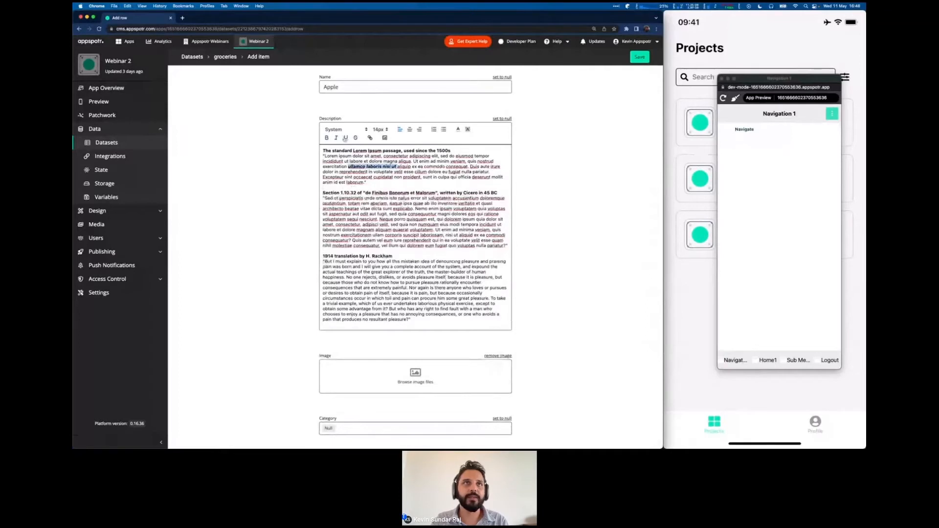
left_click(337, 138)
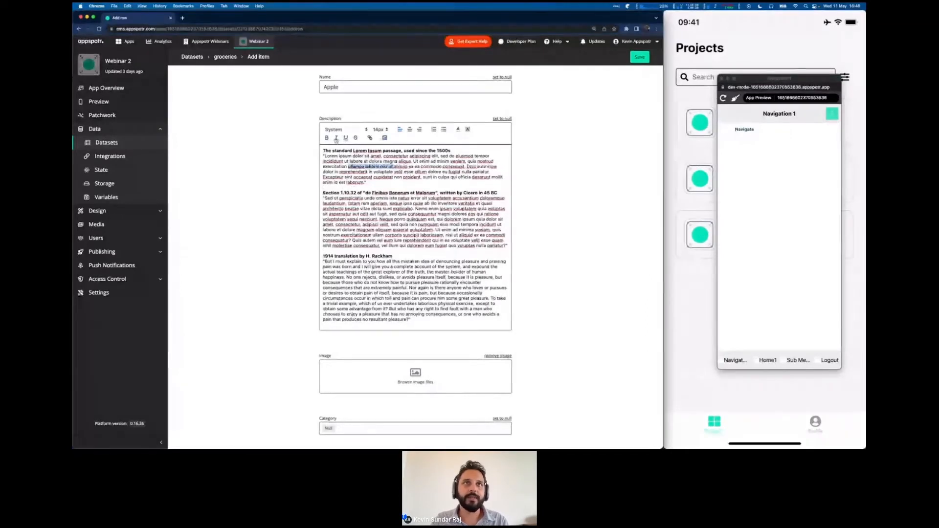
left_click(336, 139)
scroll(342, 170, "down", 1)
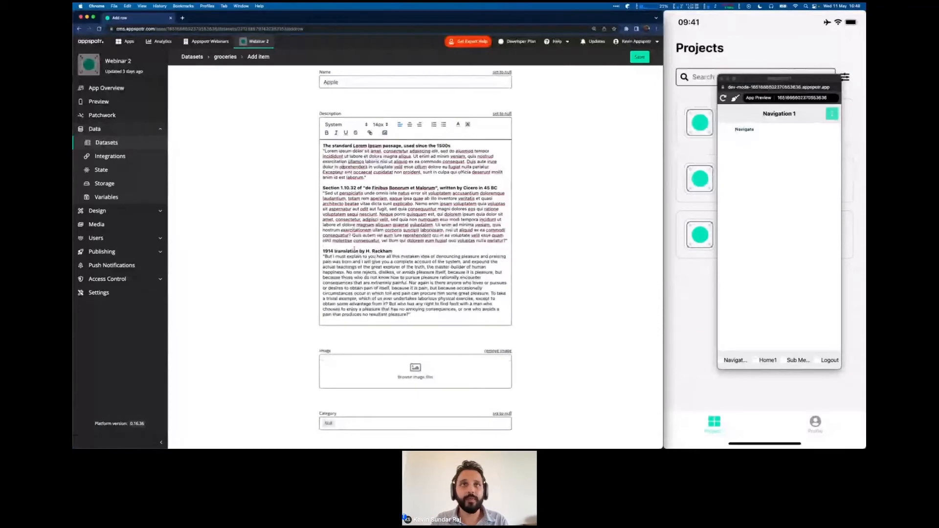
scroll(355, 249, "up", 1)
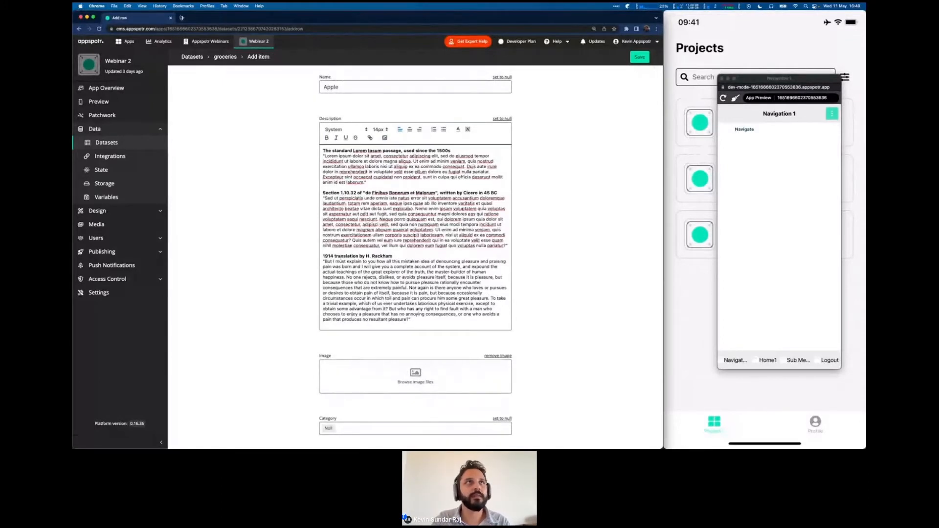
Open Pexels in a new browser tab, search for apple, and download the red apple on a black background in Original size.
left_click(181, 18)
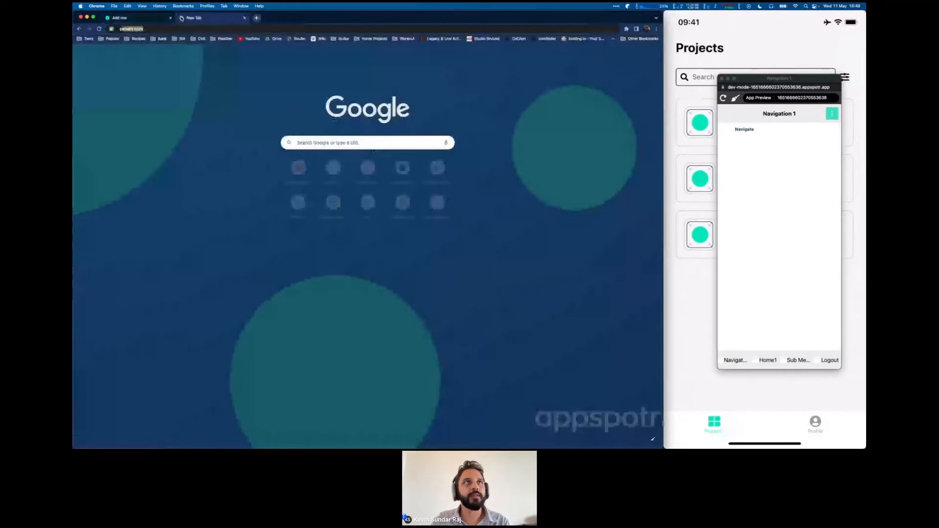
key("Return")
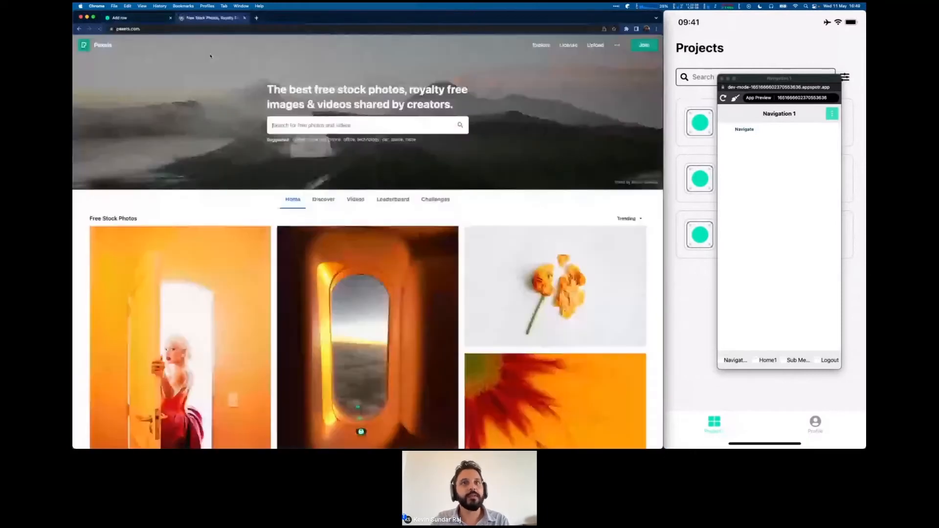
type("apple")
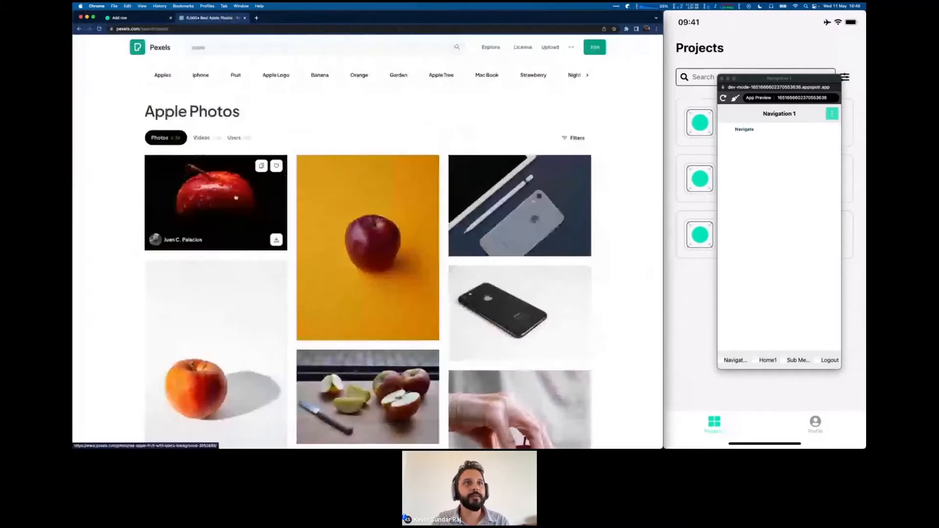
left_click(235, 198)
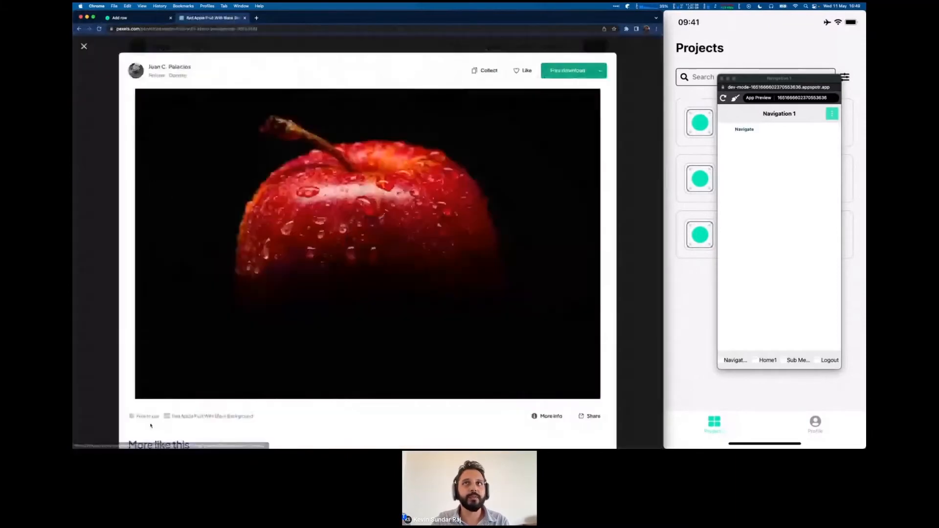
left_click(596, 74)
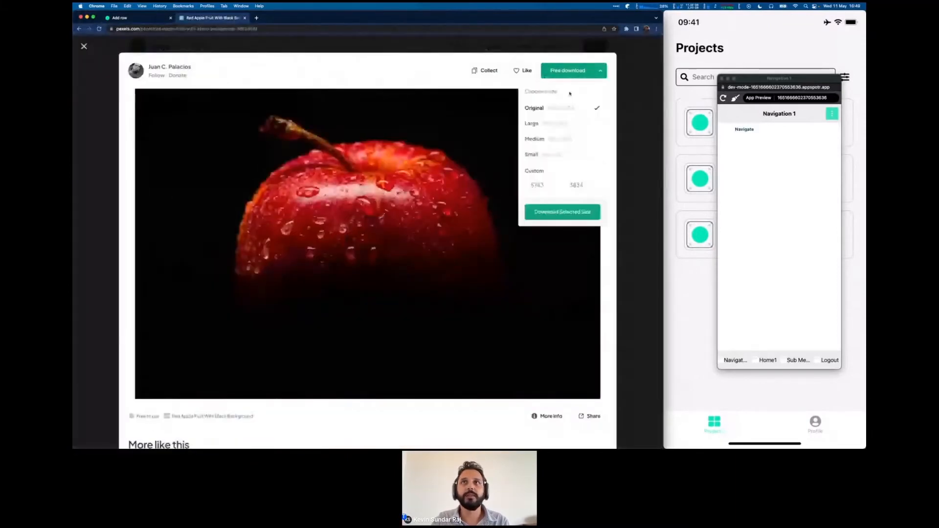
left_click(555, 216)
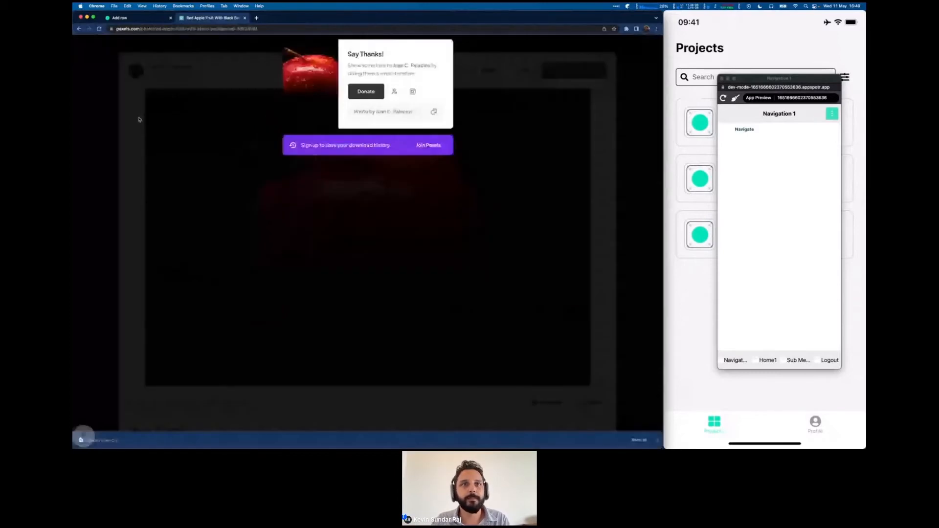
Back in Appspotr, upload the downloaded red apple photo to the media library and use it as the item's image.
left_click(130, 20)
left_click(376, 392)
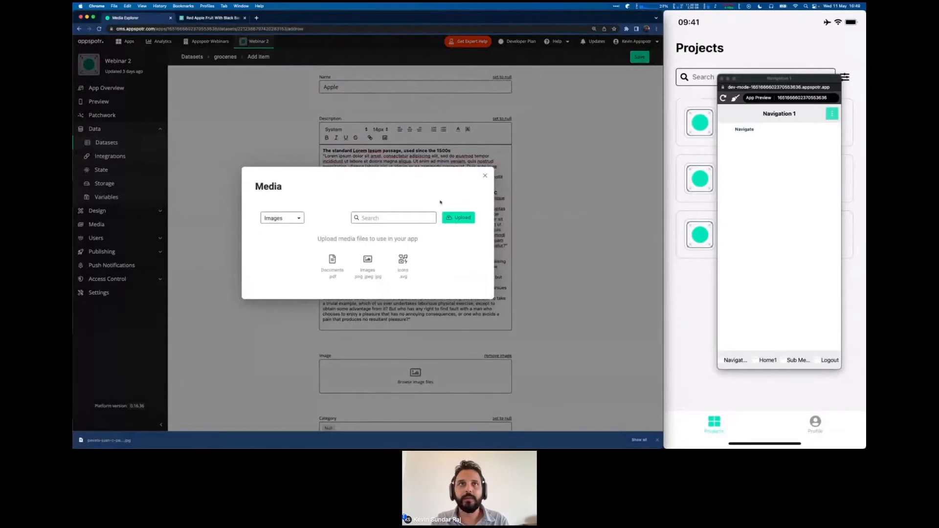
left_click(452, 219)
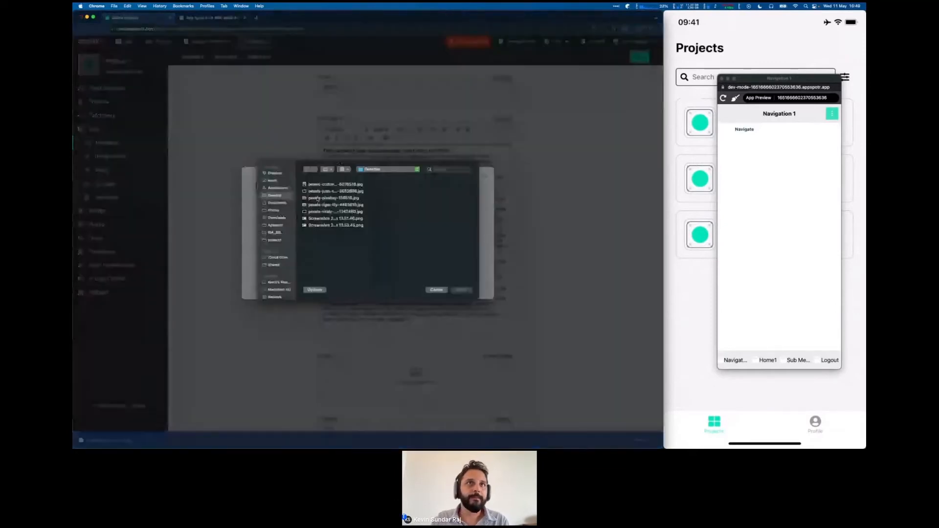
left_click(316, 192)
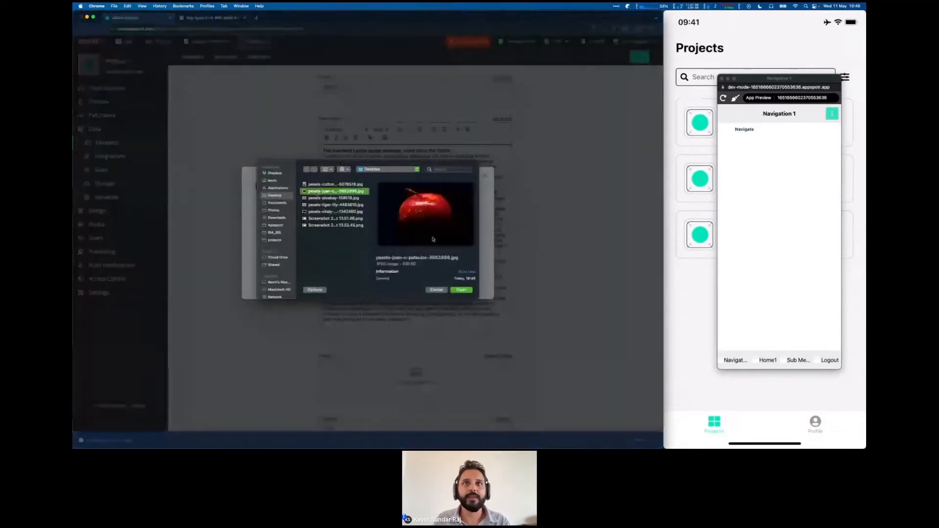
left_click(460, 290)
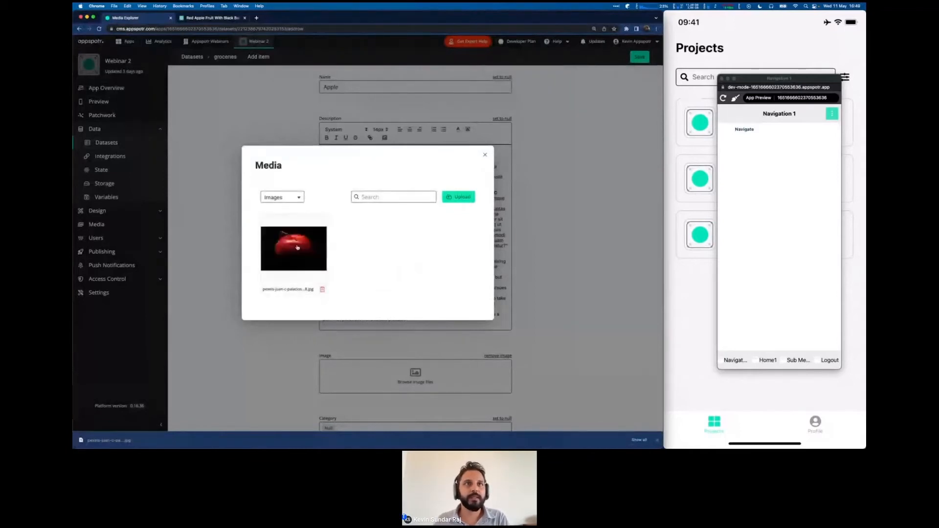
left_click(297, 248)
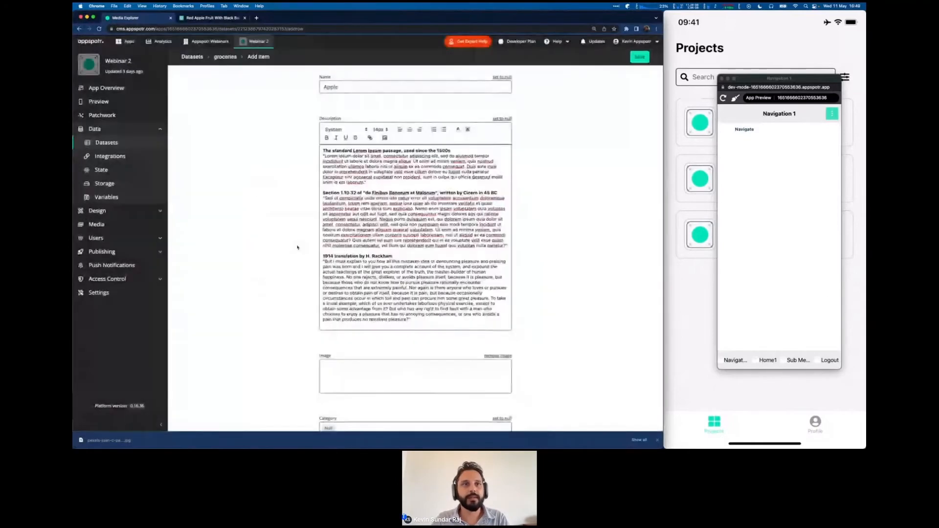
Set the Apple item's category to fruit and save the item.
scroll(298, 248, "down", 1)
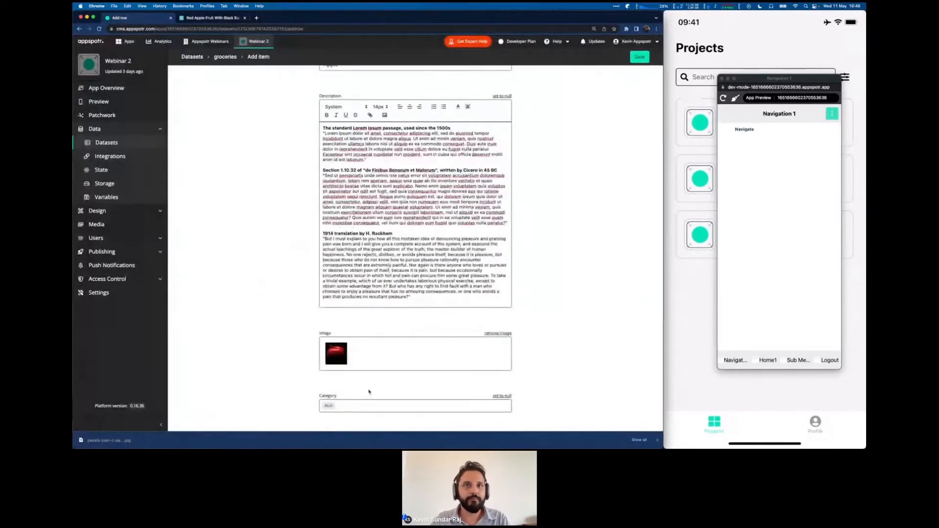
type("fruit")
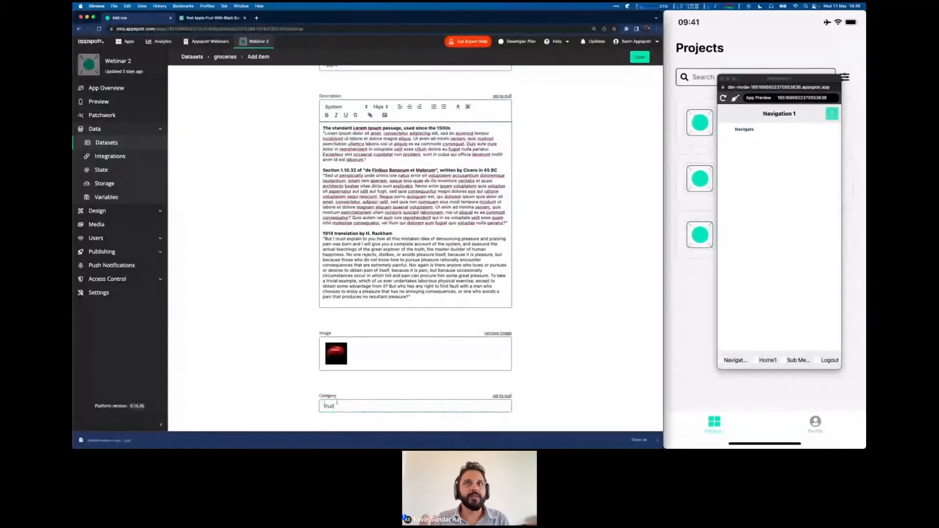
scroll(337, 403, "up", 1)
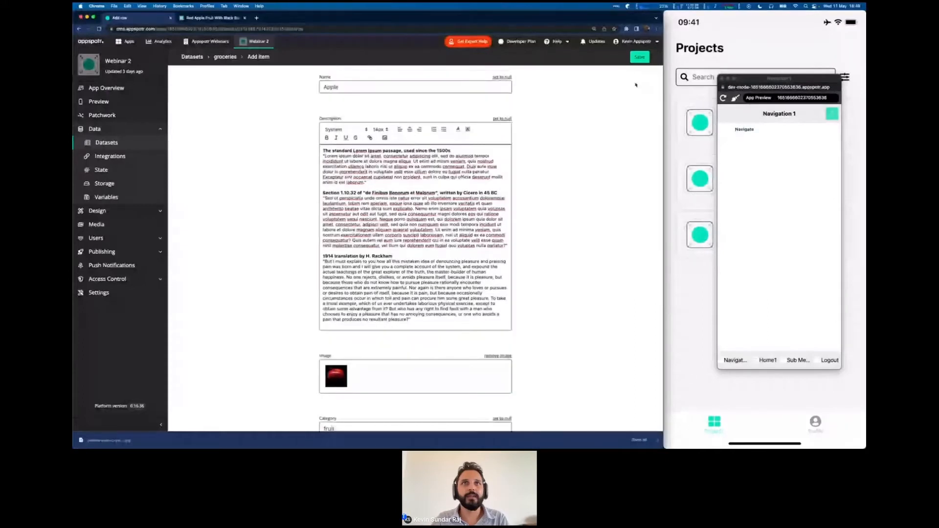
left_click(639, 57)
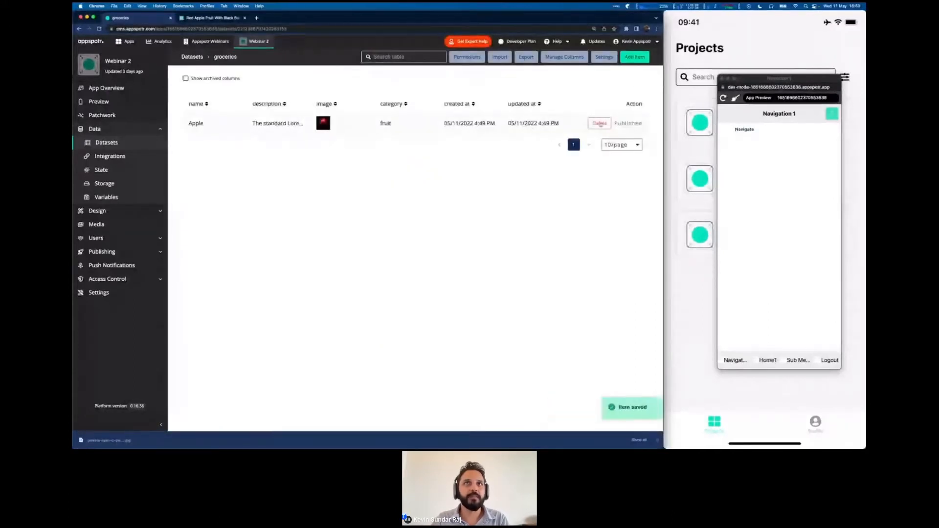
Open the saved Apple item to review its fields and return to the groceries dataset.
left_click(421, 124)
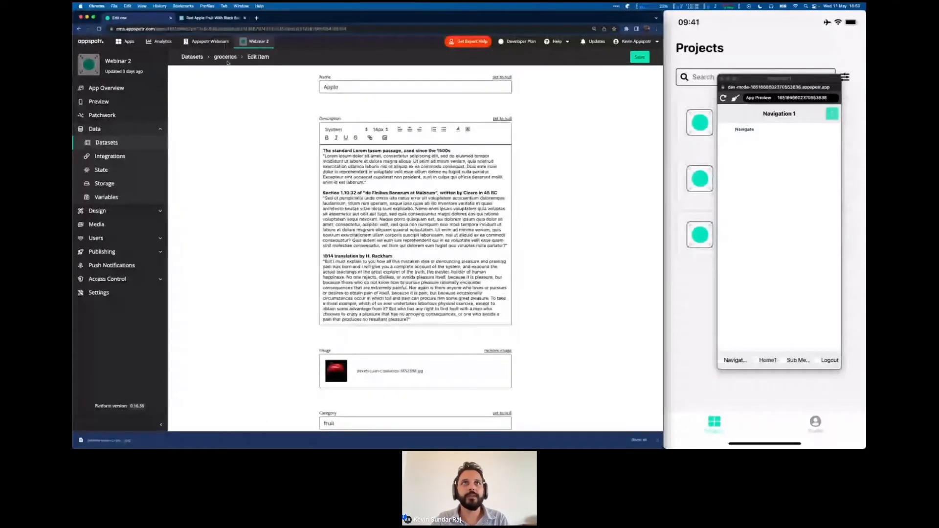
left_click(227, 59)
Add a groceries item named Milk with the Lorem Ipsum Section 1.10.33 passage and its 1914 translation as description, separated by a blank line.
left_click(634, 57)
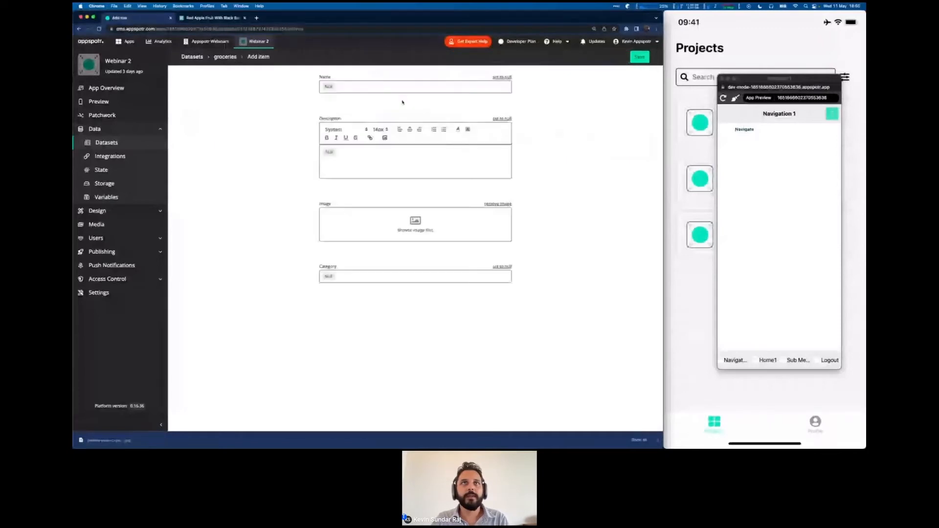
left_click(379, 88)
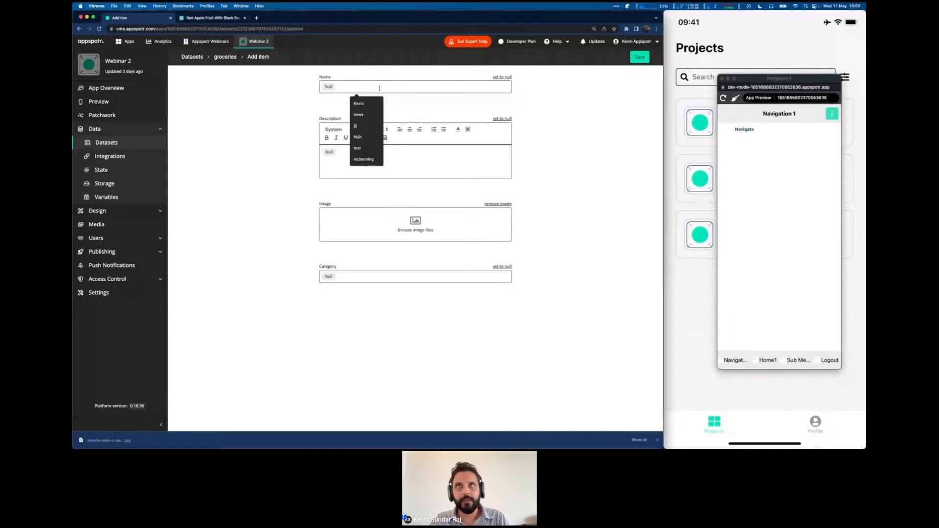
type("Milk")
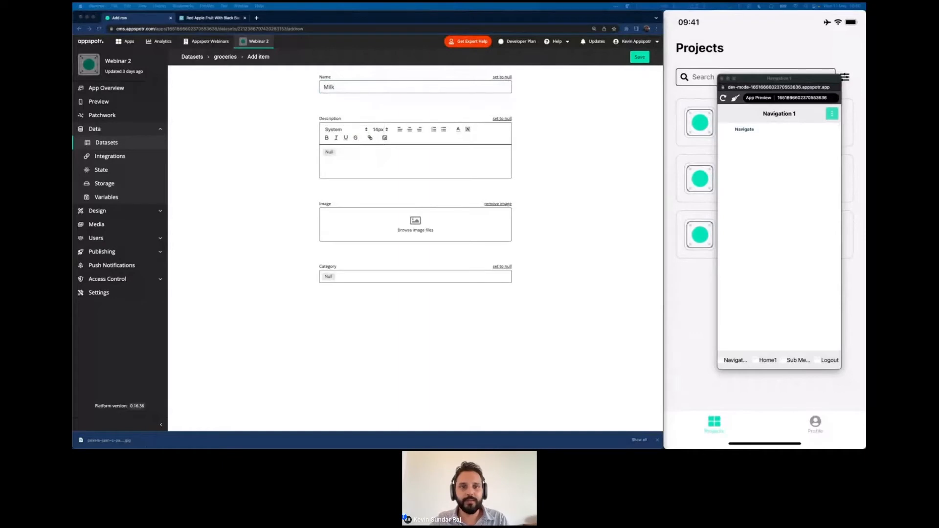
left_click(343, 157)
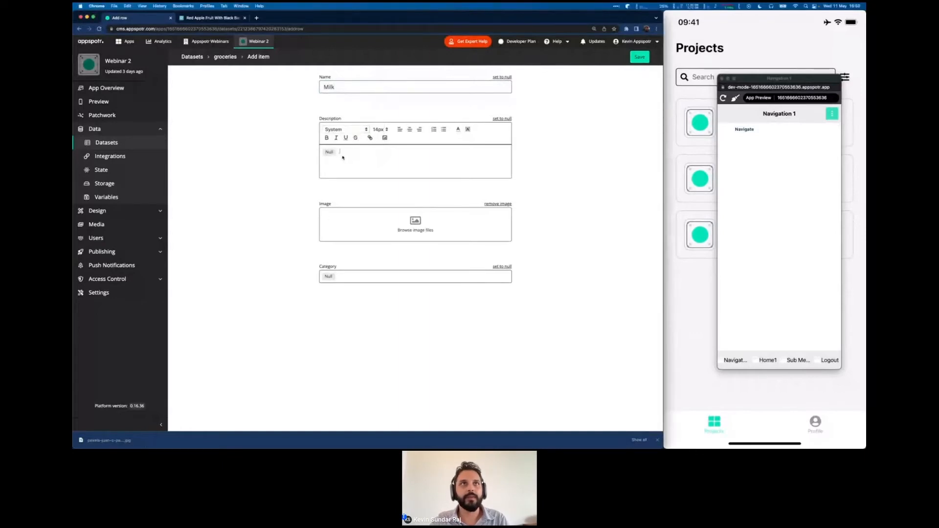
key("super+v")
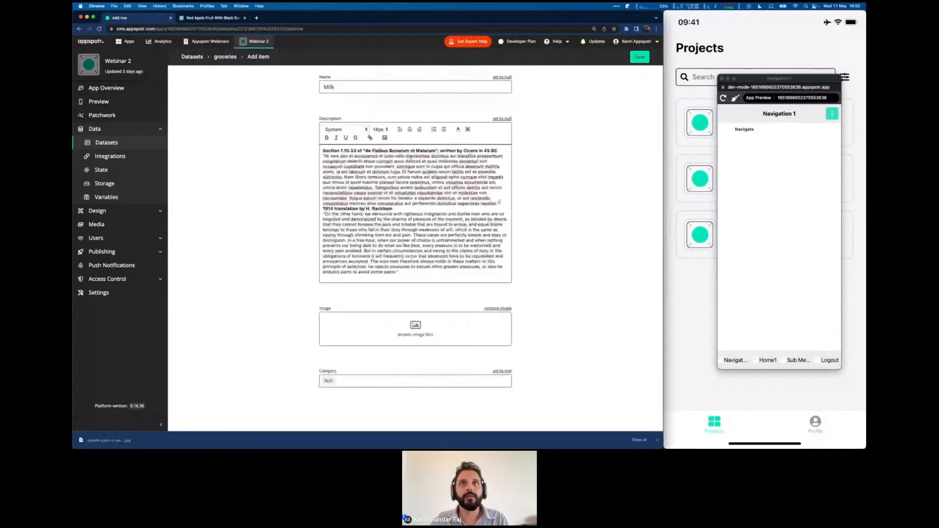
left_click(500, 202)
key("Return")
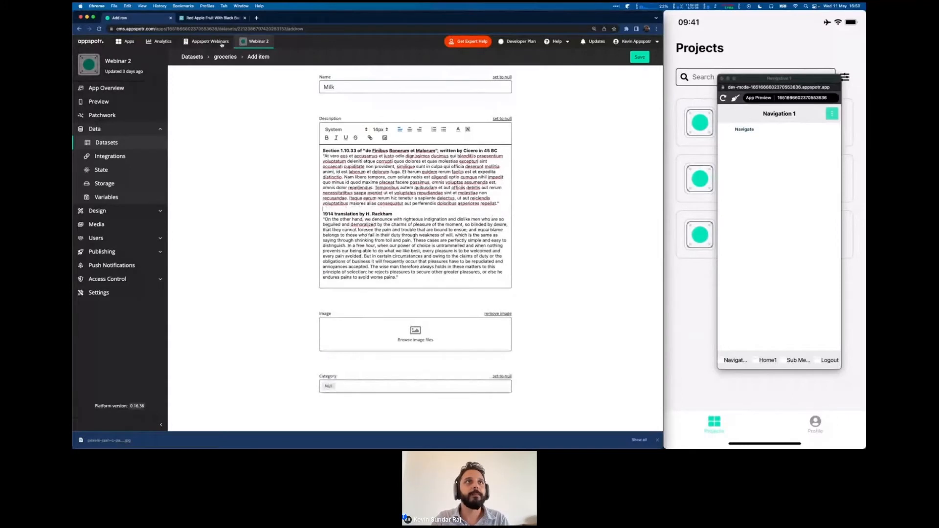
Switch to Pexels, search for milk, and download the photo of a barista frothing milk in a metal pitcher.
key("ctrl+Tab")
left_click(195, 46)
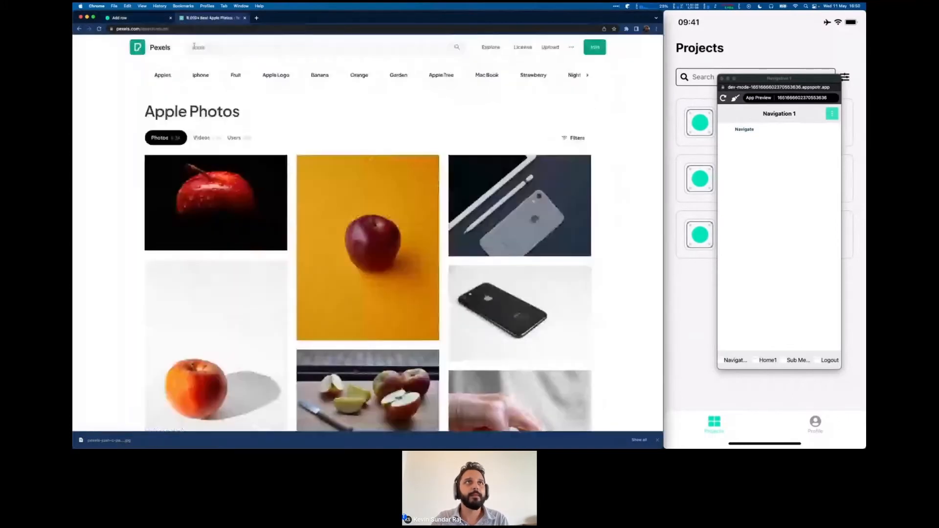
left_click(194, 46)
key("Return")
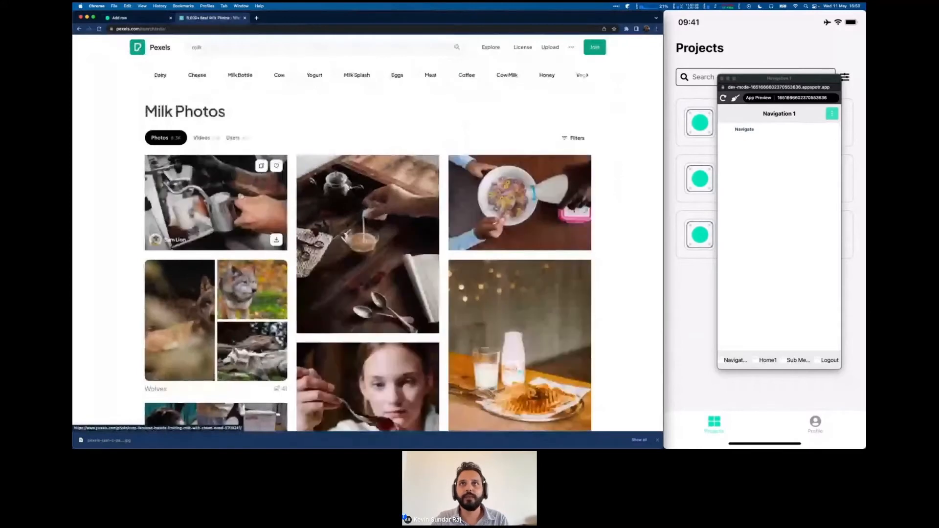
left_click(240, 197)
left_click(601, 71)
left_click(562, 210)
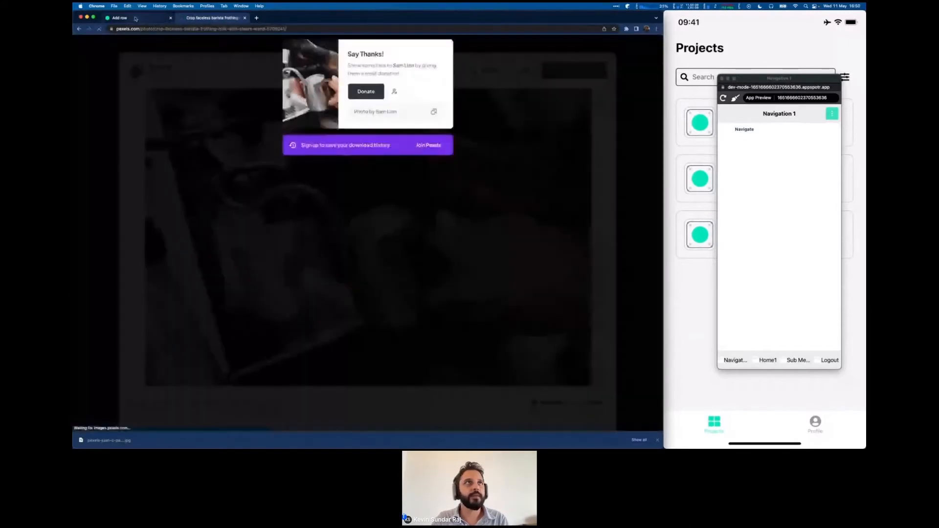
Back in Appspotr, upload the downloaded milk-frothing photo to the media library from the Milk item's image field.
left_click(136, 19)
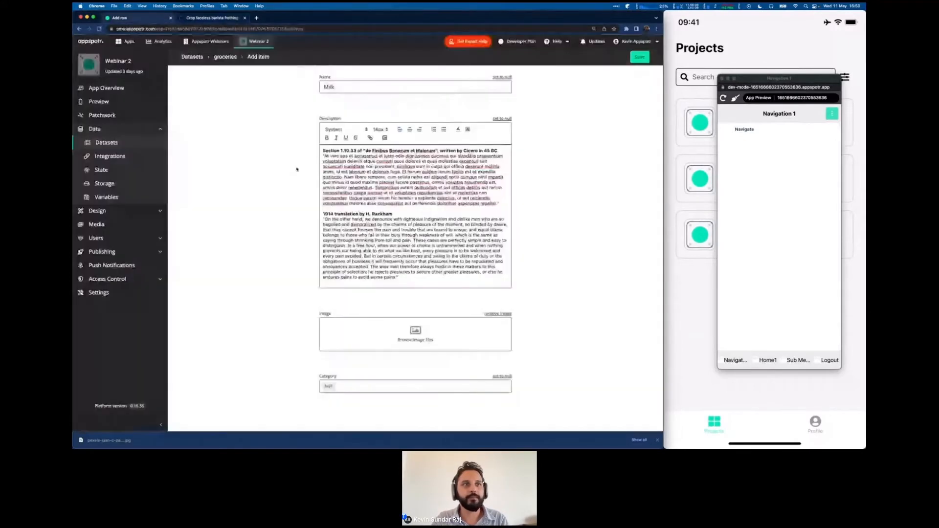
left_click(334, 338)
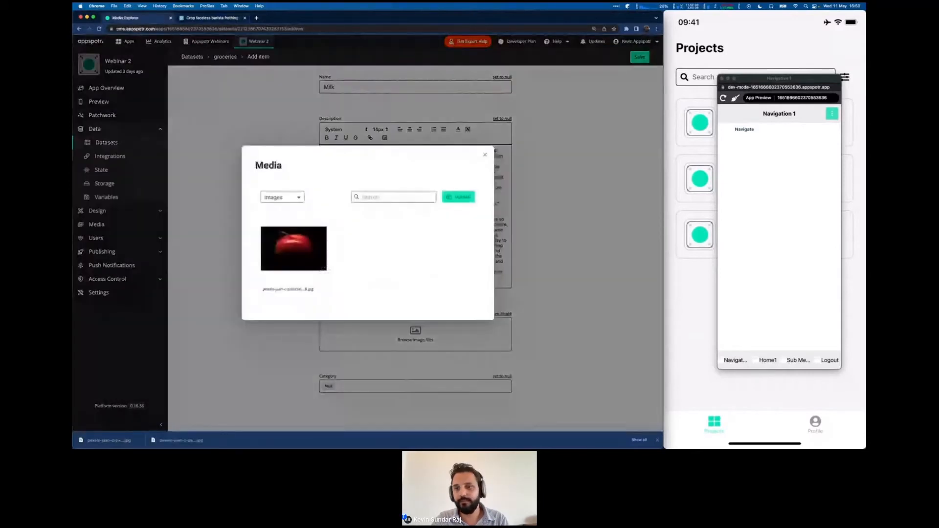
left_click(446, 200)
left_click(319, 186)
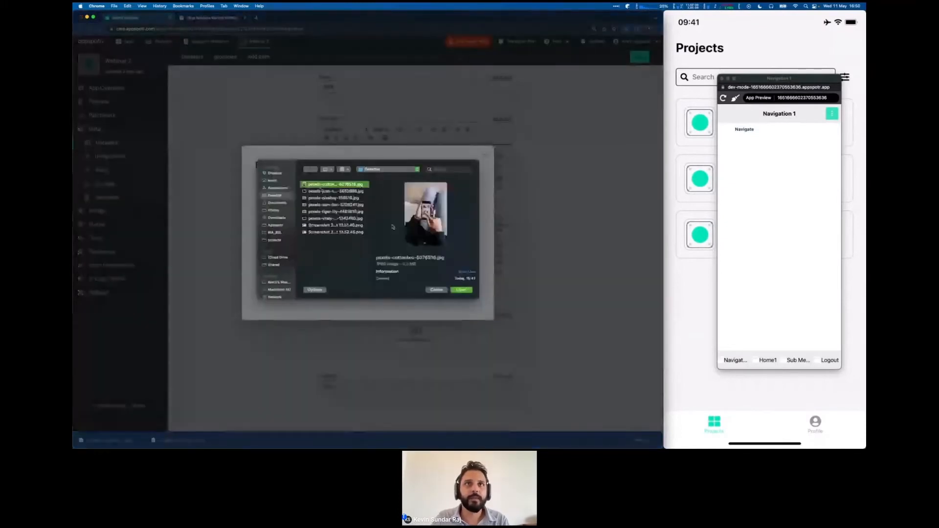
left_click(315, 218)
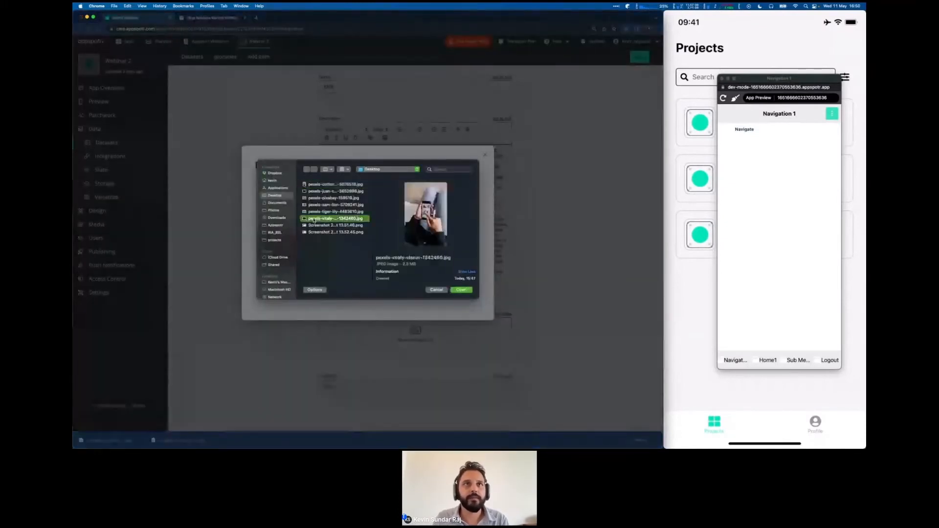
key("Up")
key("Up")
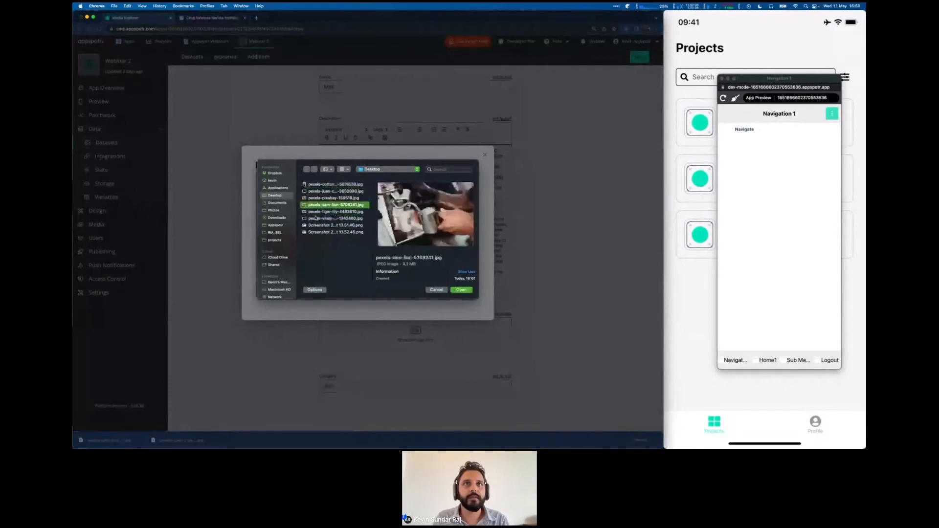
left_click(461, 290)
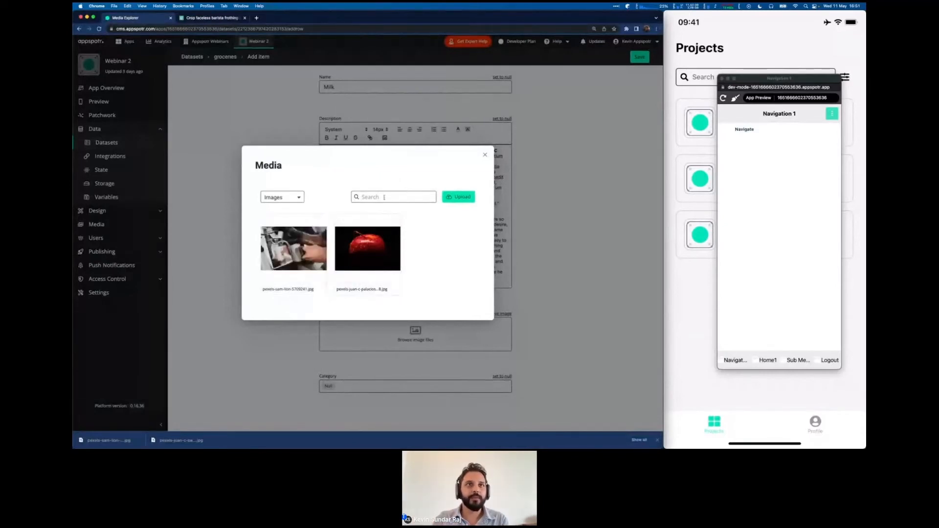
Use the uploaded milk-frothing photo as the Milk item's image, and save the item with category dairy.
left_click(284, 251)
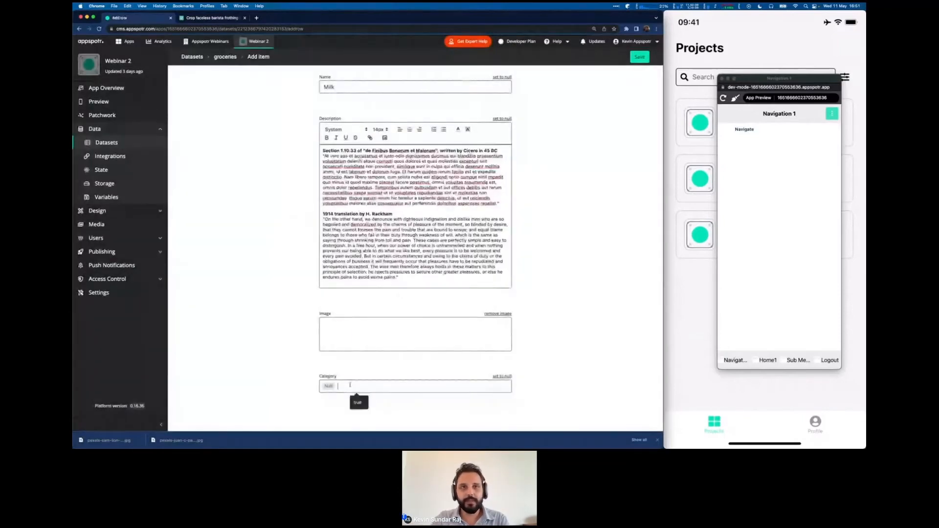
type("dairy")
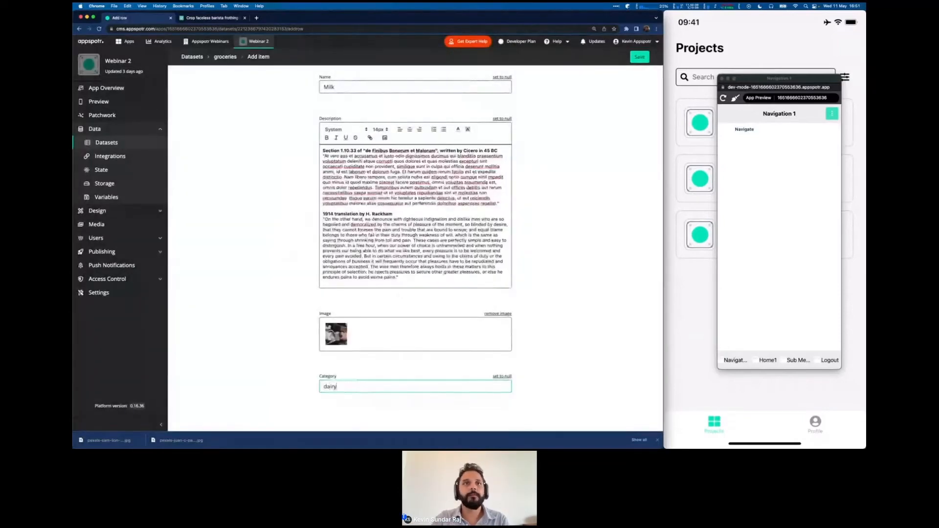
left_click(638, 56)
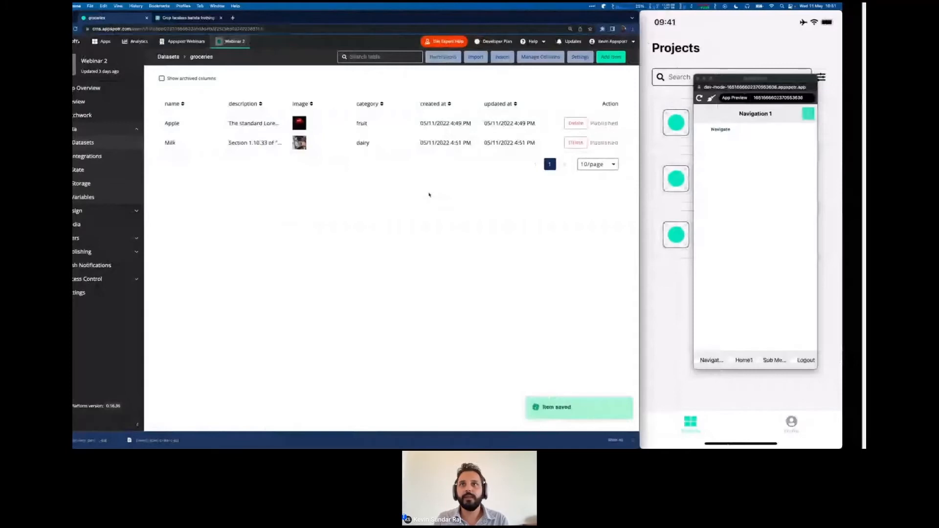
key("ctrl+Right")
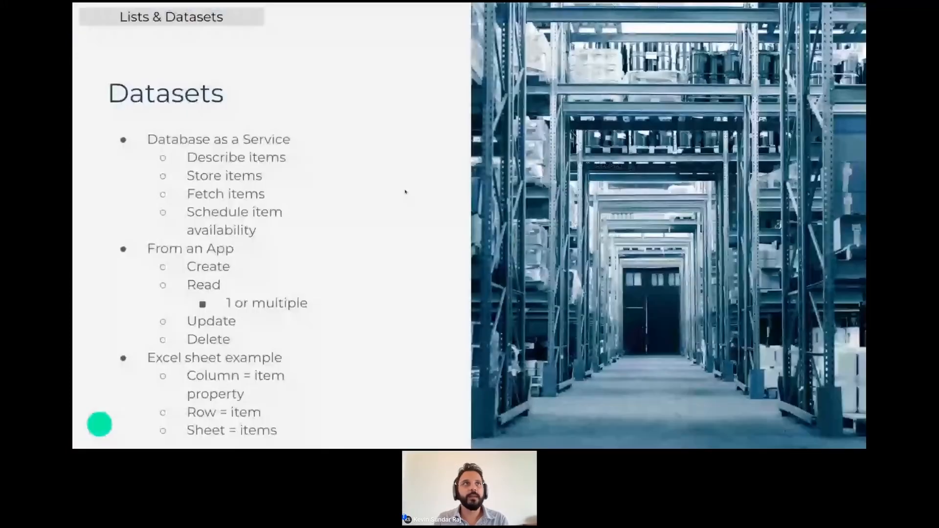
key("Right")
key("Right")
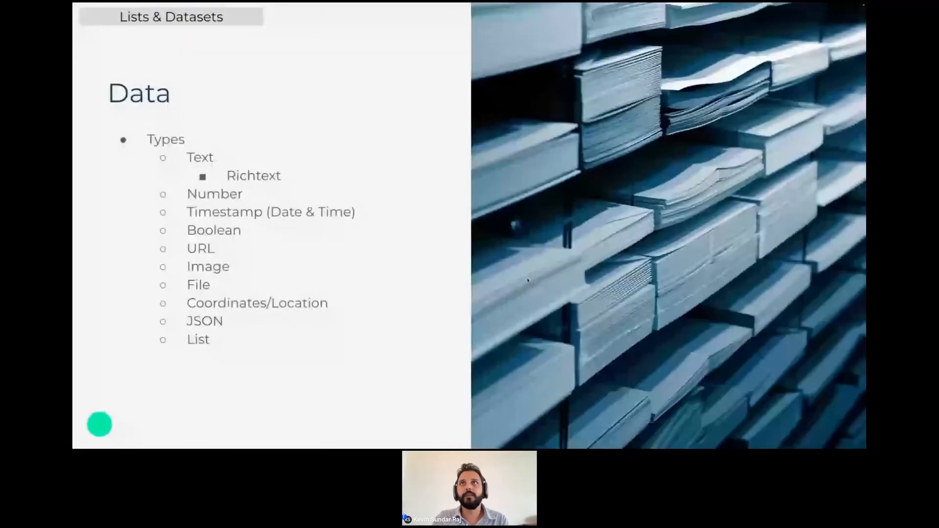
key("Right")
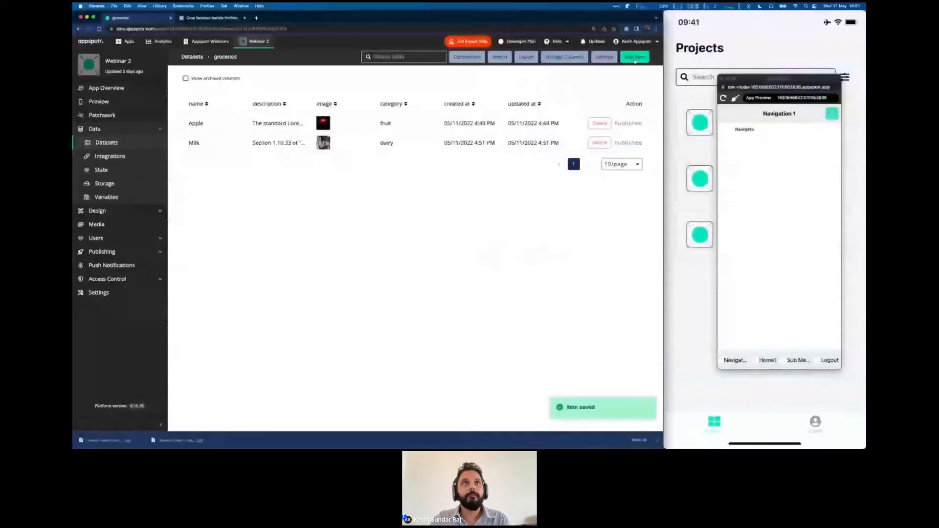
Add another groceries item named Carrot with the opening of the Lorem Ipsum Section 1.10.32 passage as its description.
left_click(634, 60)
left_click(354, 86)
left_click(364, 125)
left_click(362, 153)
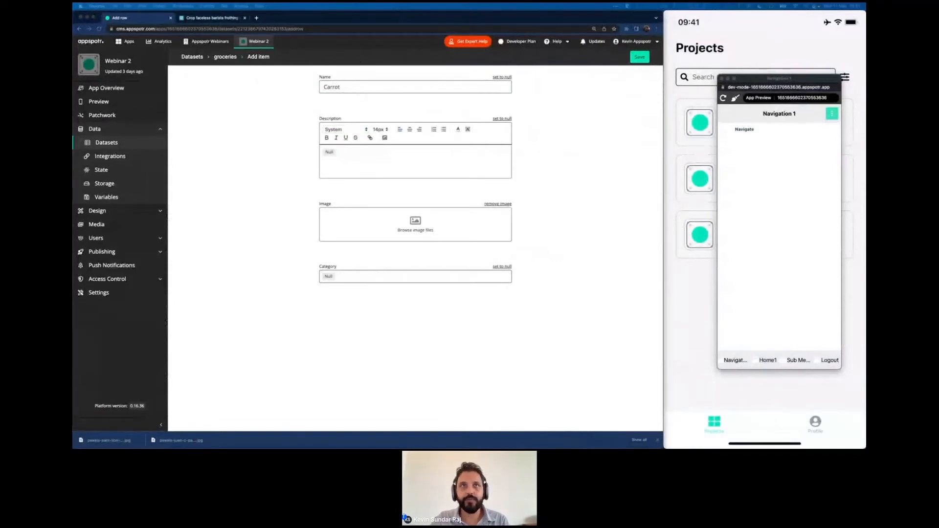
type("Section 1.10.32 of \"de Finibus Bonorum et Malorum\", written by Cicero in 45 BC \"Sed ut perspiciatis unde omnis iste natus error sit voluptatem accusantium doloremque laudantium, totam rem aperiam, eaque ipsa quae ab illo inventore veritatis et quasi architecto beatae vitae dicta sunt explicabo.")
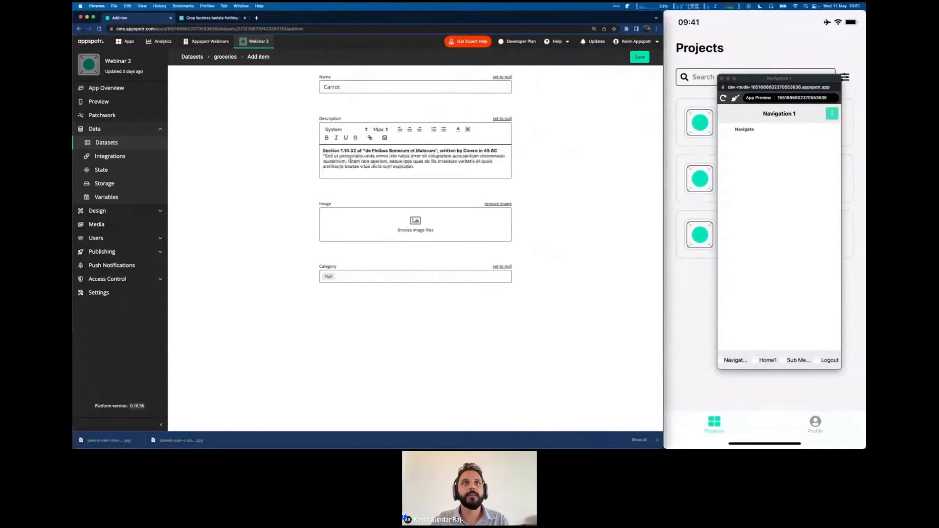
Open the media library for the Carrot item's image, and switch to Pexels to search for carrot.
left_click(388, 237)
left_click(200, 19)
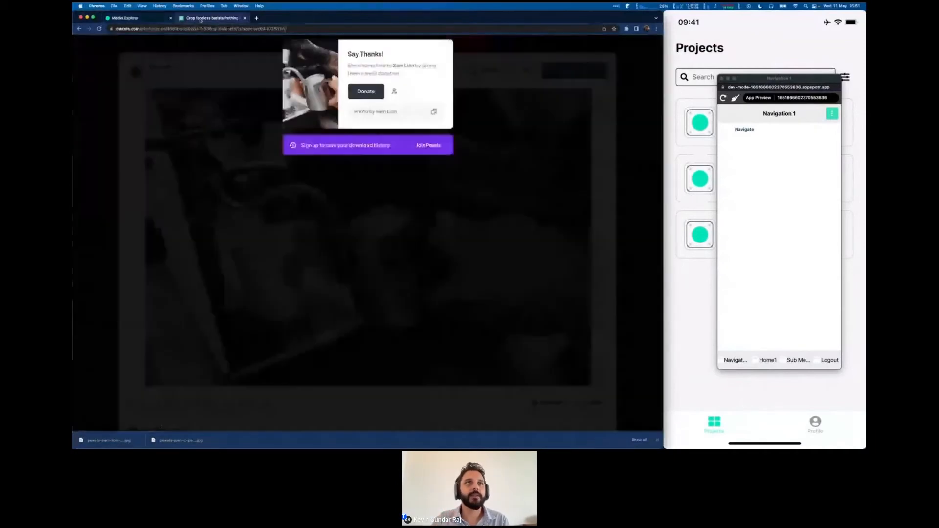
left_click(221, 80)
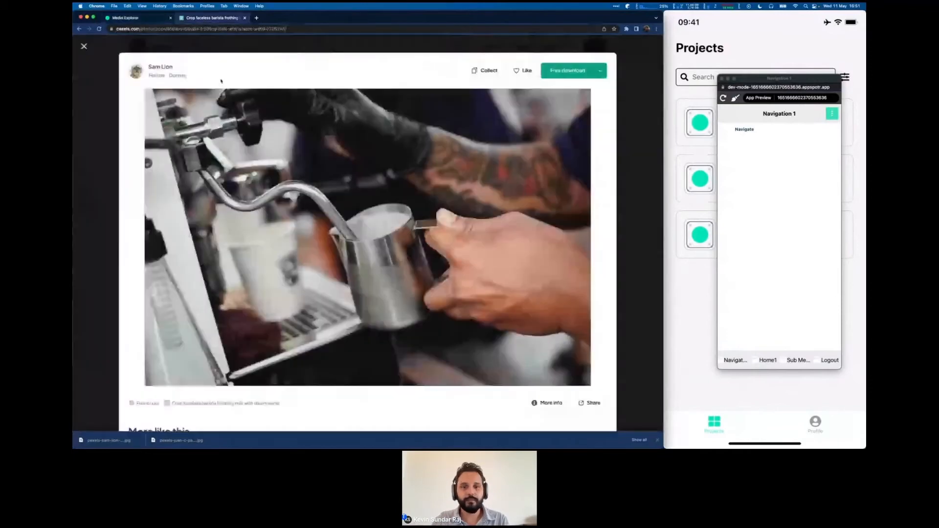
left_click(200, 45)
double_click(200, 45)
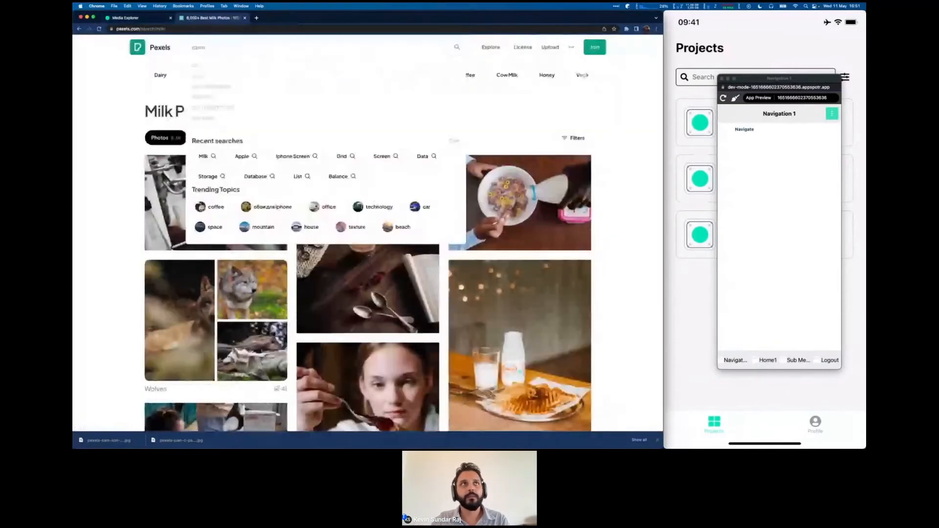
type("carrot")
key("Return")
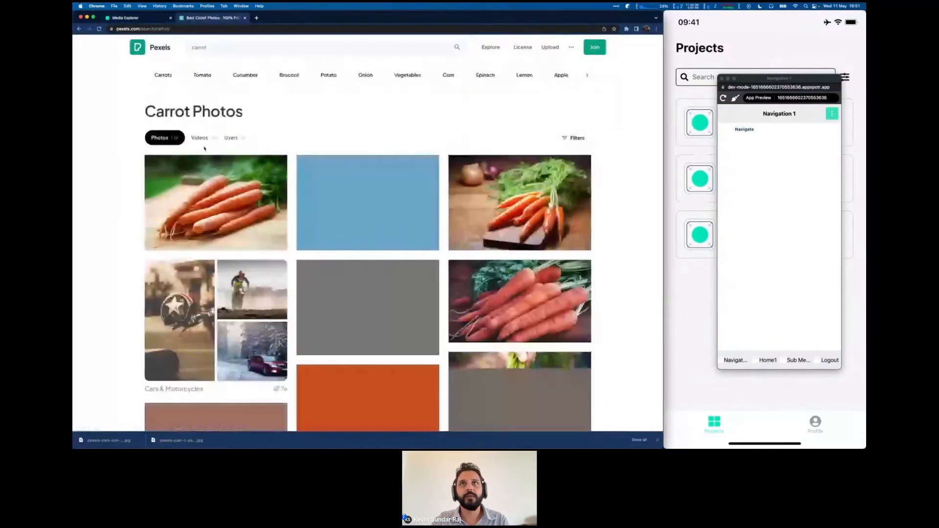
Download the first result, the photo of orange carrots on a wooden table, in Original size.
left_click(208, 166)
left_click(600, 71)
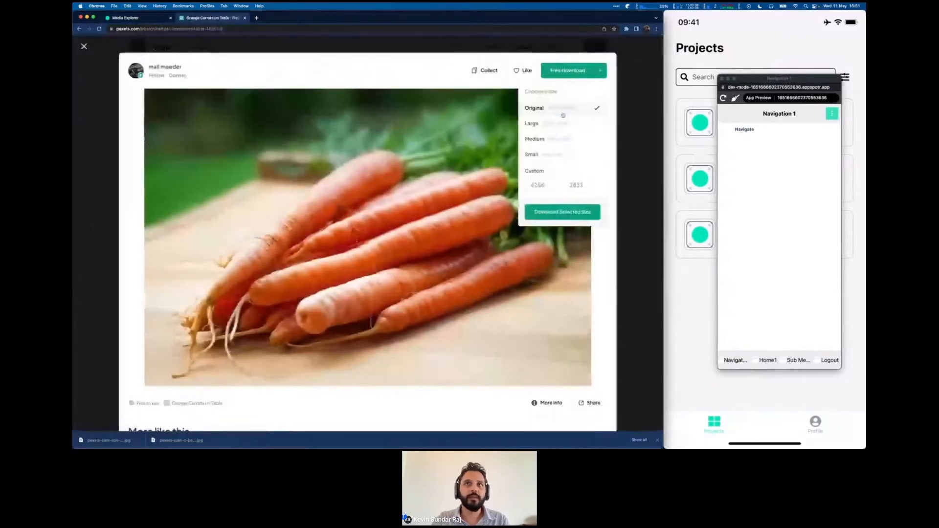
left_click(562, 212)
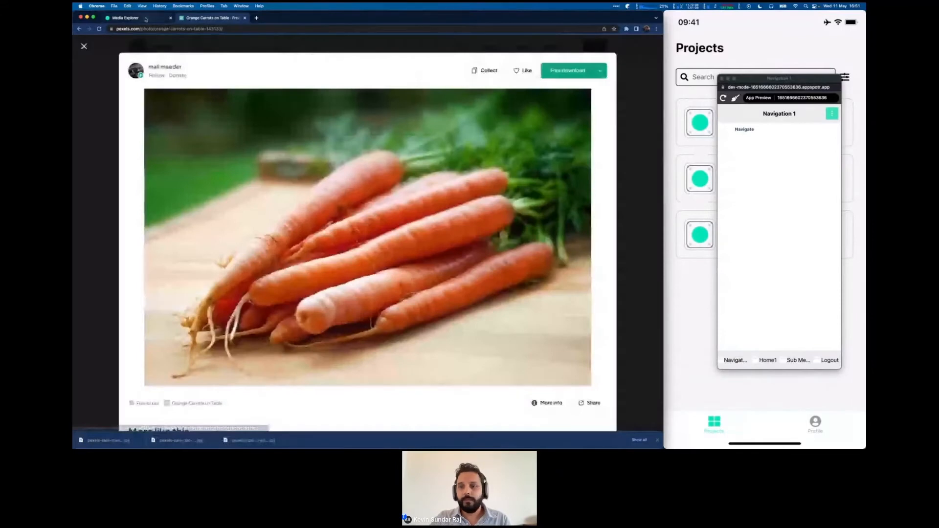
Back in Appspotr, upload the downloaded carrot photo to the media library and use it as the Carrot item's image.
left_click(146, 19)
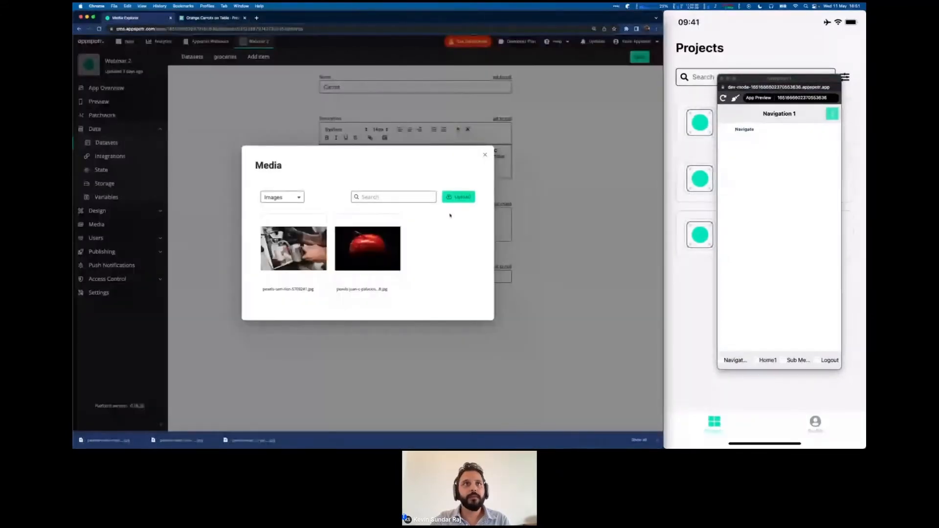
left_click(458, 197)
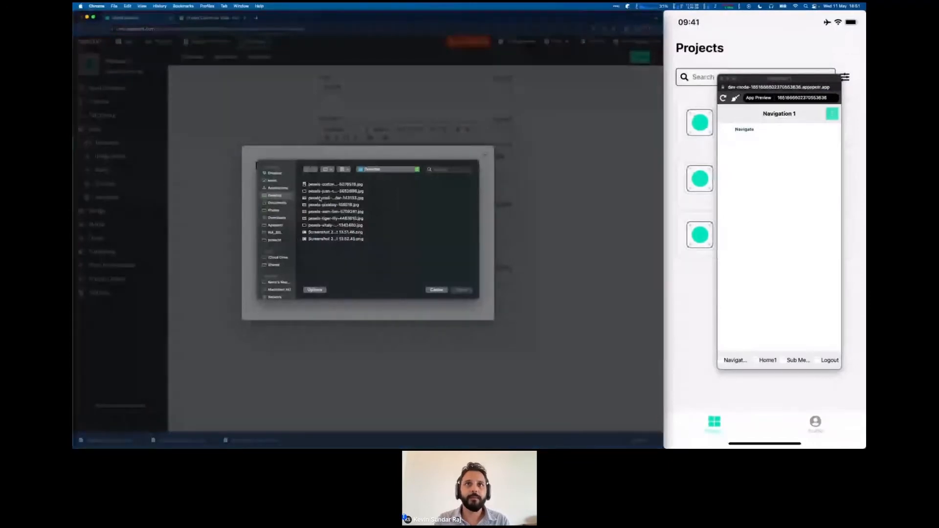
left_click(459, 290)
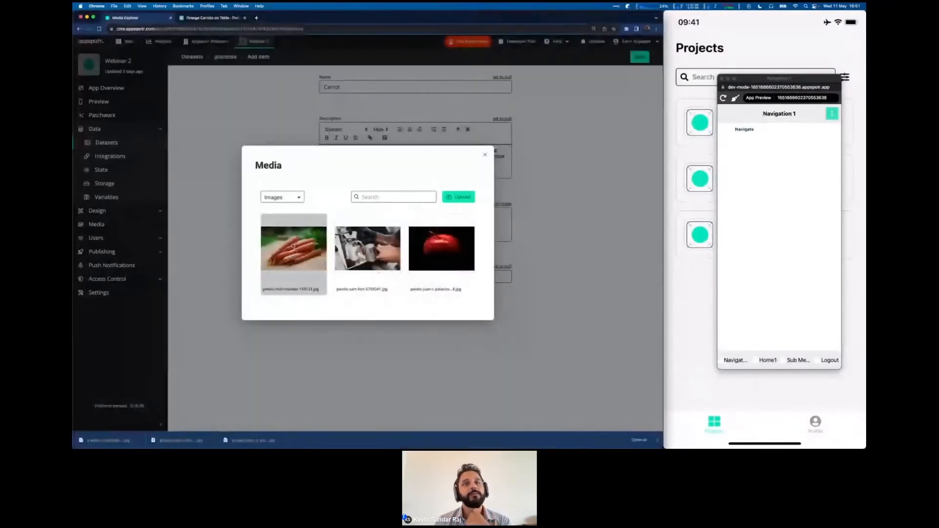
left_click(293, 238)
Set the Carrot item's category to vegetable.
left_click(351, 277)
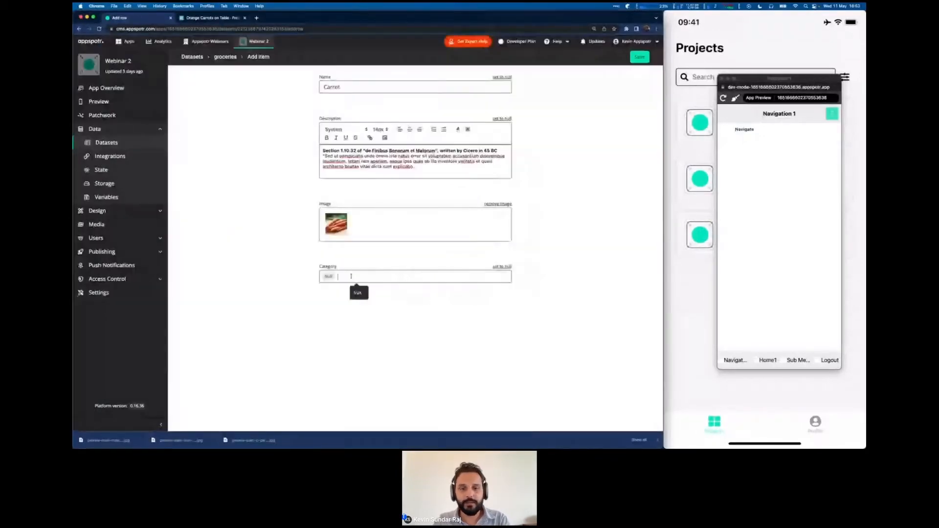
type("vegetable")
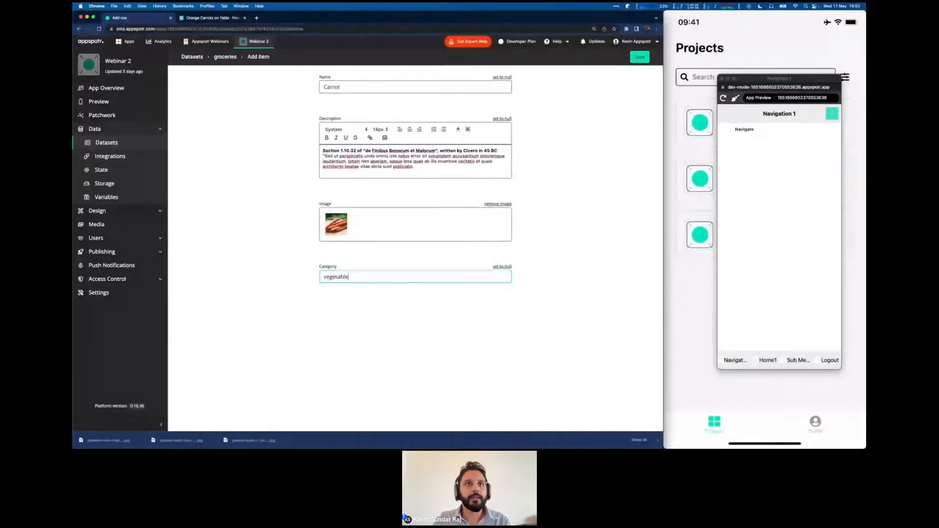
left_click(635, 137)
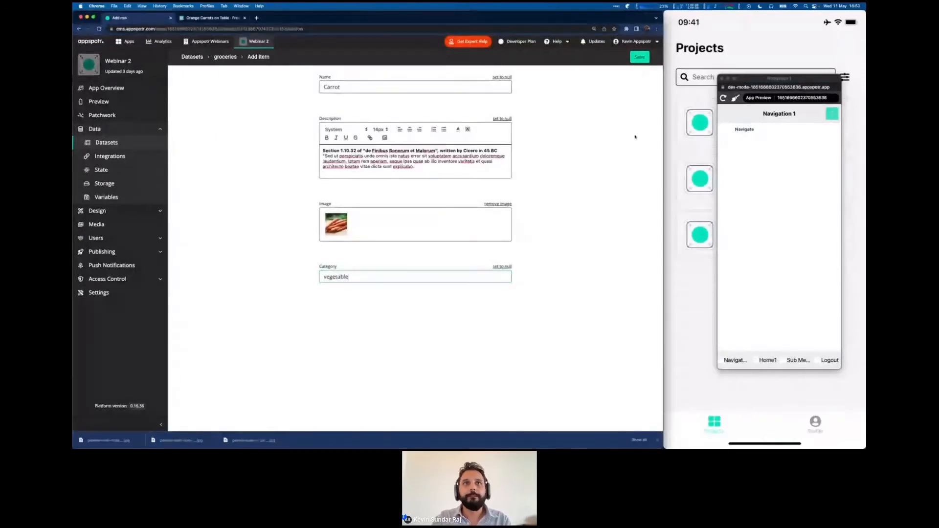
Save the Carrot item and review the groceries dataset's columns before returning to its item table.
left_click(639, 57)
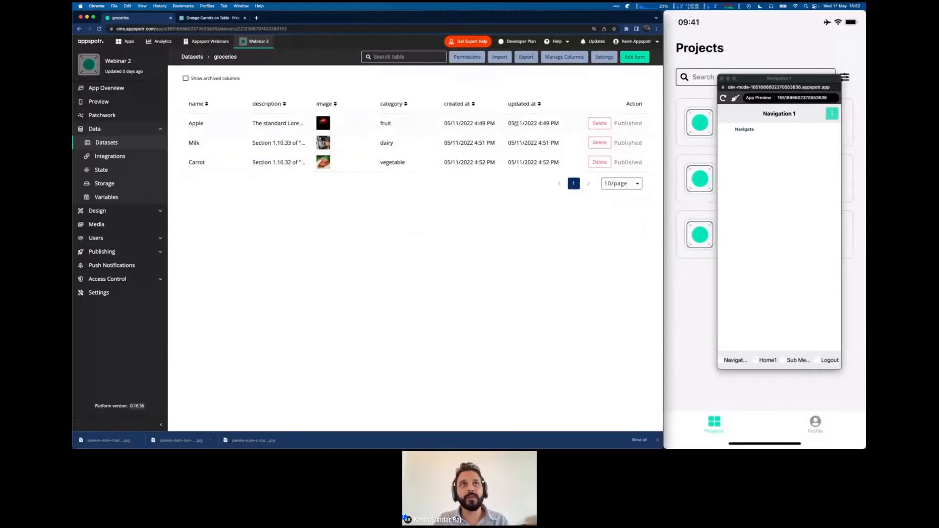
left_click(555, 58)
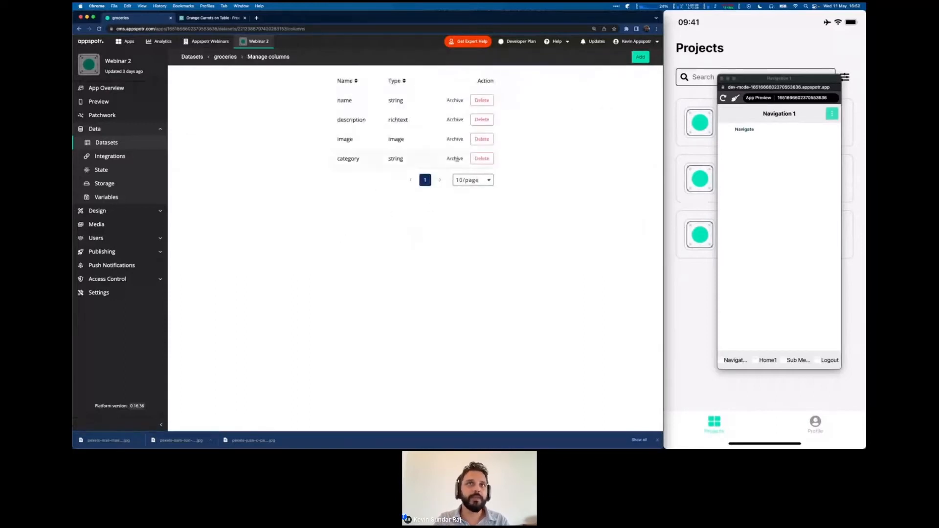
left_click(224, 57)
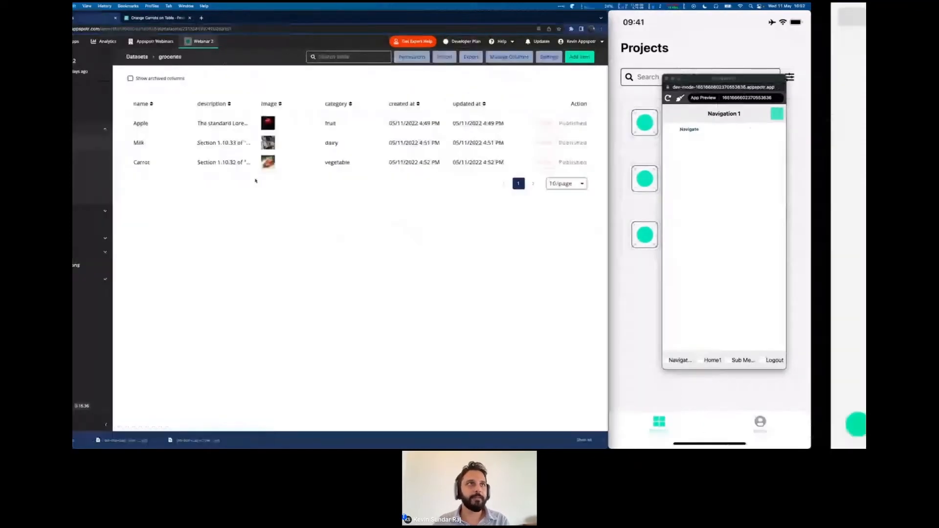
Check the build outline on the presentation slide, and open the groceries list view for editing.
key("ctrl+Right")
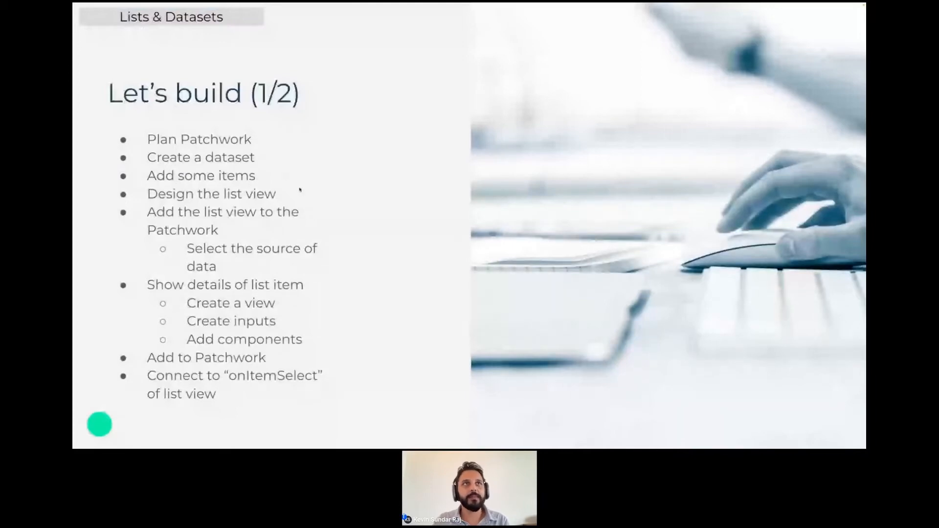
key("ctrl+Left")
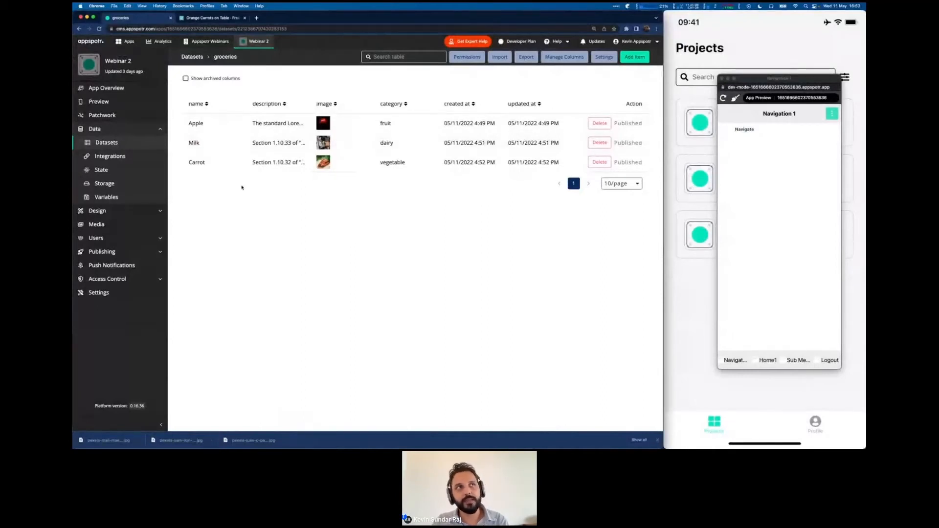
left_click(127, 211)
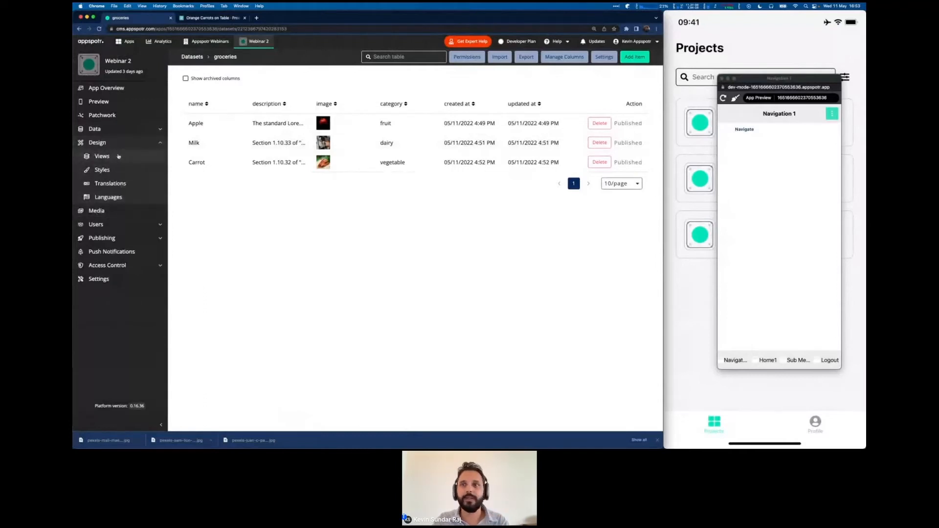
left_click(119, 157)
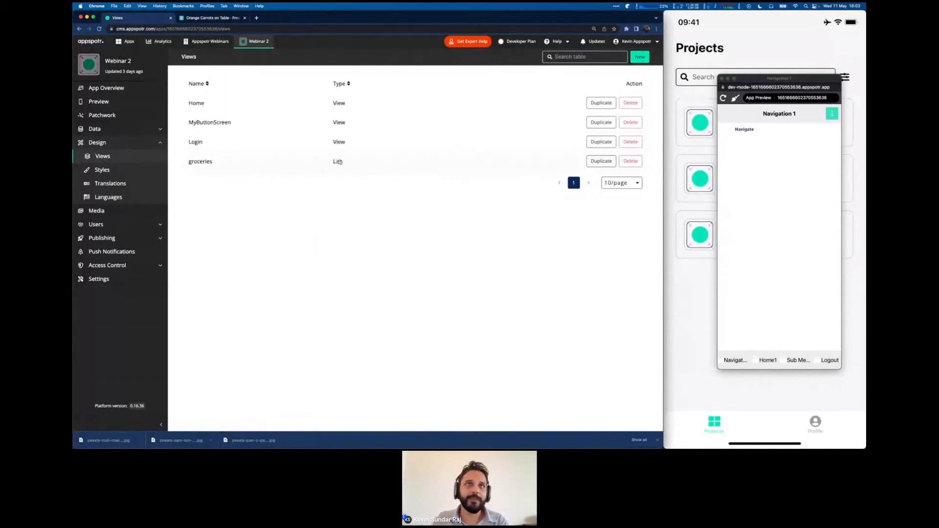
left_click(292, 167)
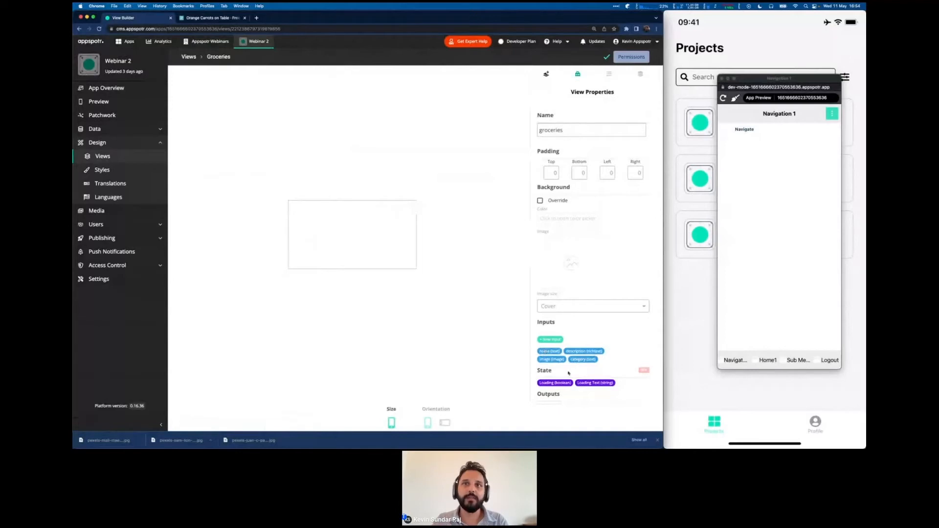
Add an image component to the groceries view with a text component below it.
left_click(544, 75)
scroll(579, 234, "down", 10)
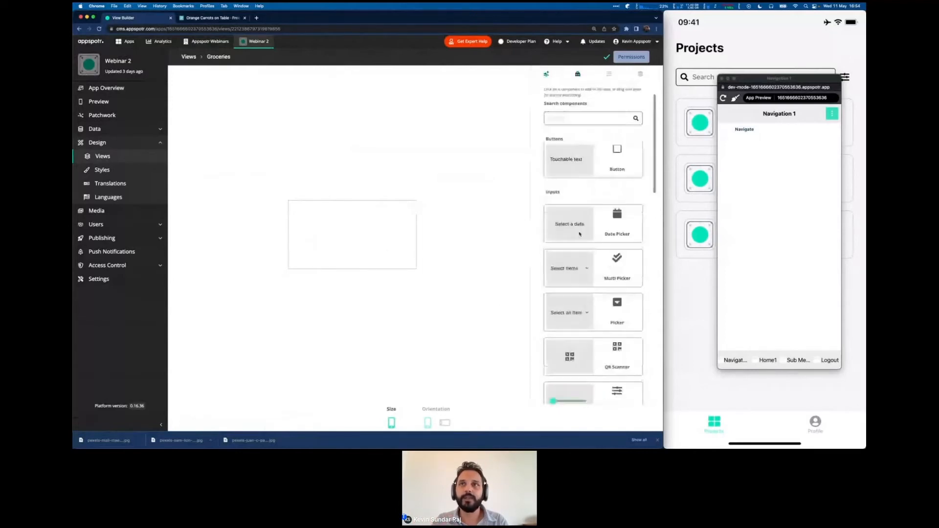
scroll(579, 234, "up", 3)
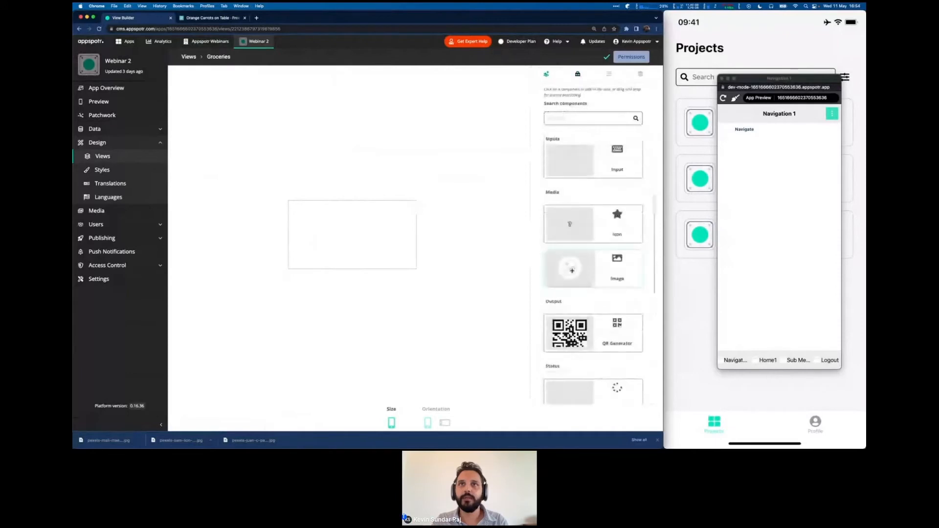
left_click(572, 271)
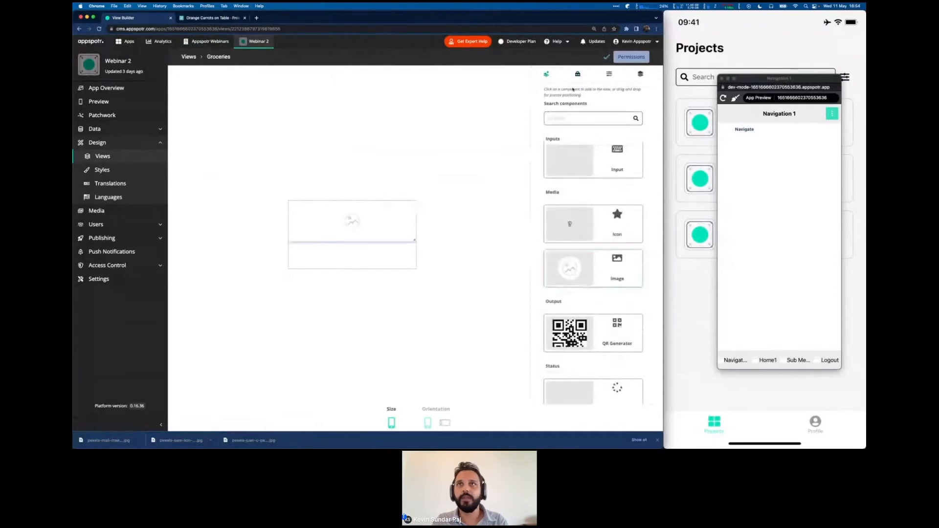
scroll(578, 249, "up", 5)
scroll(578, 247, "down", 8)
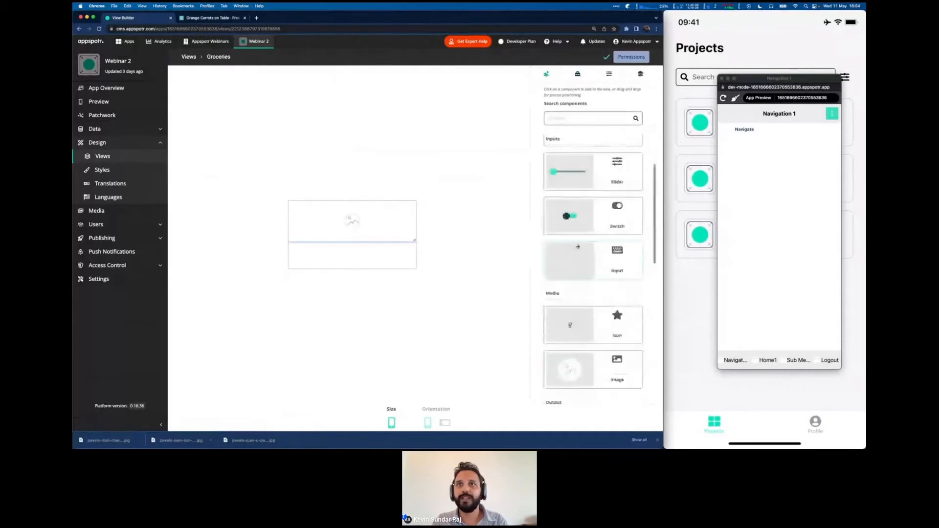
scroll(578, 246, "down", 1)
left_click(562, 336)
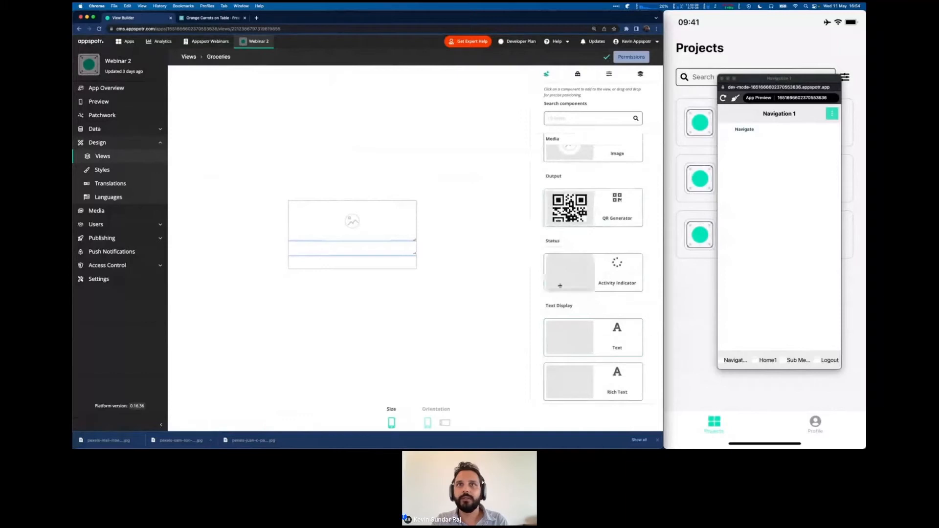
left_click(560, 333)
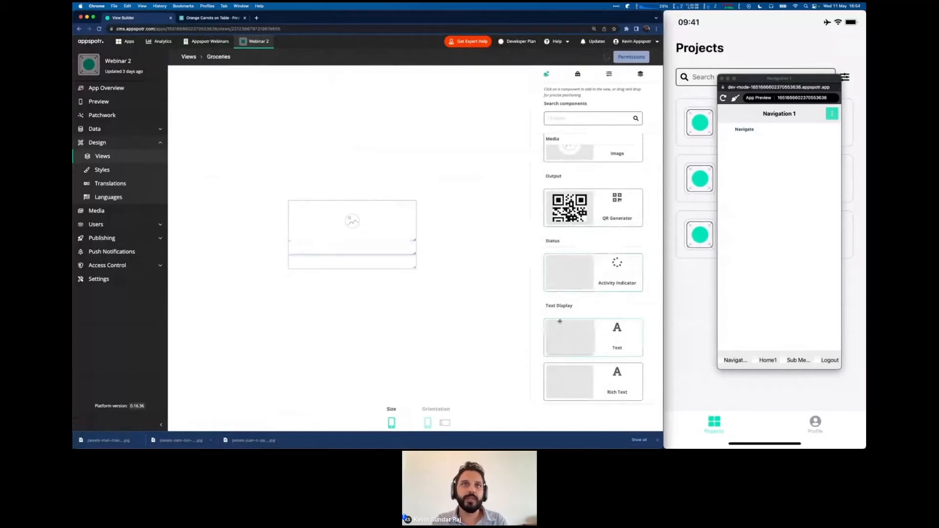
scroll(559, 160, "up", 10)
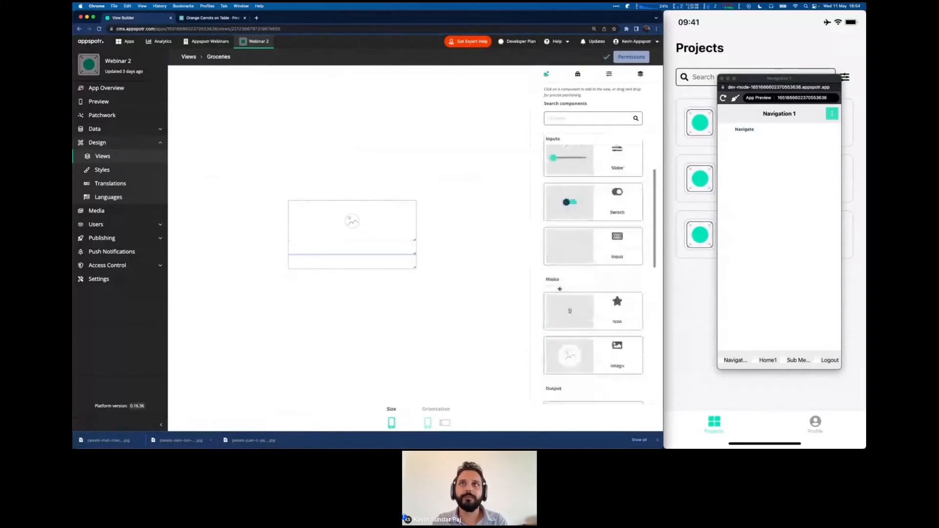
left_click(389, 264)
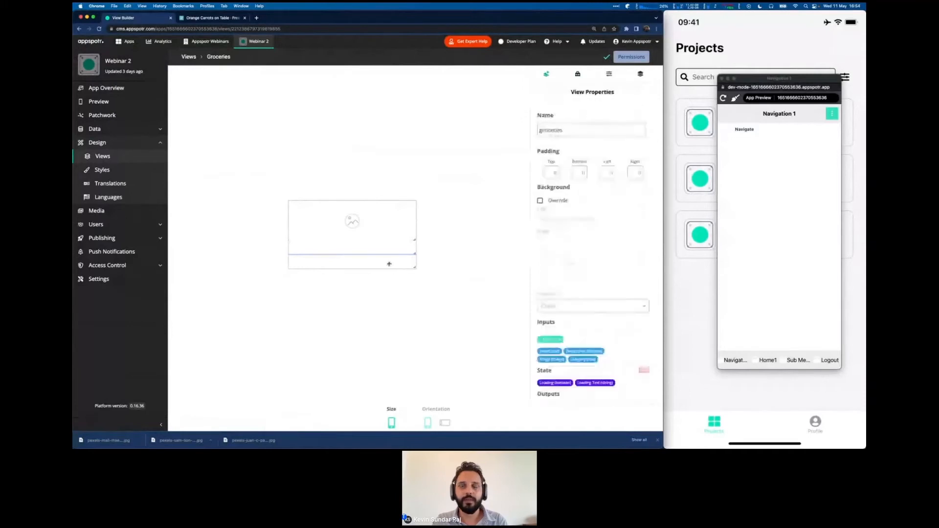
key("BackSpace")
key("Return")
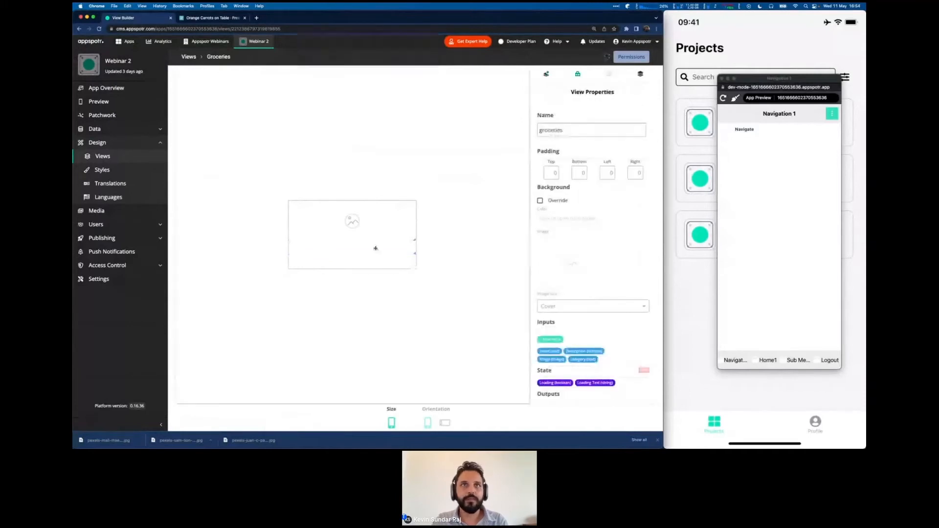
Enable free positioning as the groceries view's layout mode.
scroll(563, 208, "down", 5)
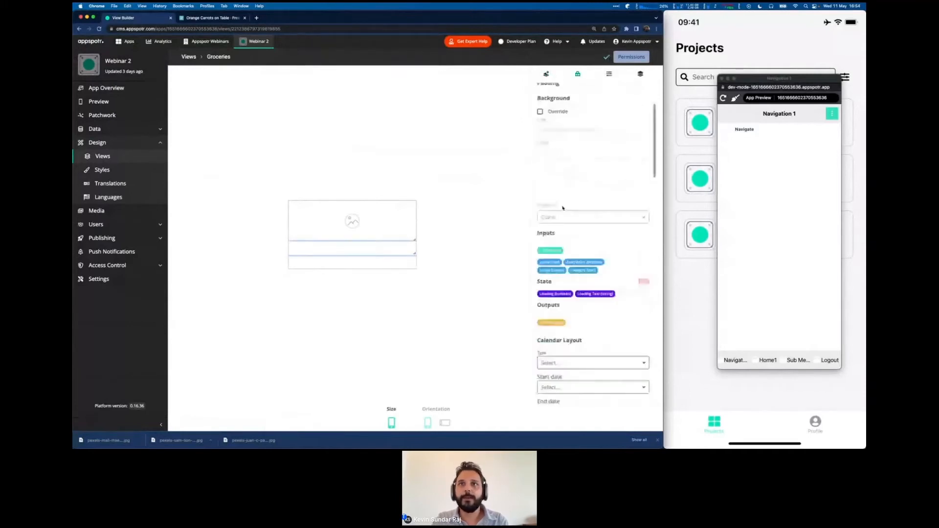
scroll(538, 205, "down", 5)
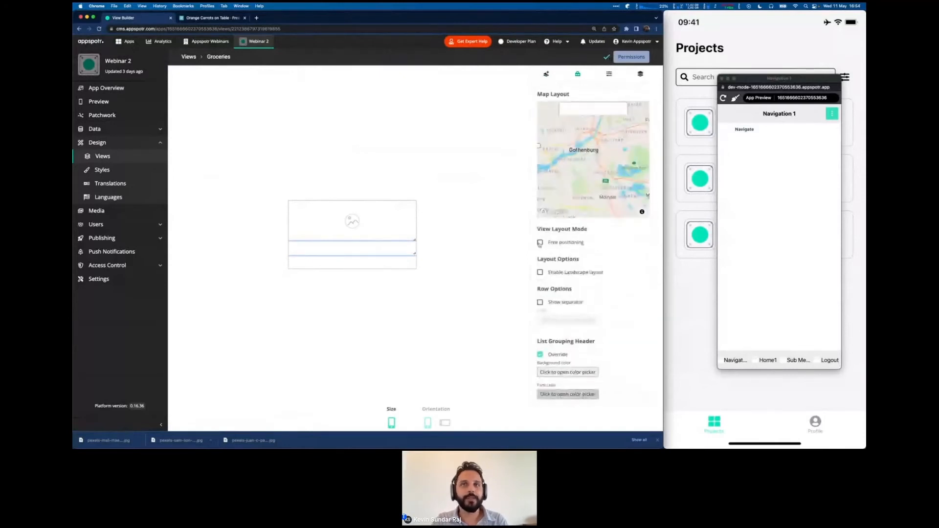
left_click(540, 243)
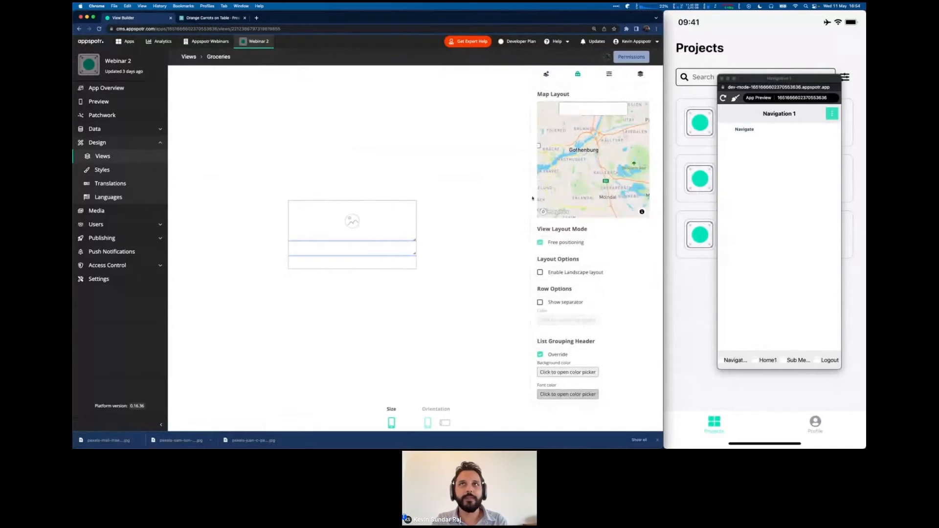
Narrow the image to about 29 wide and place the text beside it at X about 30, about 50 wide and 56 high.
scroll(533, 198, "up", 10)
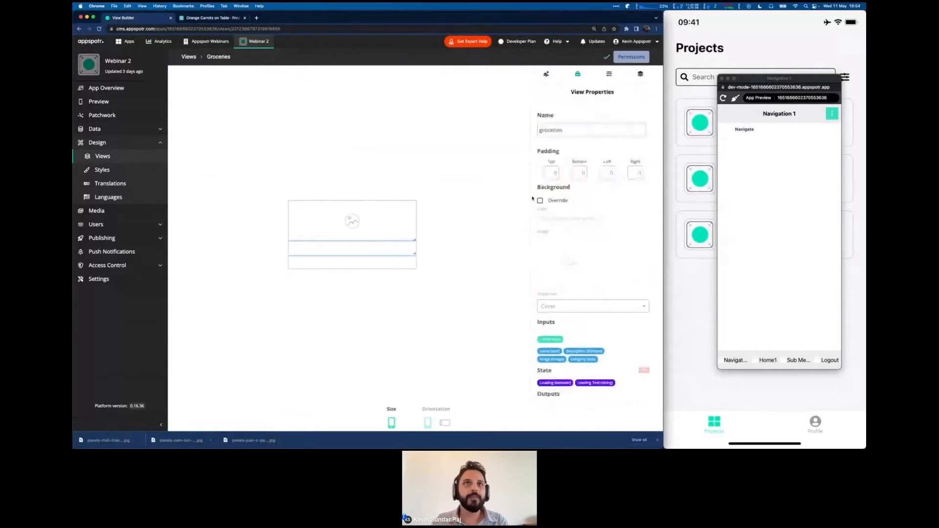
left_click_drag(414, 239, 333, 239)
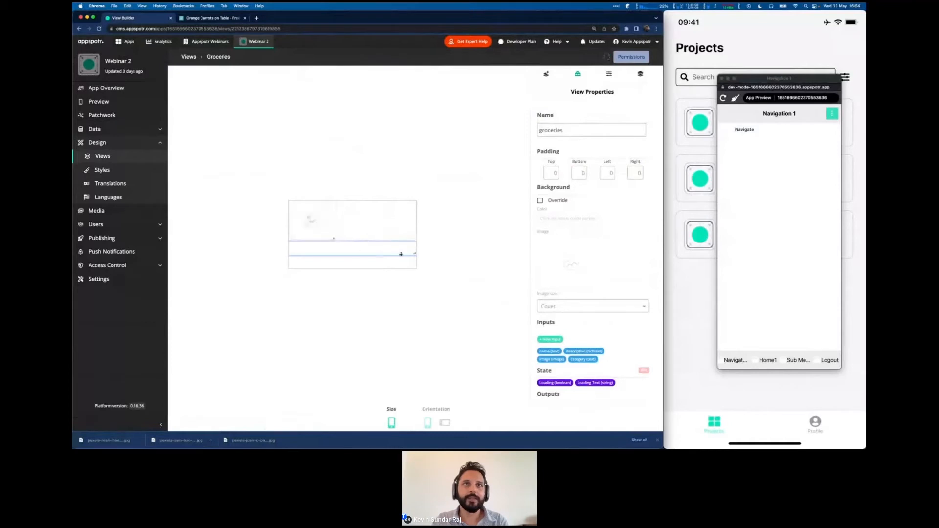
mouse_move(414, 253)
left_mouse_down()
mouse_move(332, 264)
mouse_move(377, 227)
mouse_move(363, 204)
mouse_move(414, 238)
left_mouse_up()
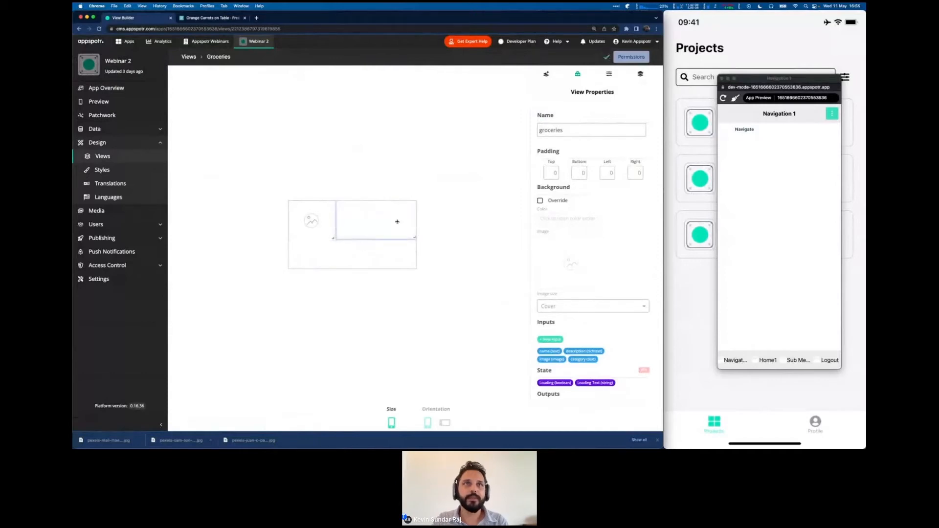
Examine the image component's source options, the text component's properties and the groceries view's inputs.
left_click(316, 213)
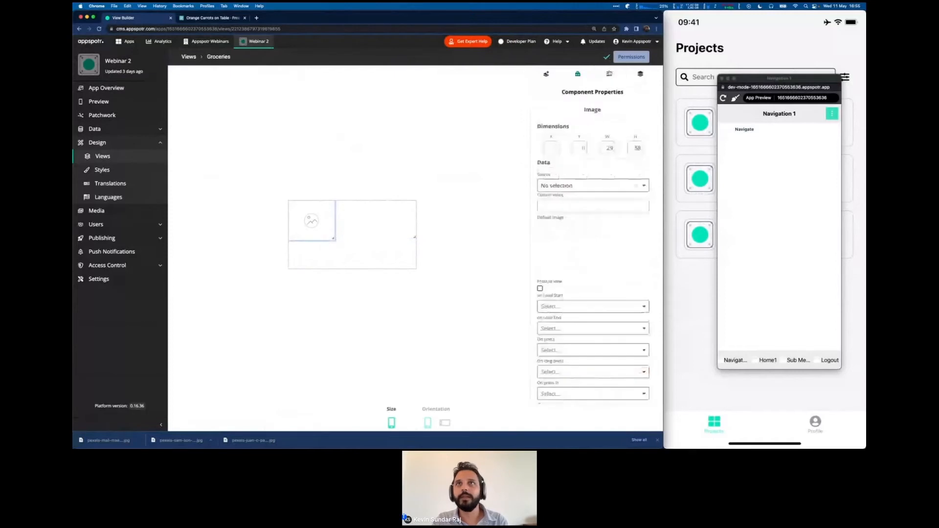
scroll(582, 193, "down", 1)
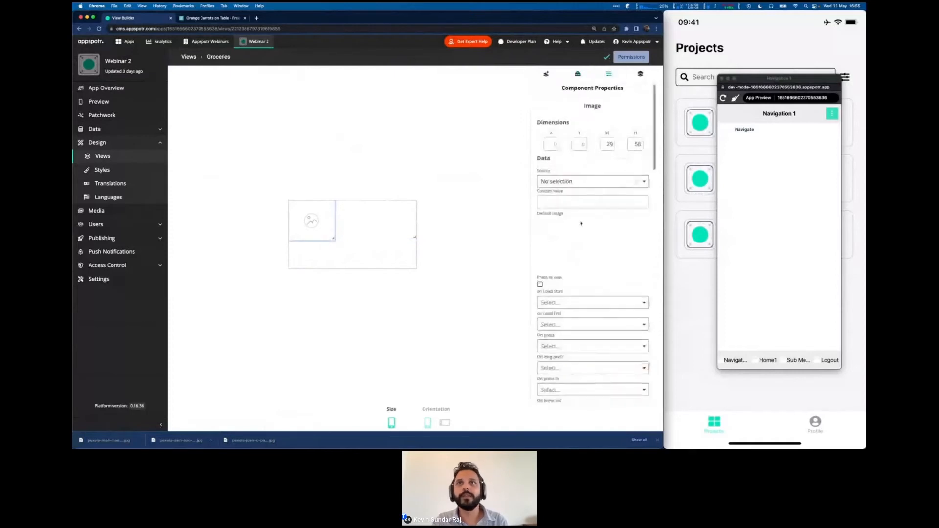
left_click(595, 182)
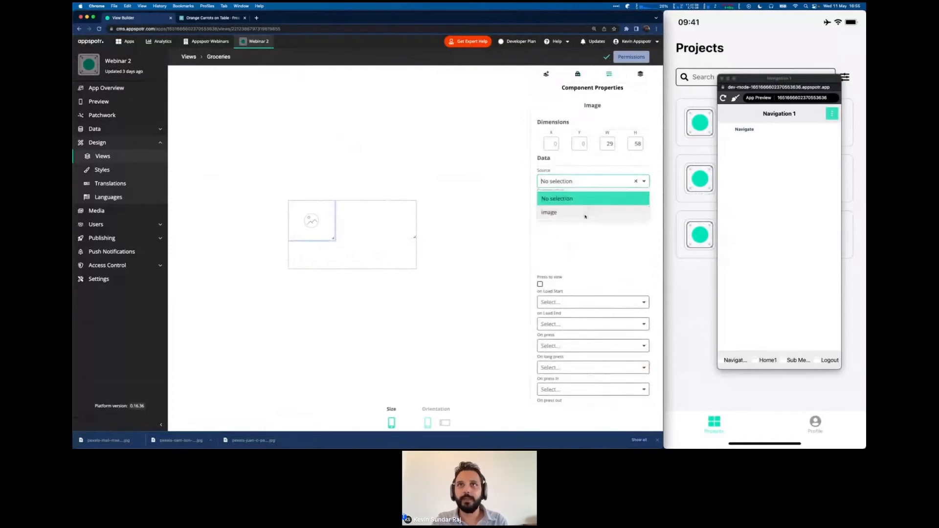
left_click(586, 200)
left_click(354, 219)
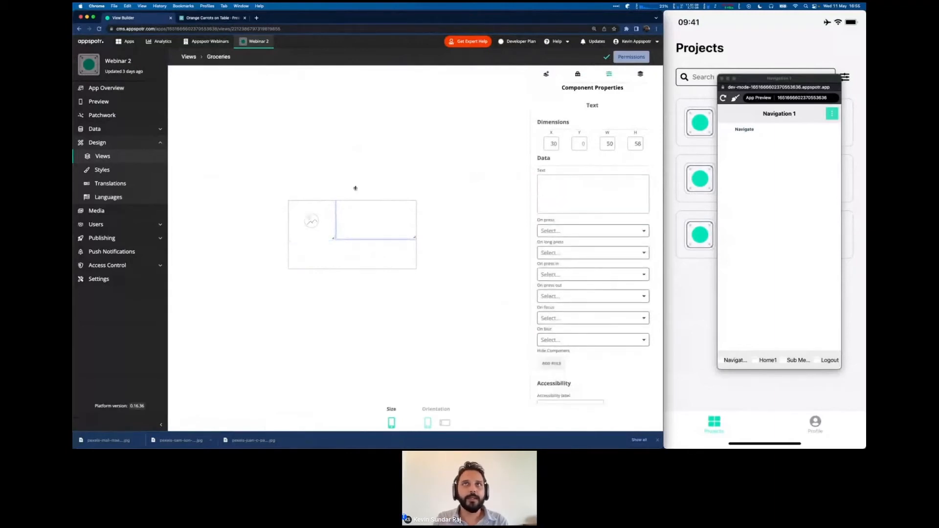
left_click(577, 75)
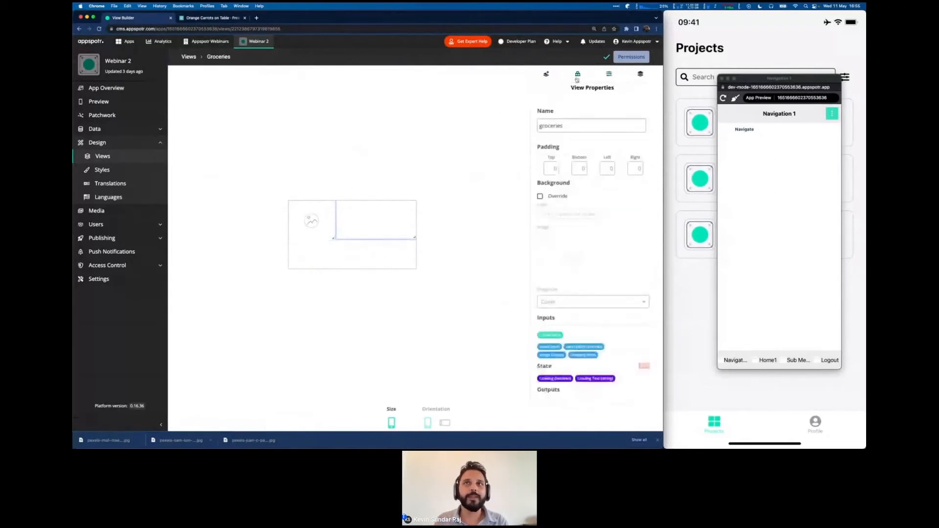
left_click(310, 219)
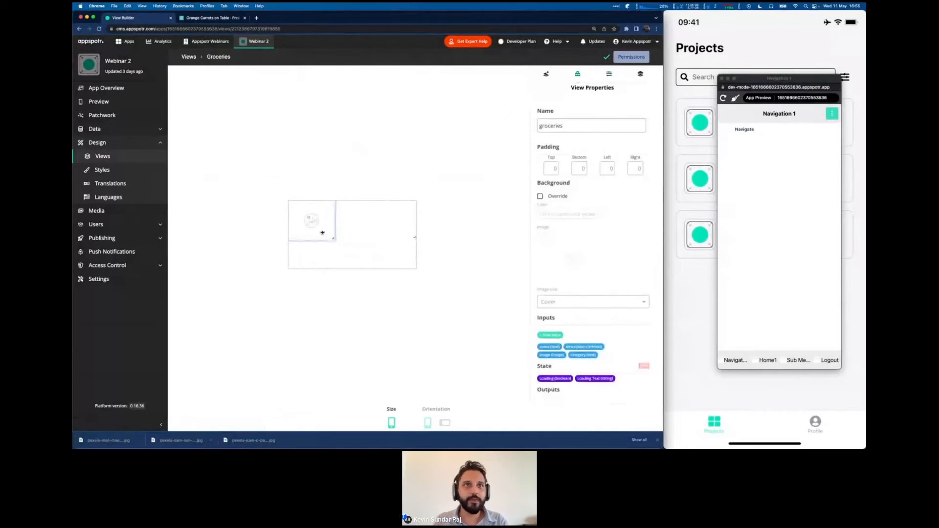
left_click(370, 230)
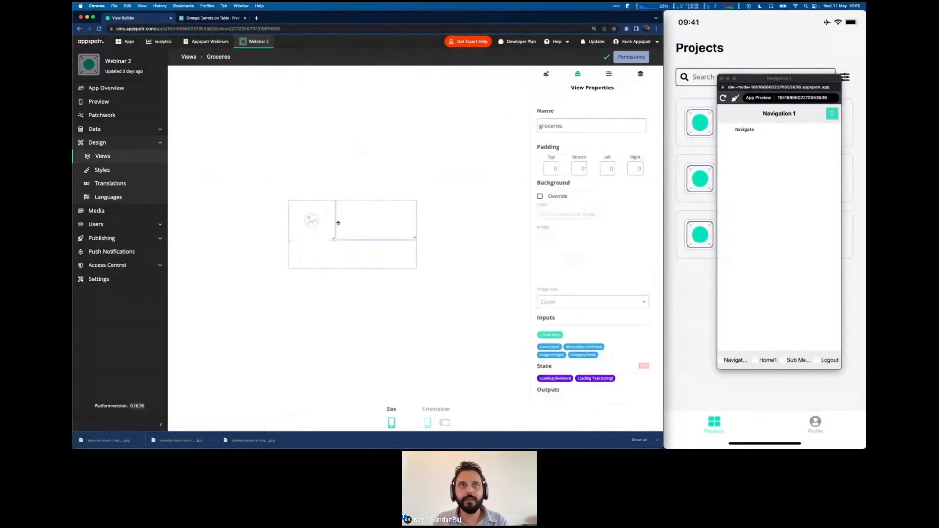
Set the image component's source to the image input, and return to the groceries view's properties.
left_click(303, 221)
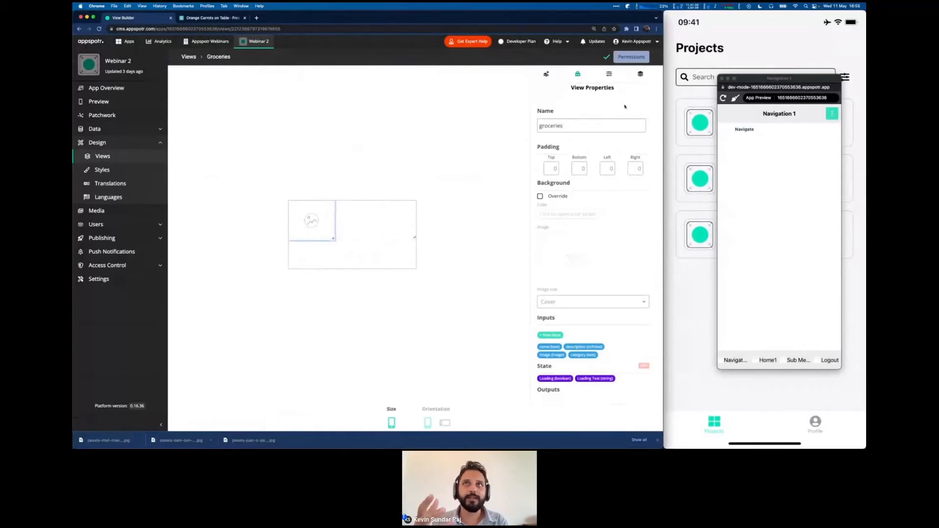
left_click(605, 77)
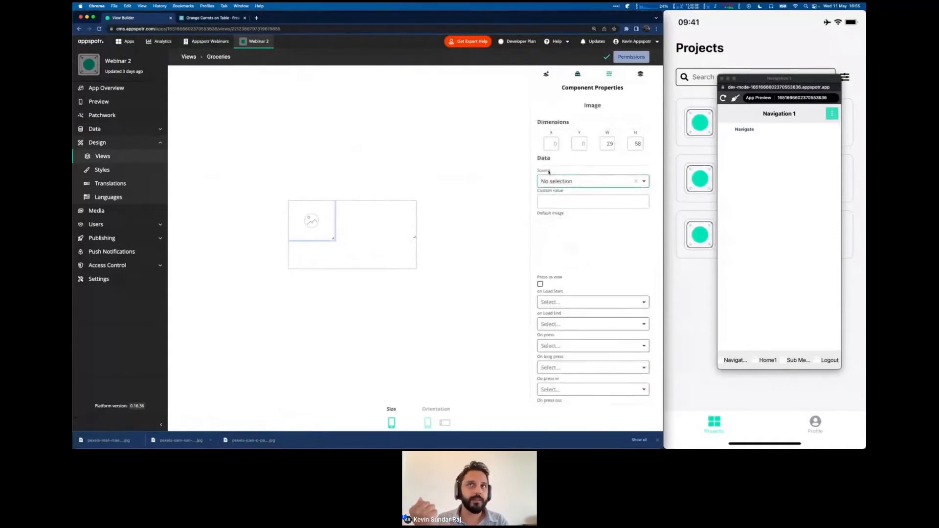
left_click(557, 184)
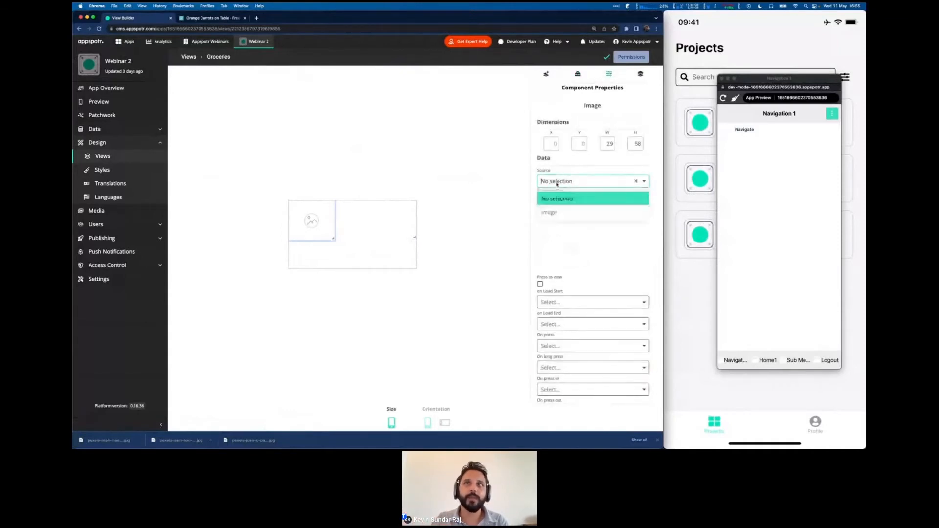
left_click(548, 213)
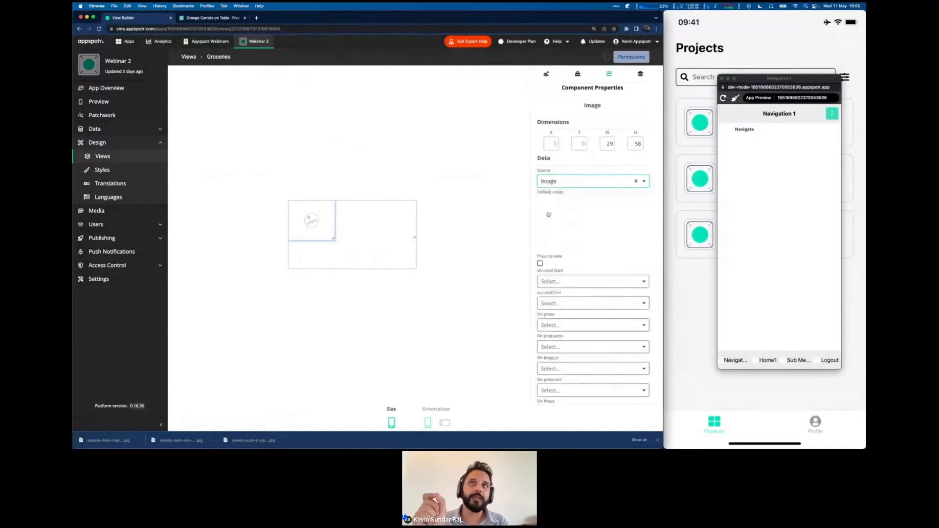
left_click(577, 73)
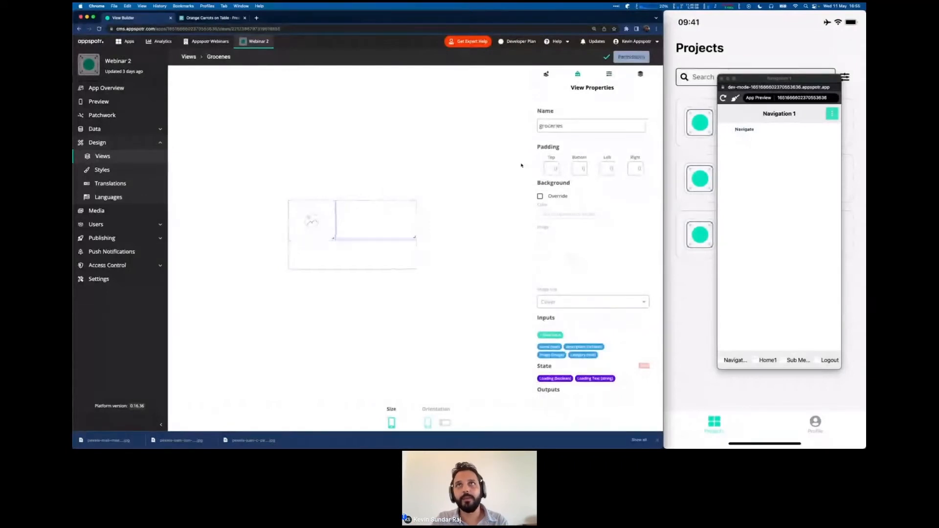
Set the text component's text to "${name} - ${category}", using the name and category inputs.
left_click(609, 74)
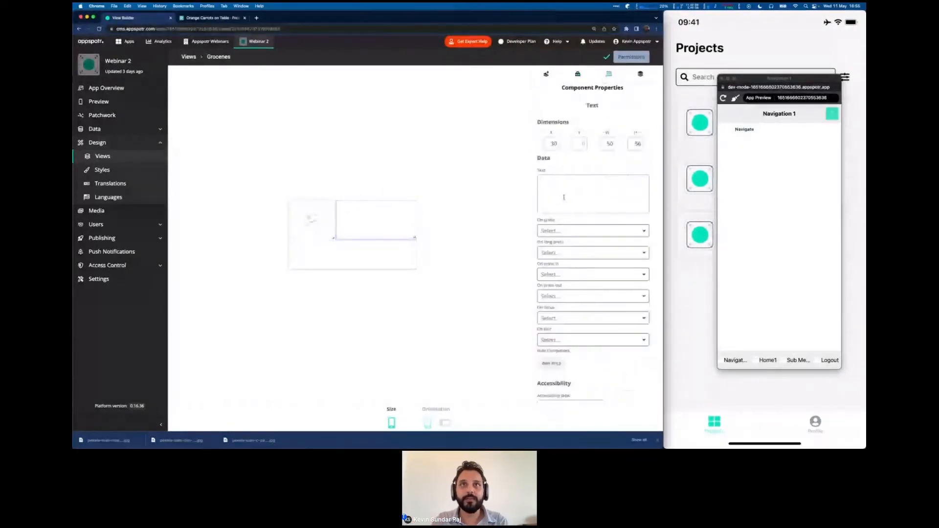
left_click(563, 197)
type("s")
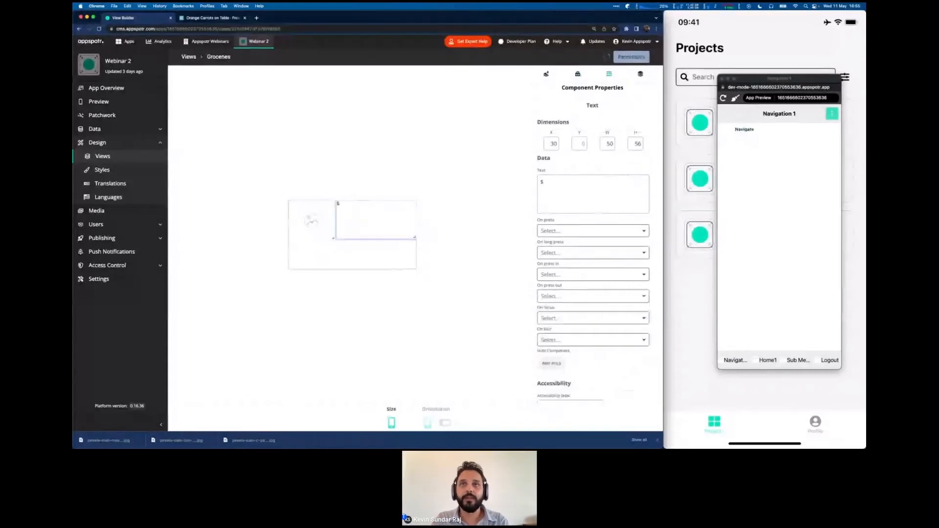
type("{name}")
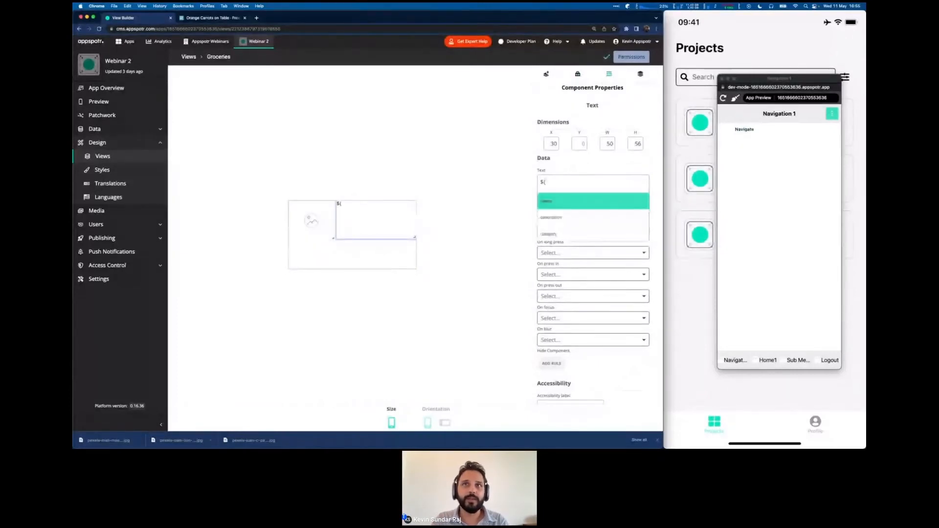
key("Return")
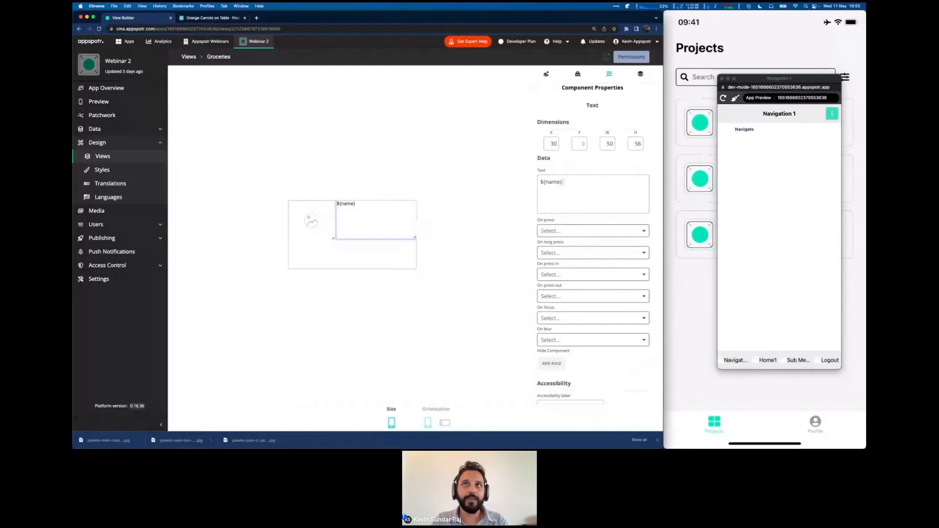
type("- ${")
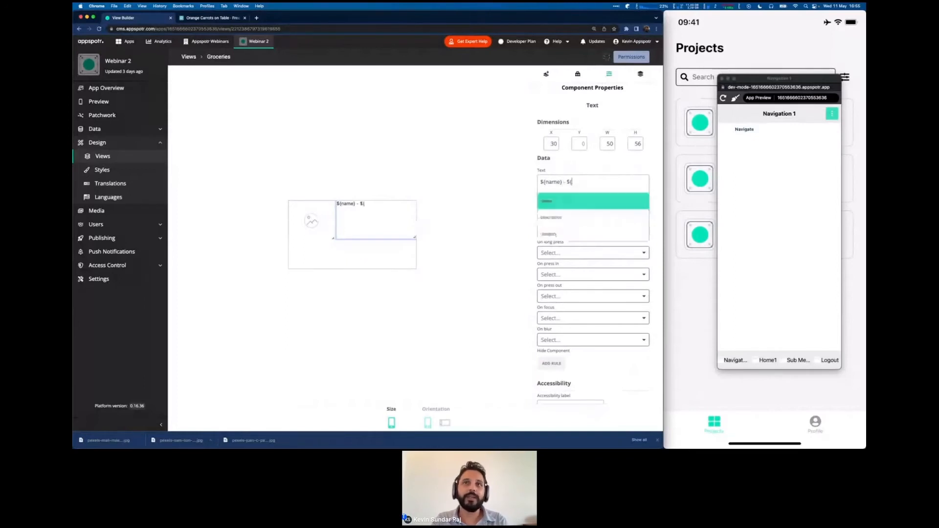
type("category}")
key("Return")
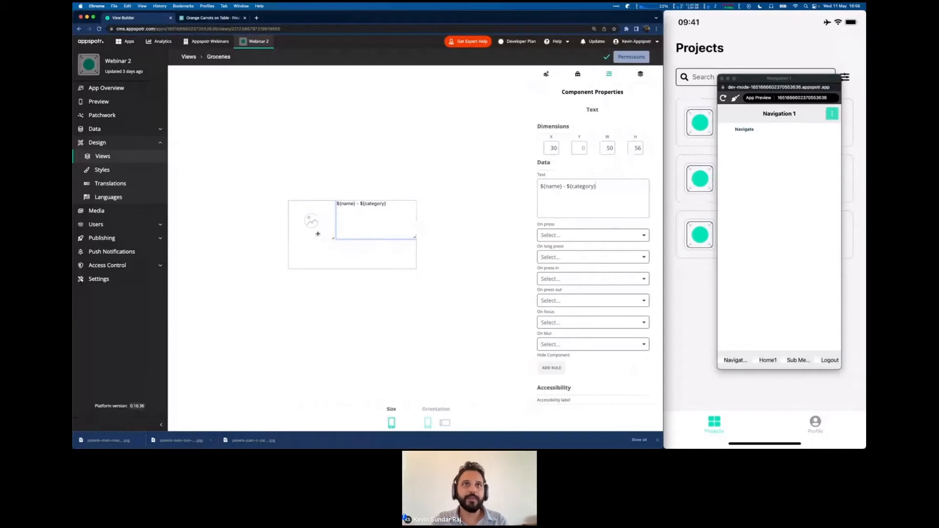
left_click(578, 73)
scroll(553, 295, "down", 3)
scroll(553, 295, "up", 1)
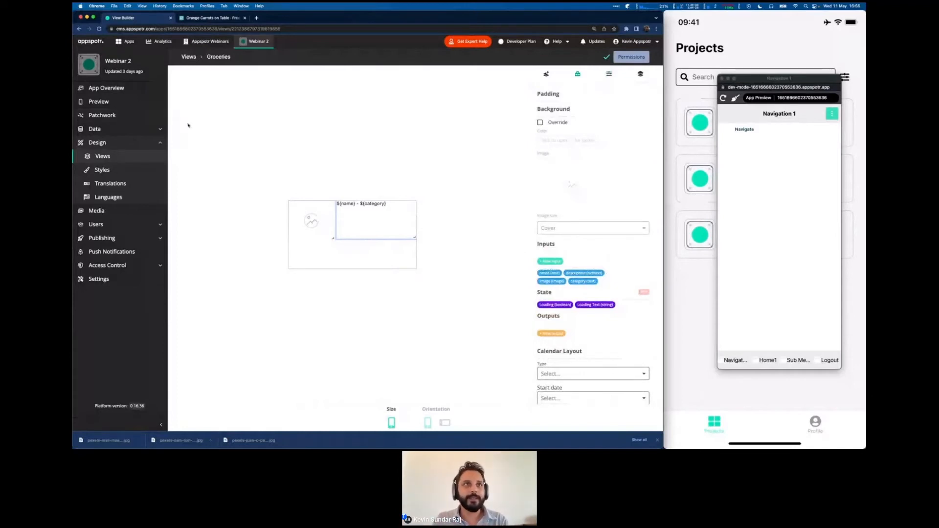
key("ctrl+Right")
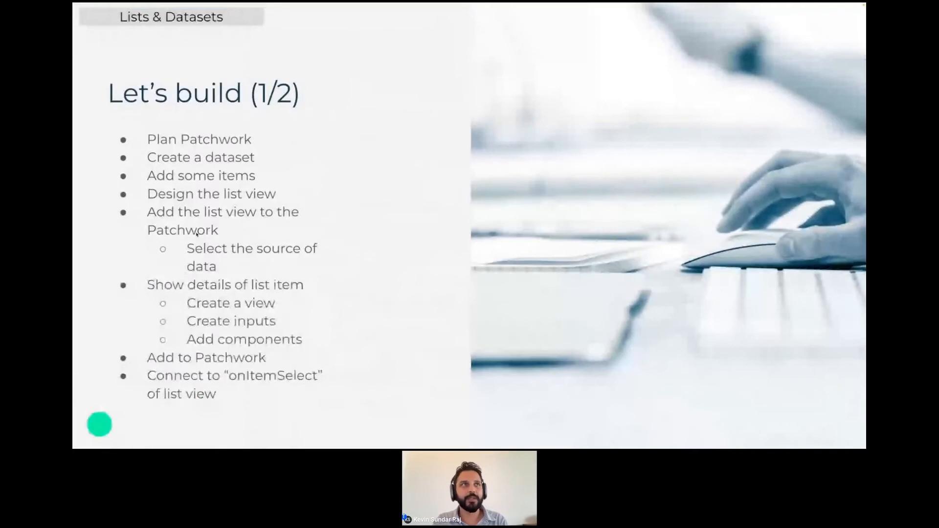
key("ctrl+Left")
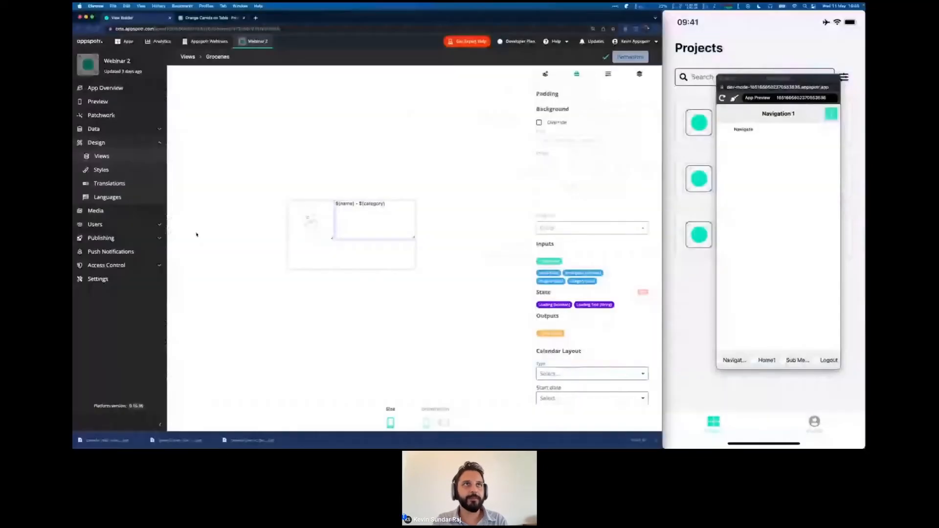
Open the app's Patchwork and delete the link between the Menu and Navigation 1 patches.
left_click(101, 115)
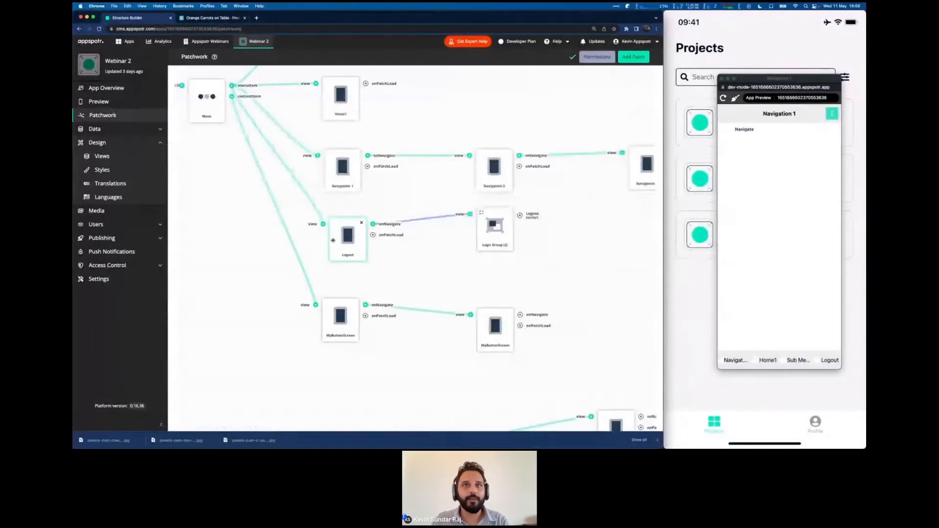
left_click(657, 440)
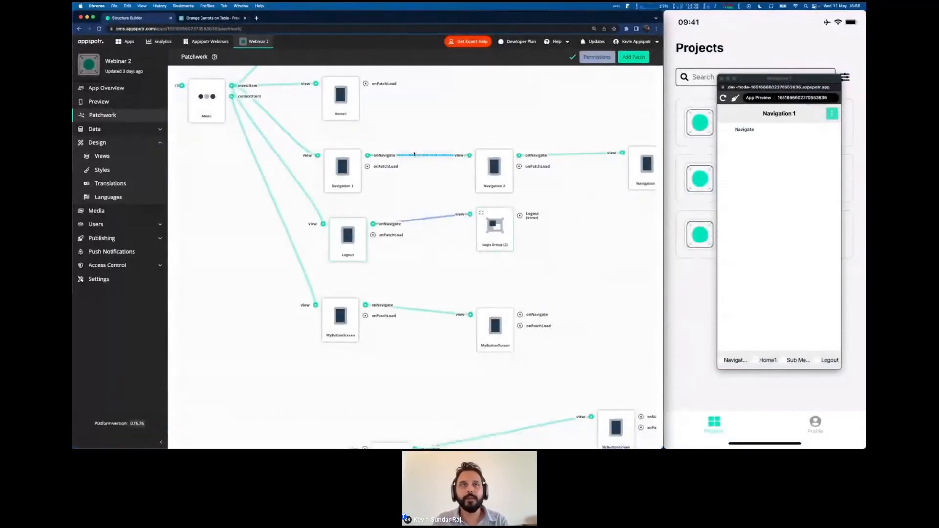
left_click_drag(413, 135, 411, 212)
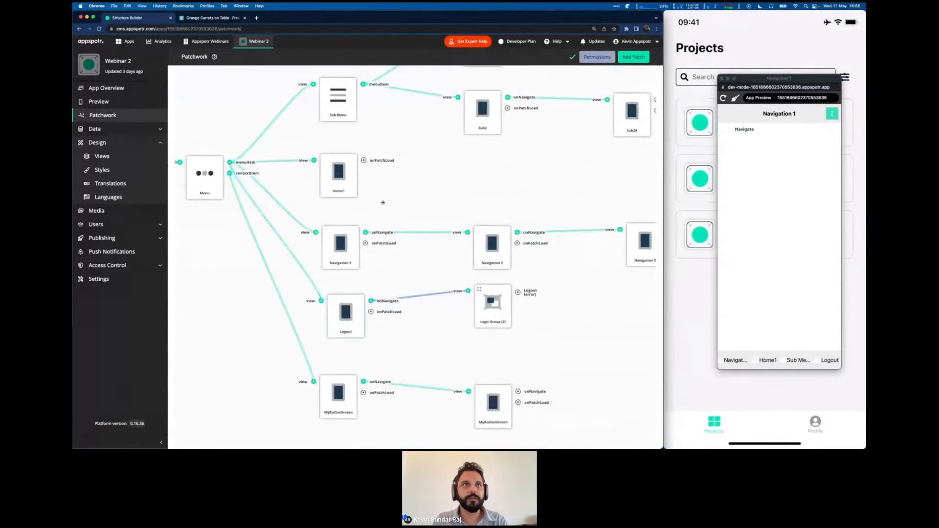
left_click(279, 212)
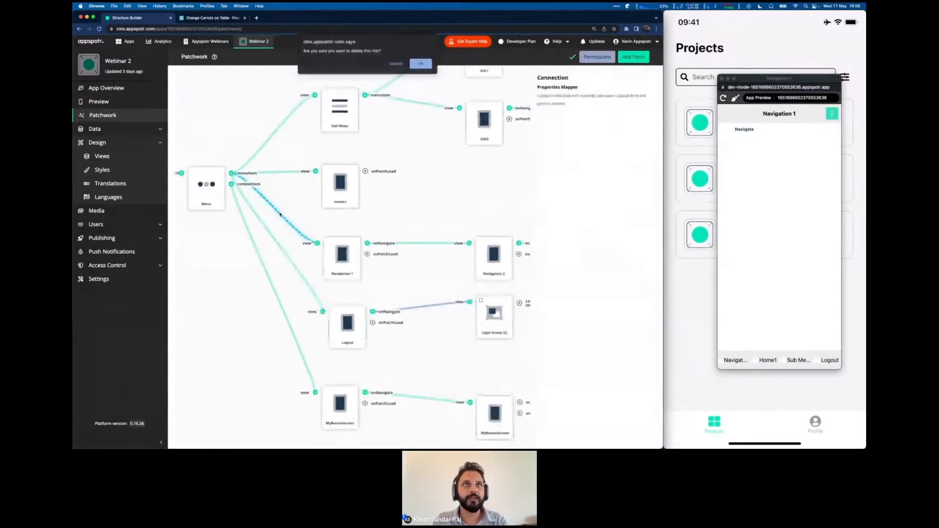
Move the Navigation patch chain down below the MyButtonScreen patches to clear space beside the menu.
left_click_drag(405, 208, 340, 74)
left_click_drag(271, 141, 250, 402)
left_click_drag(434, 140, 420, 374)
left_click_drag(497, 176, 385, 176)
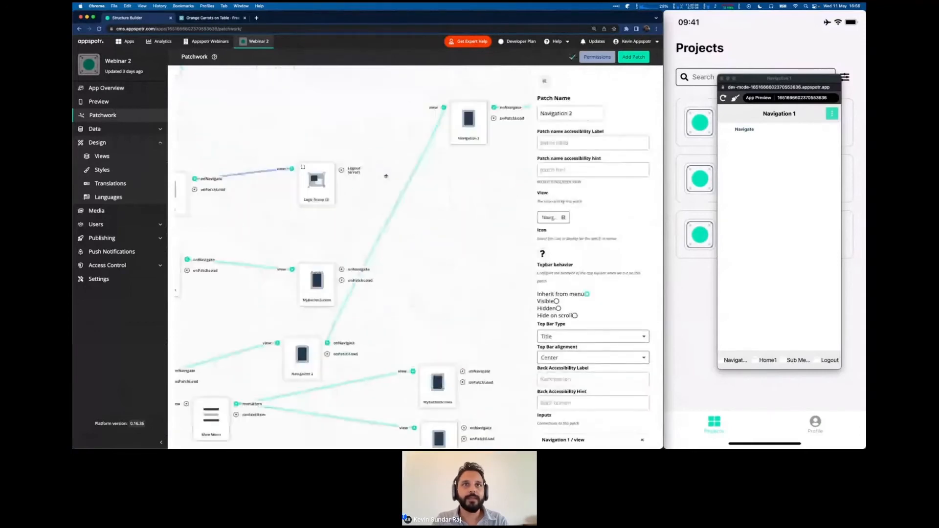
left_click_drag(471, 119, 474, 339)
left_click_drag(425, 240, 230, 220)
left_click_drag(413, 112, 430, 332)
left_click_drag(308, 189, 440, 204)
left_click_drag(304, 113, 461, 157)
left_click_drag(281, 125, 442, 157)
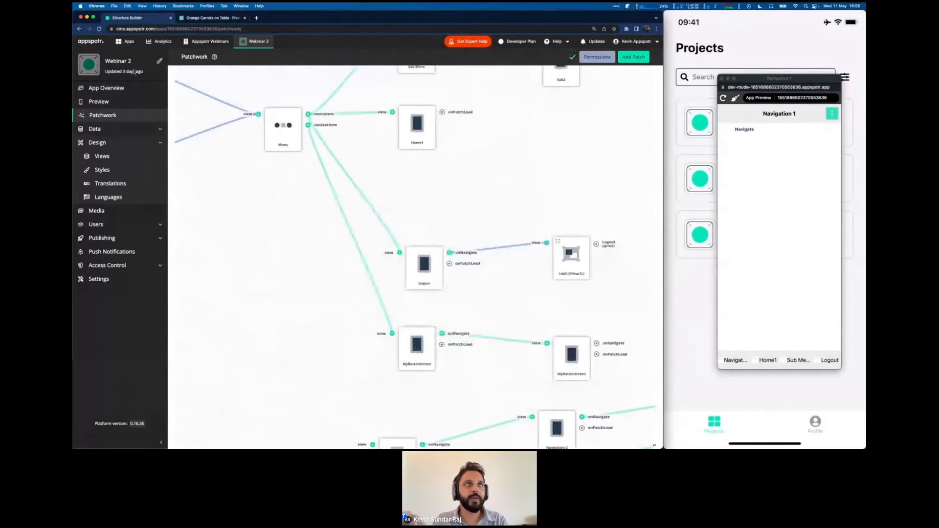
left_click(205, 41)
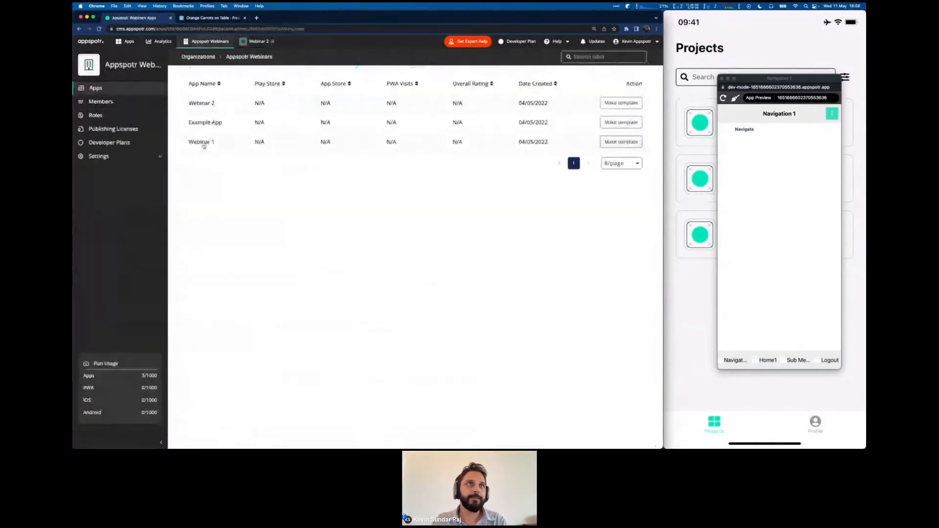
left_click(256, 41)
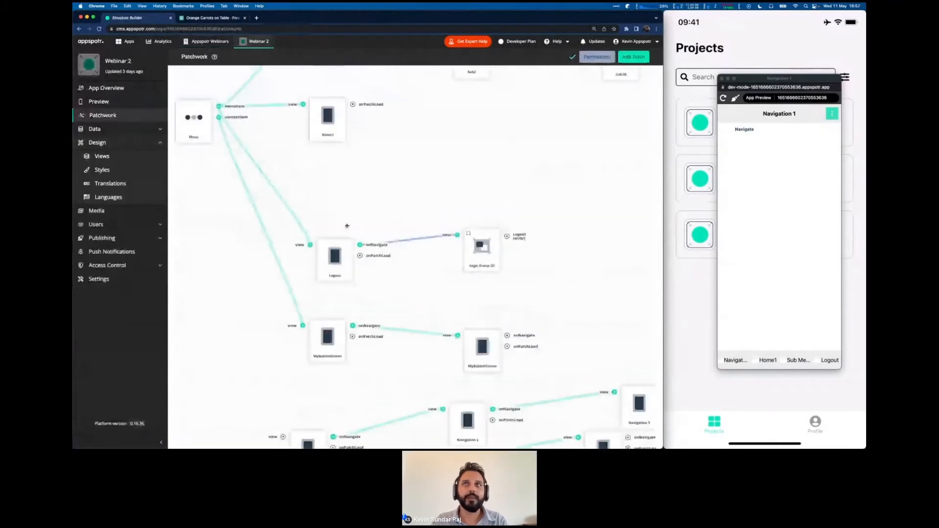
left_click(629, 57)
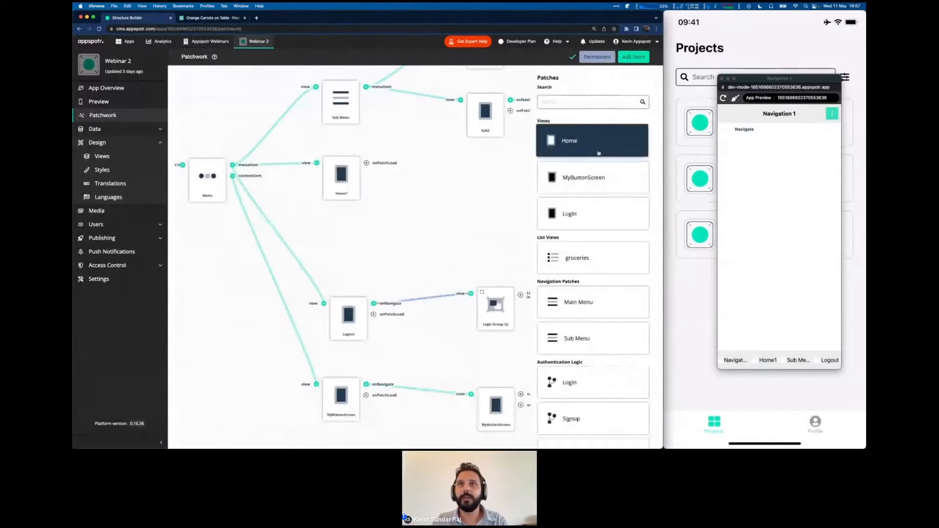
left_click(414, 234)
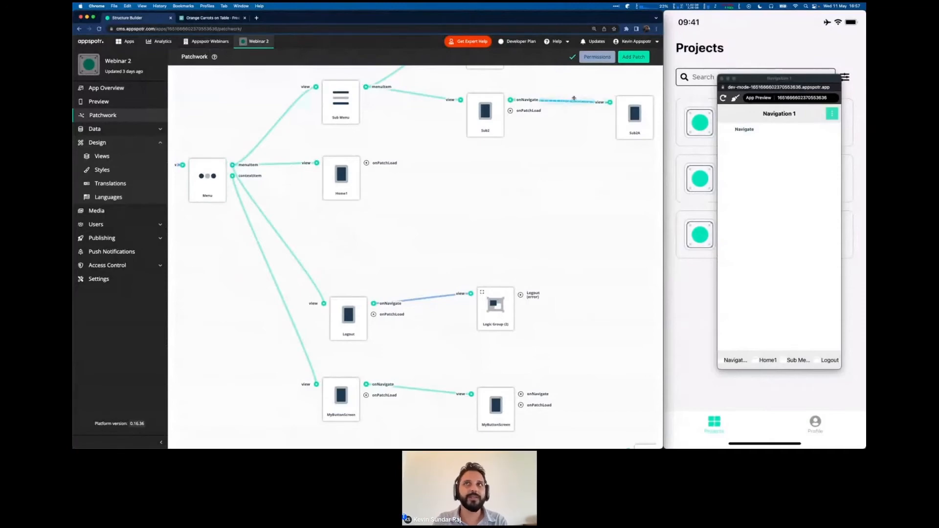
Add the groceries list view to the Patchwork and place it between the Home1 and Logout patches.
left_click(630, 60)
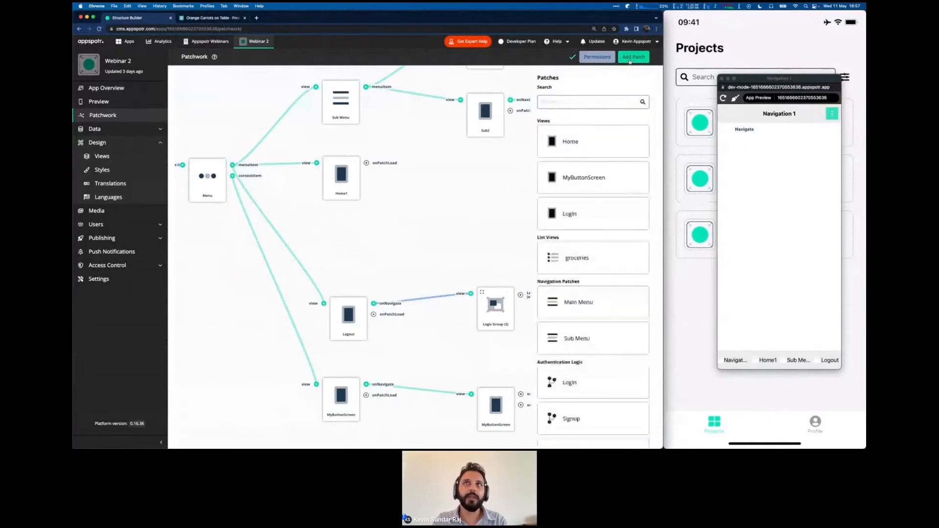
left_click(570, 141)
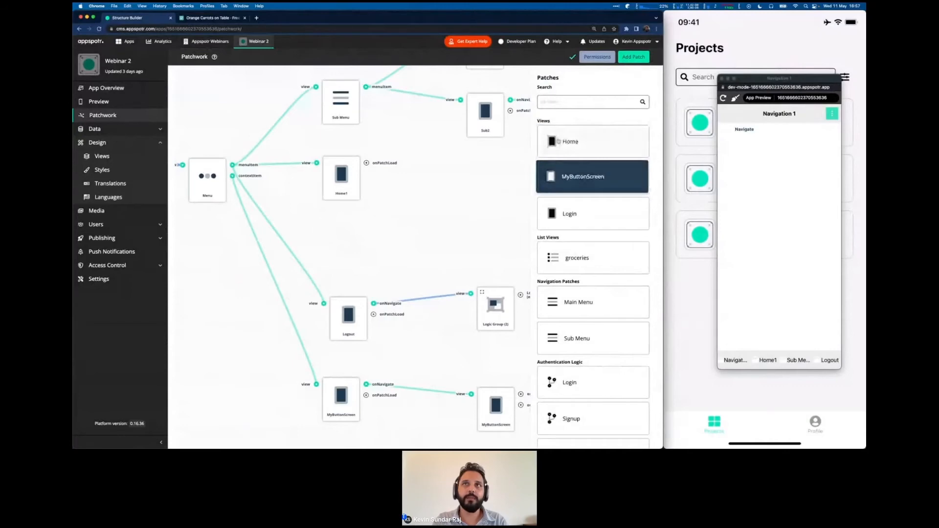
left_click(573, 214)
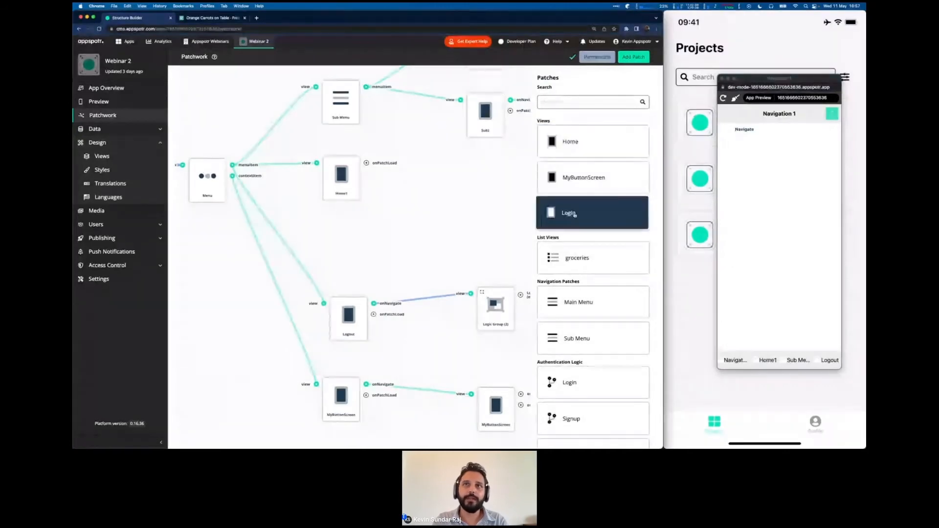
left_click(560, 255)
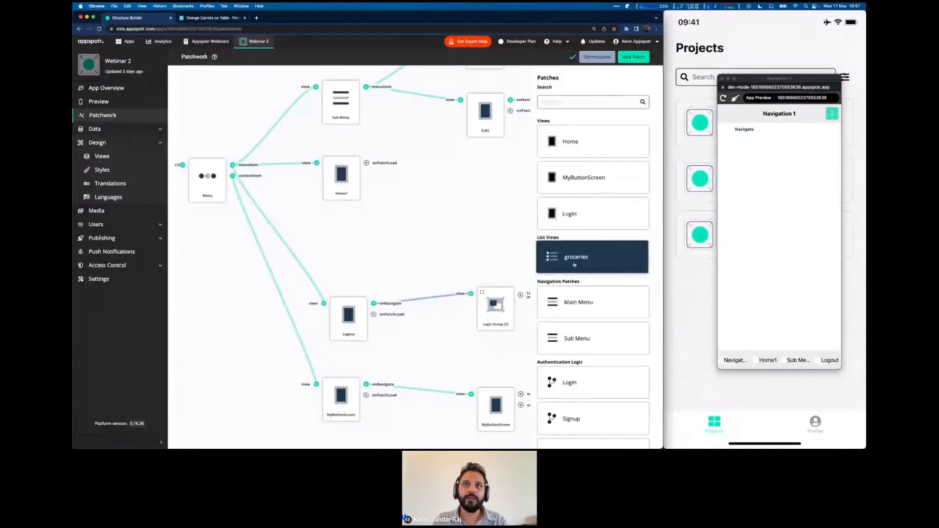
left_click(600, 263)
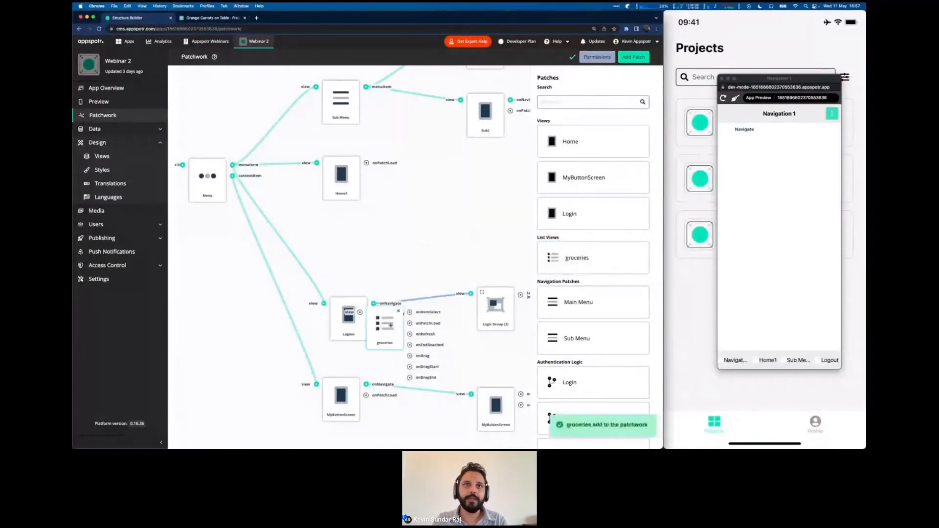
left_click(390, 325)
left_click_drag(390, 326, 345, 227)
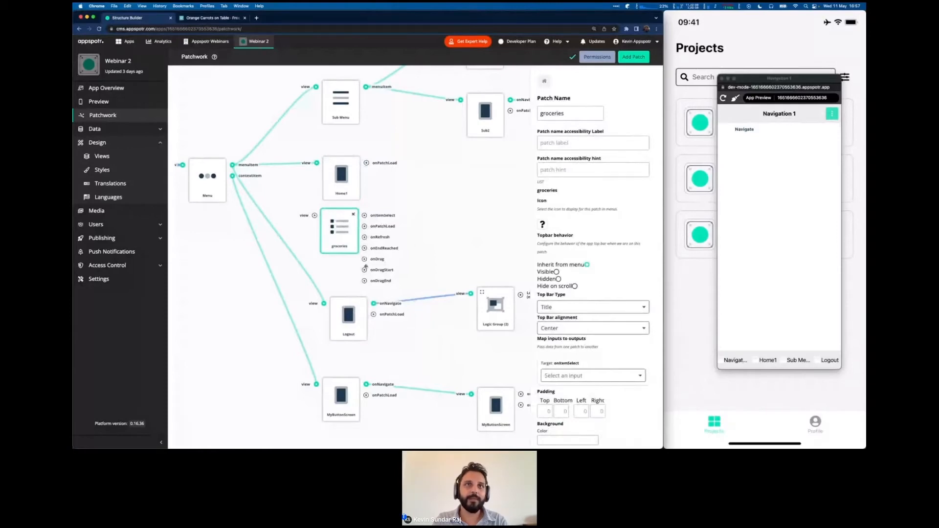
left_click_drag(364, 226, 466, 218)
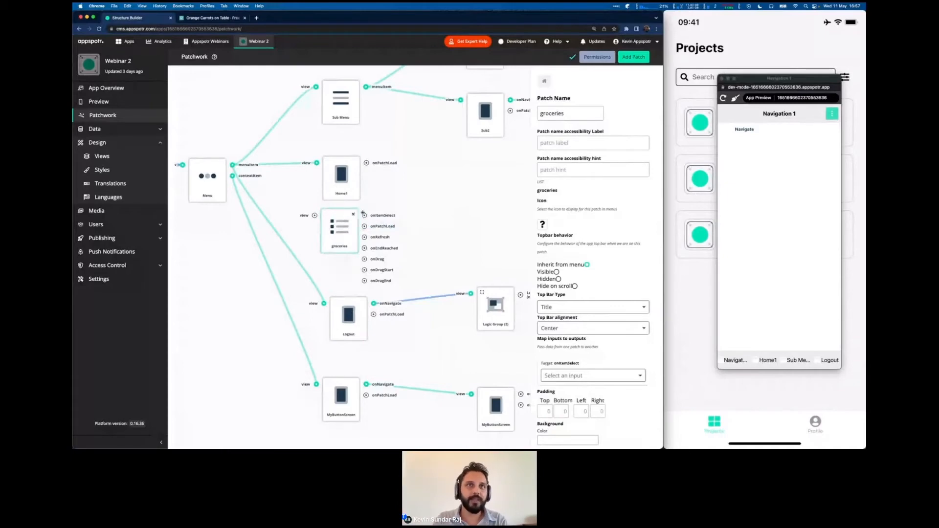
left_click_drag(364, 215, 433, 199)
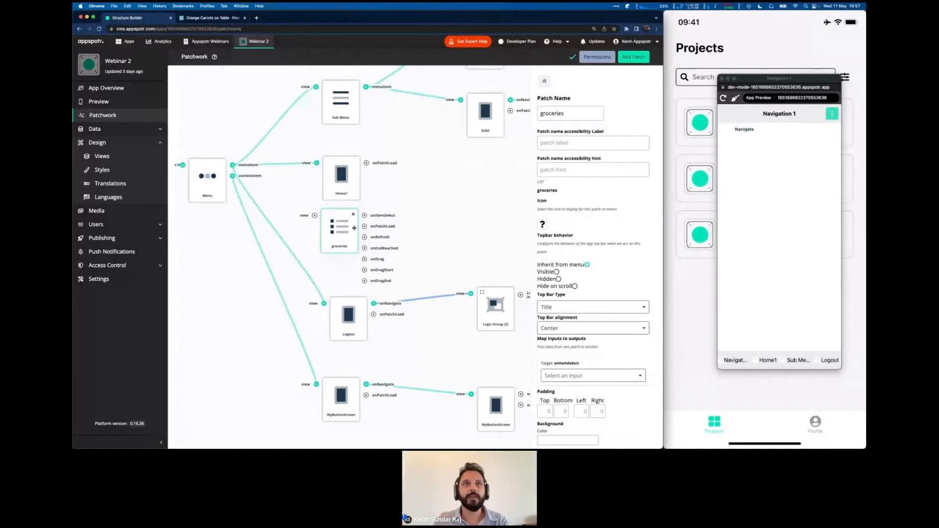
left_click_drag(332, 246, 335, 247)
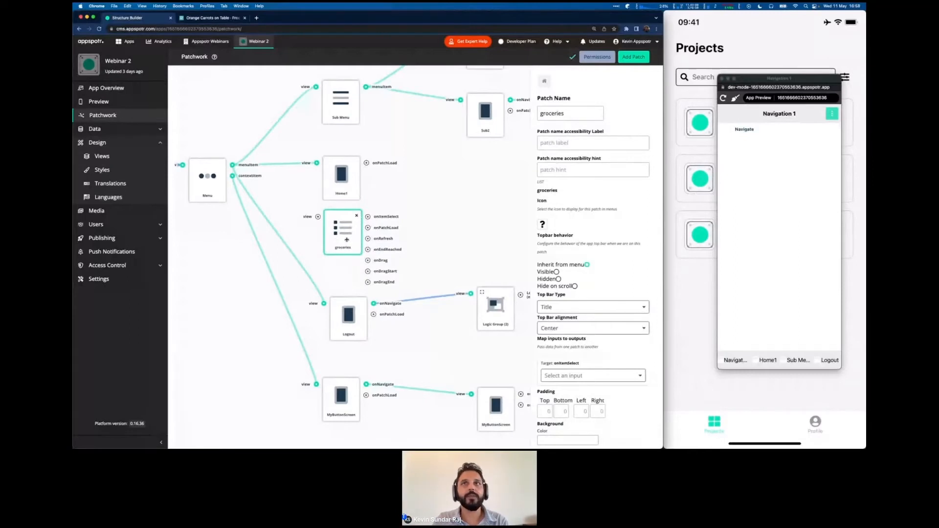
Set the groceries patch's list source to the groceries dataset.
scroll(532, 247, "down", 1)
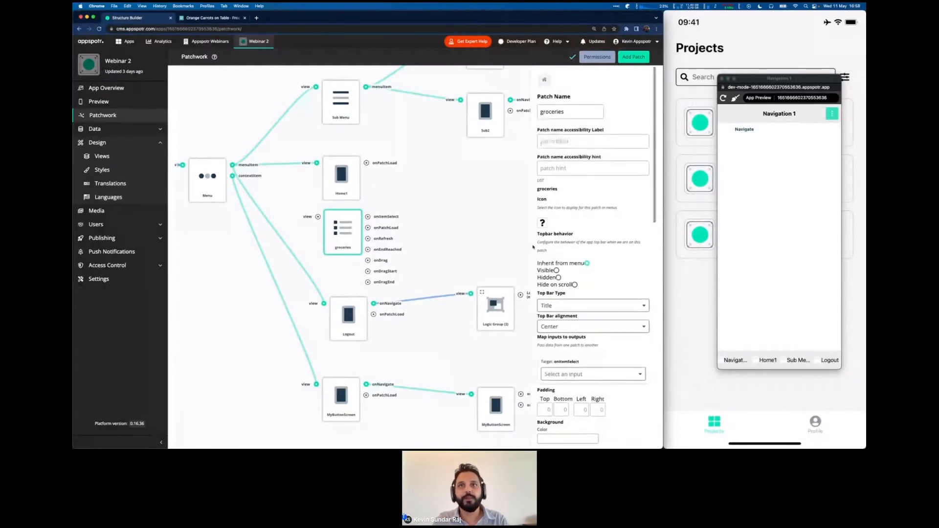
scroll(533, 247, "down", 10)
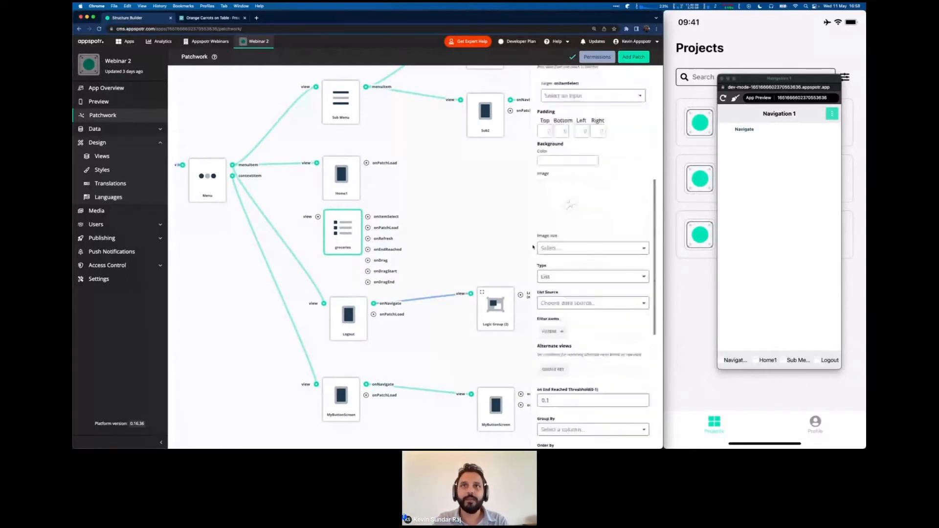
scroll(533, 247, "down", 1)
scroll(532, 247, "up", 1)
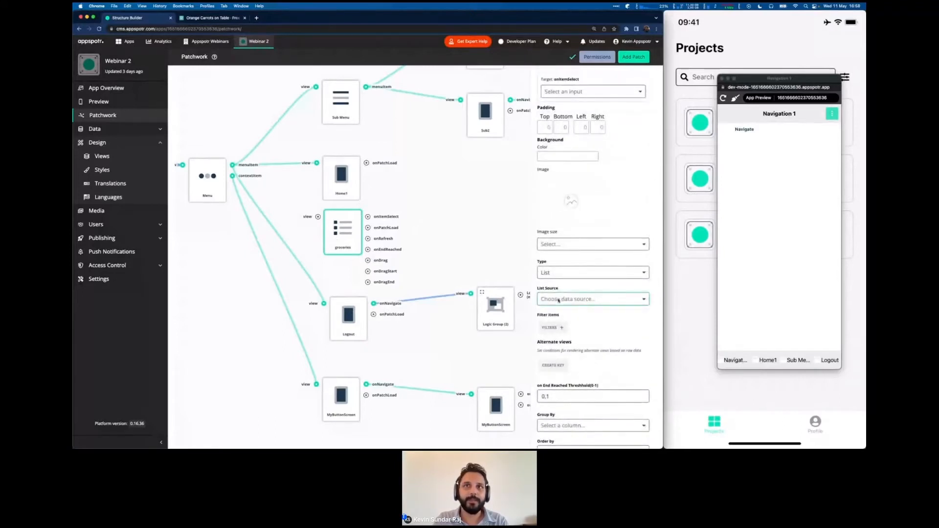
left_click(558, 299)
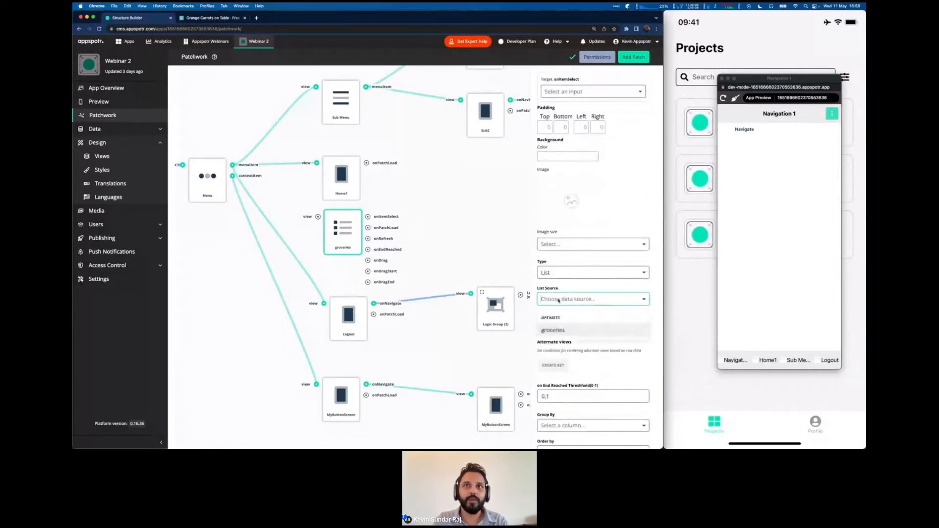
left_click(559, 331)
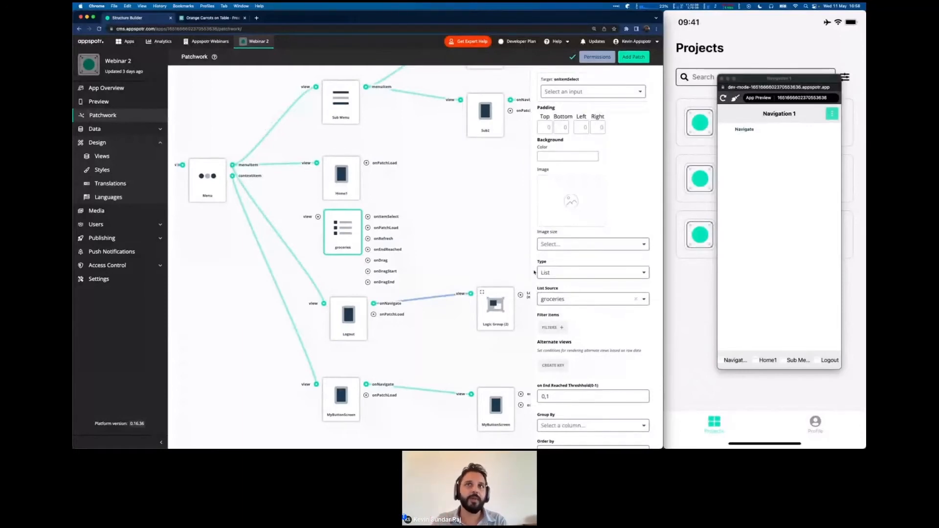
left_click(541, 299)
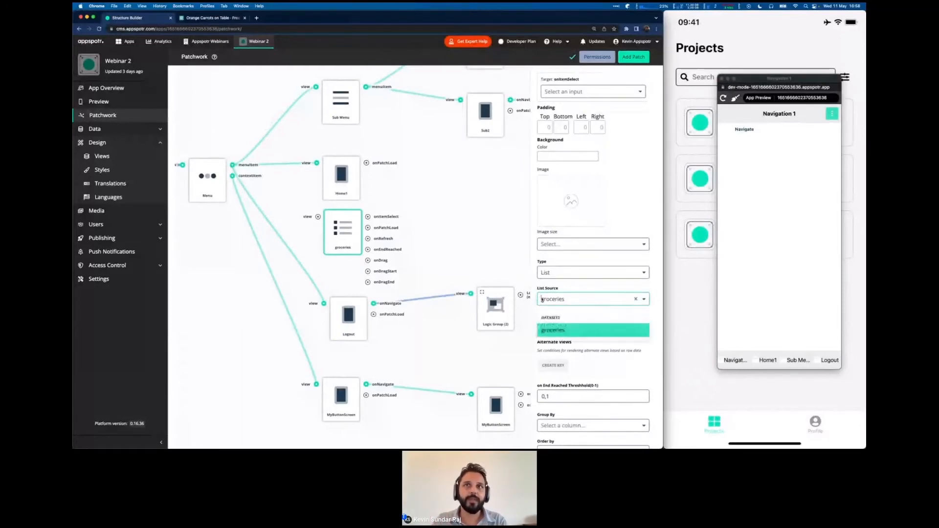
left_click(530, 296)
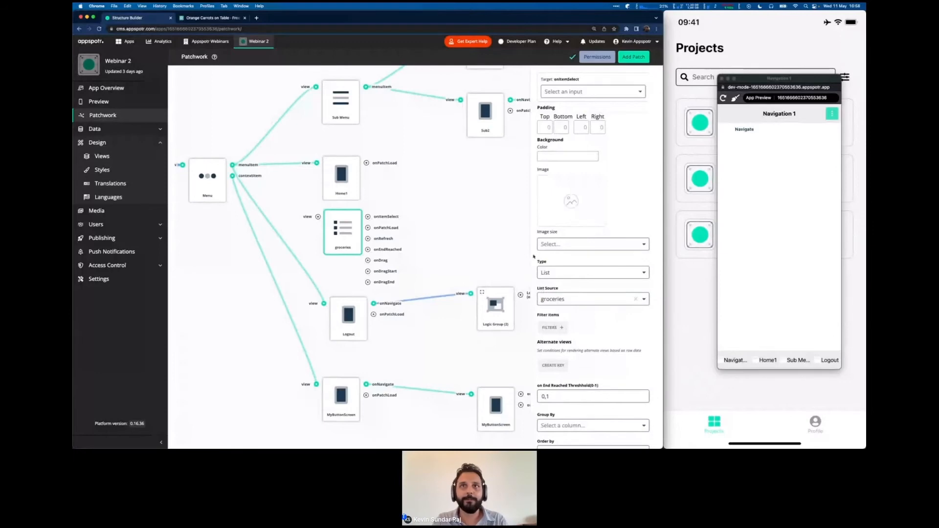
Rename the groceries list patch as Groceries with a capital G.
scroll(535, 252, "up", 1)
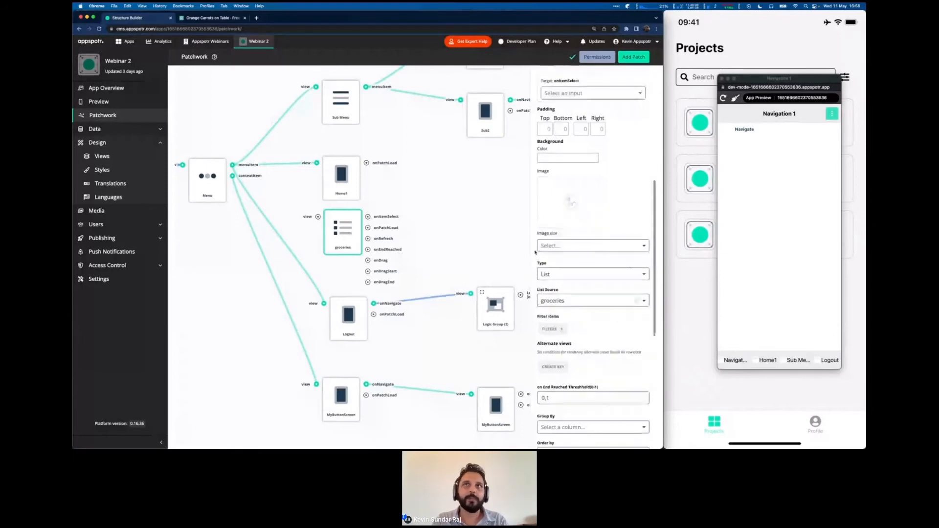
scroll(535, 252, "up", 4)
scroll(535, 253, "up", 2)
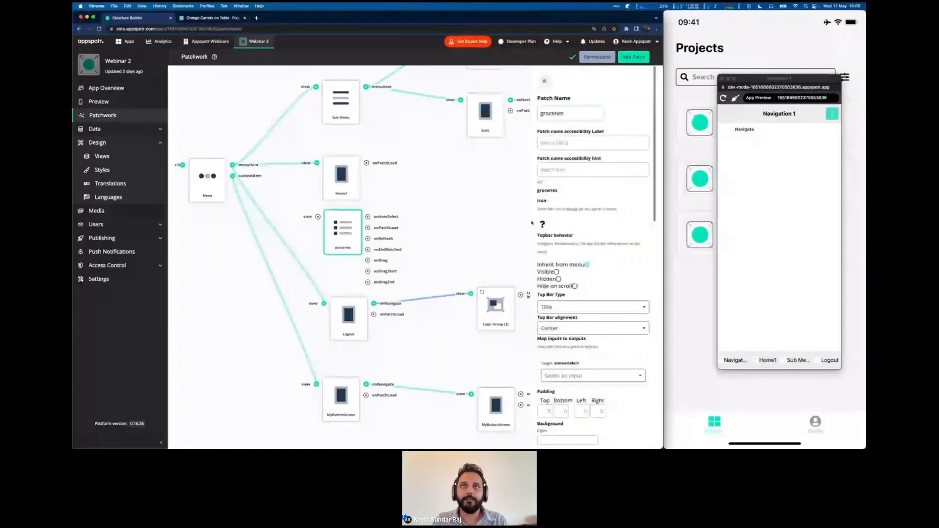
left_click(543, 114)
key("BackSpace")
type("G")
left_click(419, 223)
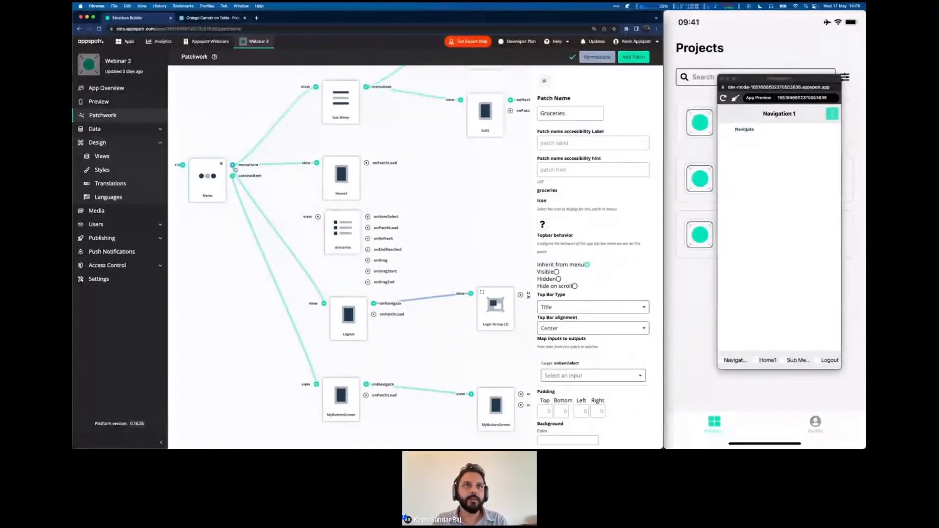
Link the Menu patch's menuItem output to the Groceries patch's view input and place Groceries first in the Main Menu order.
left_click_drag(233, 167, 317, 217)
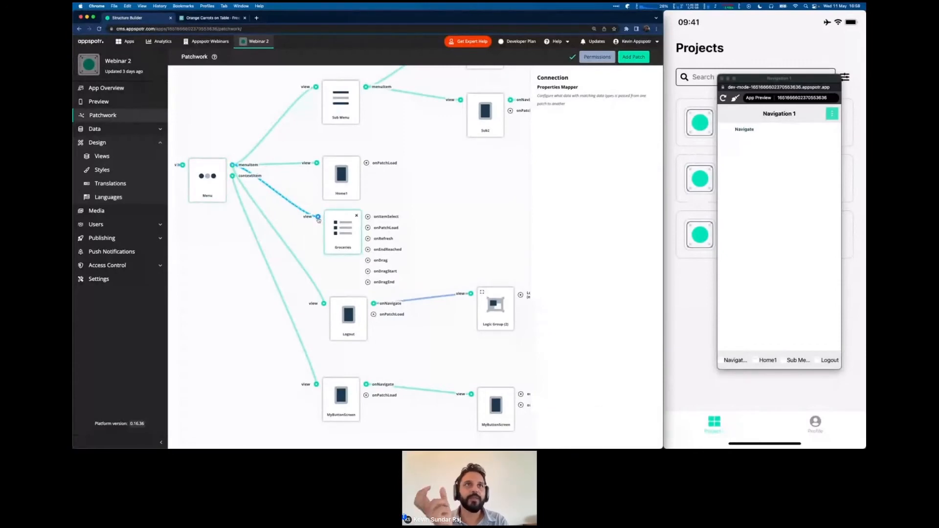
left_click(214, 188)
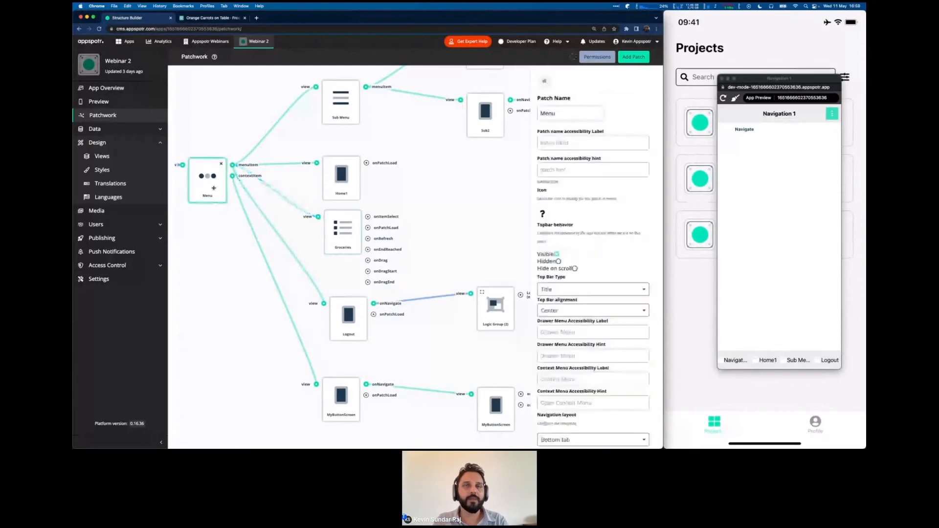
scroll(540, 207, "down", 10)
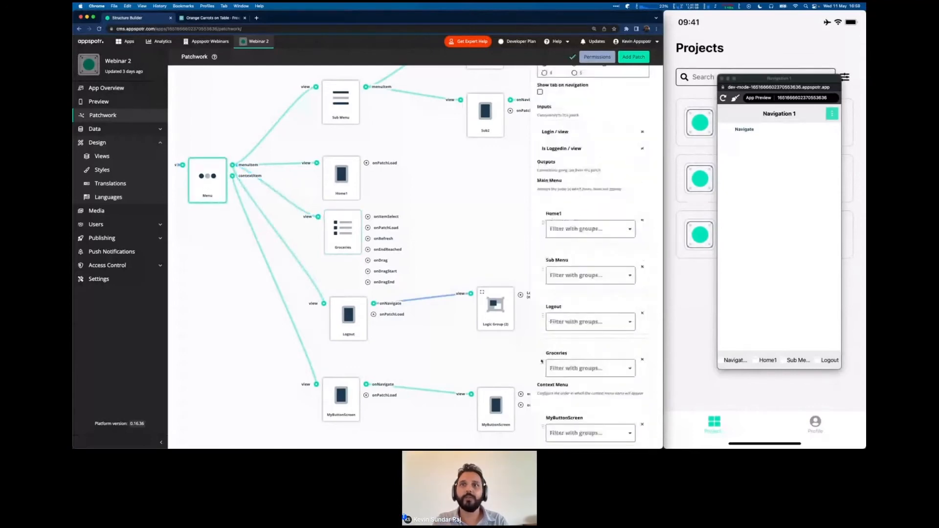
left_click_drag(541, 362, 544, 217)
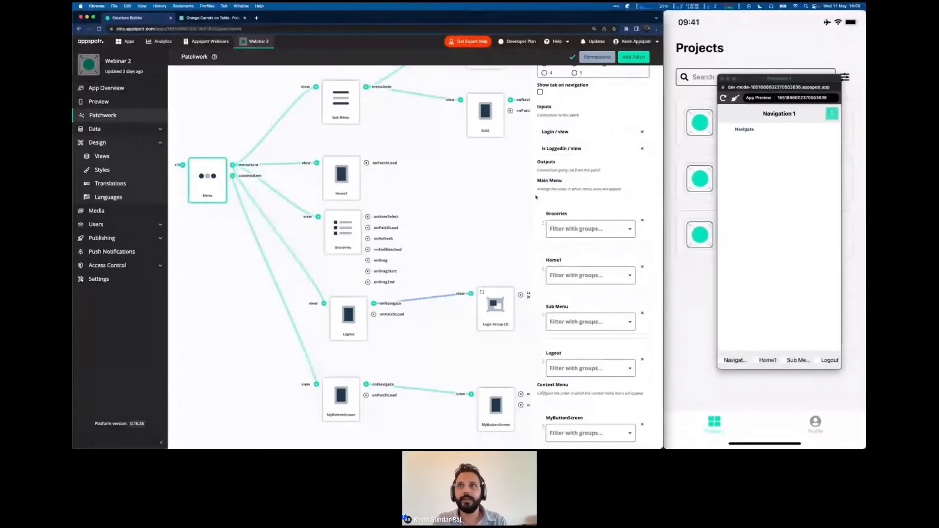
Set the Menu patch's navigation layout to Drawer.
scroll(536, 197, "up", 3)
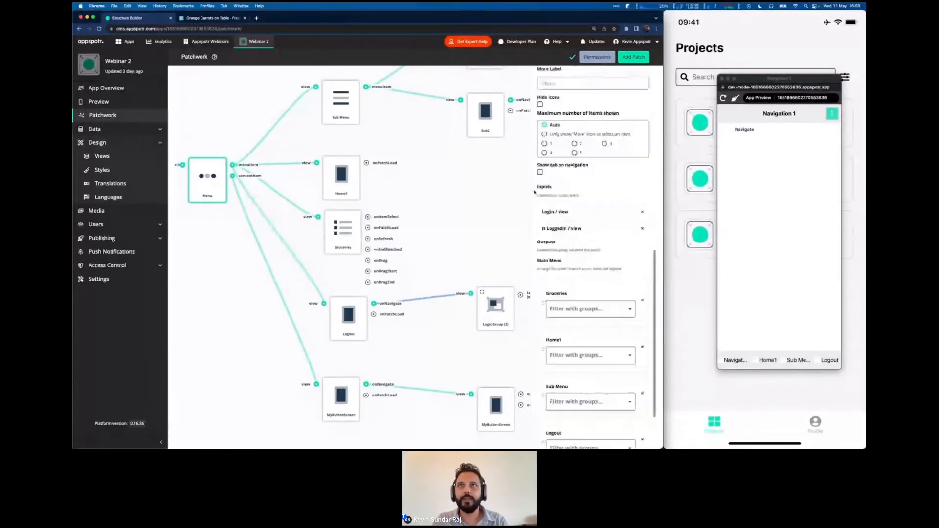
scroll(535, 192, "up", 5)
scroll(534, 192, "up", 1)
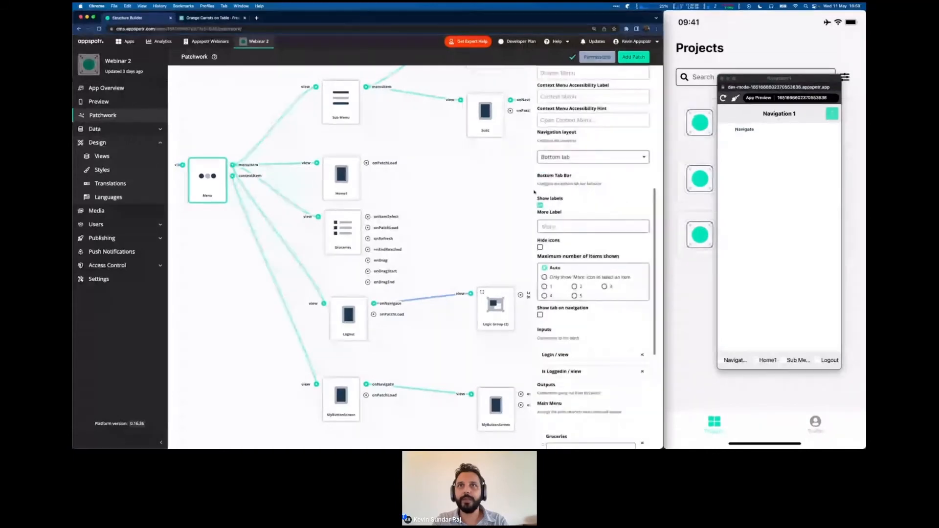
scroll(535, 192, "up", 1)
left_click(545, 193)
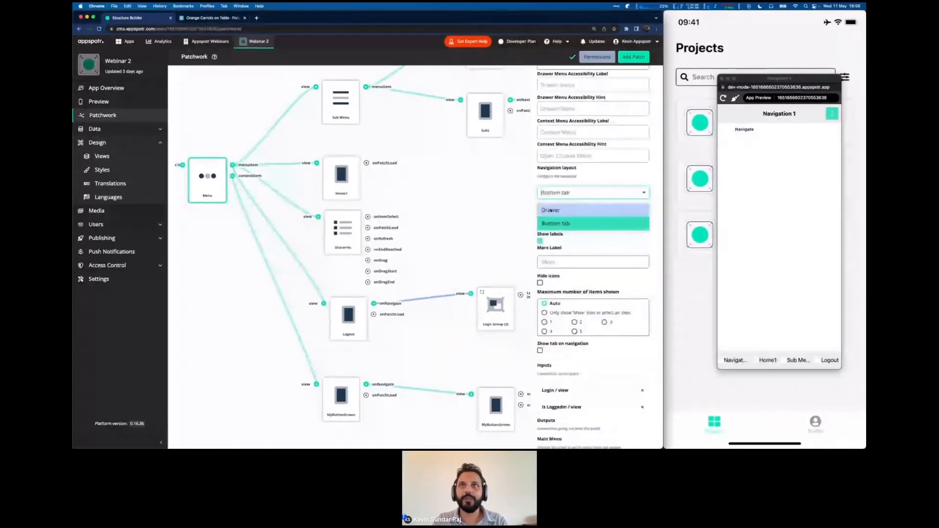
left_click(550, 210)
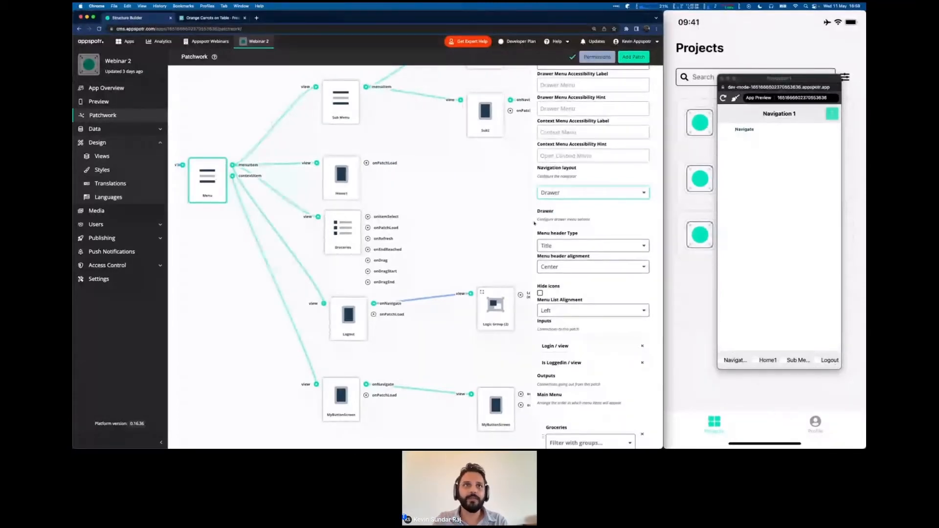
scroll(534, 224, "up", 3)
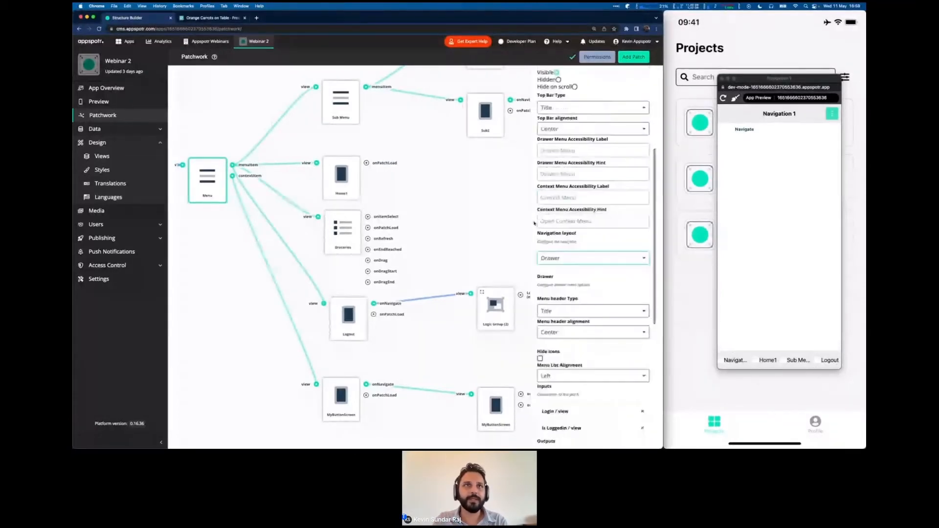
Select the Groceries patch and set its list source to the groceries dataset again.
left_click(335, 235)
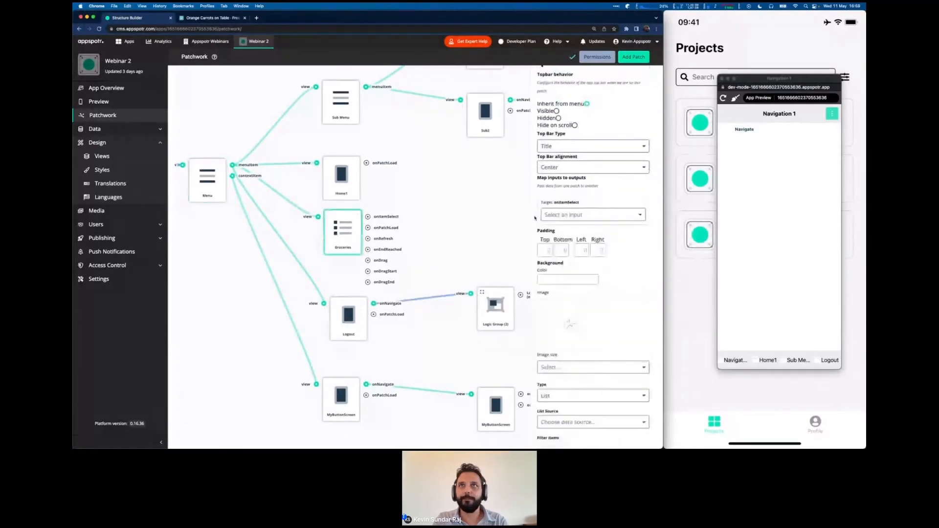
scroll(535, 218, "up", 5)
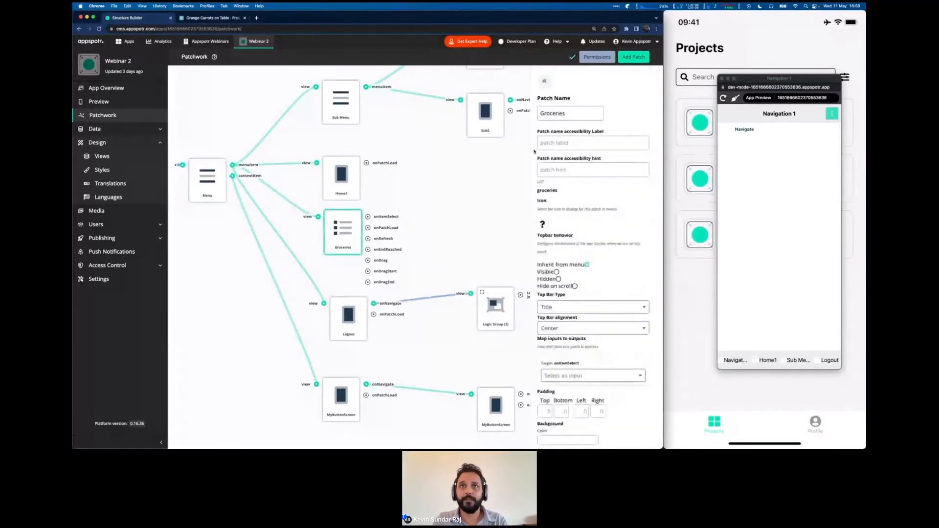
scroll(534, 152, "down", 10)
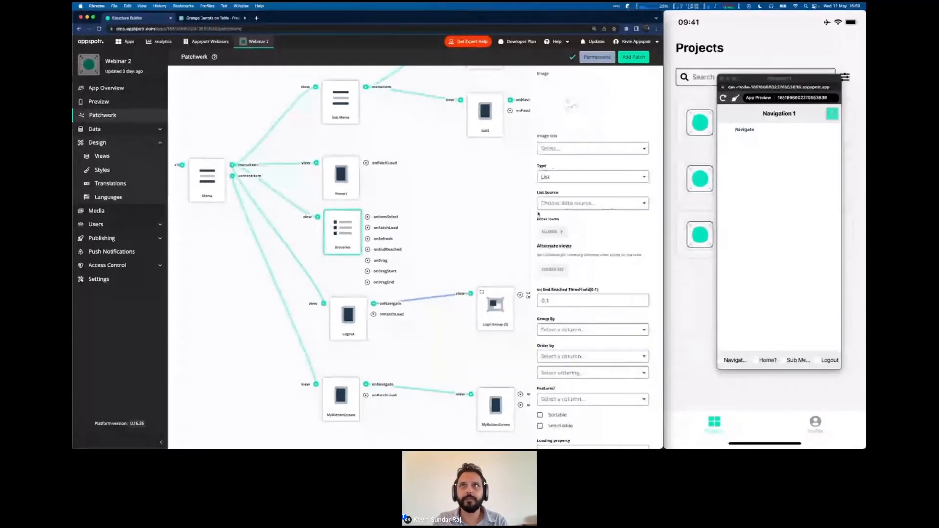
left_click(555, 204)
left_click(553, 234)
scroll(538, 204, "up", 1)
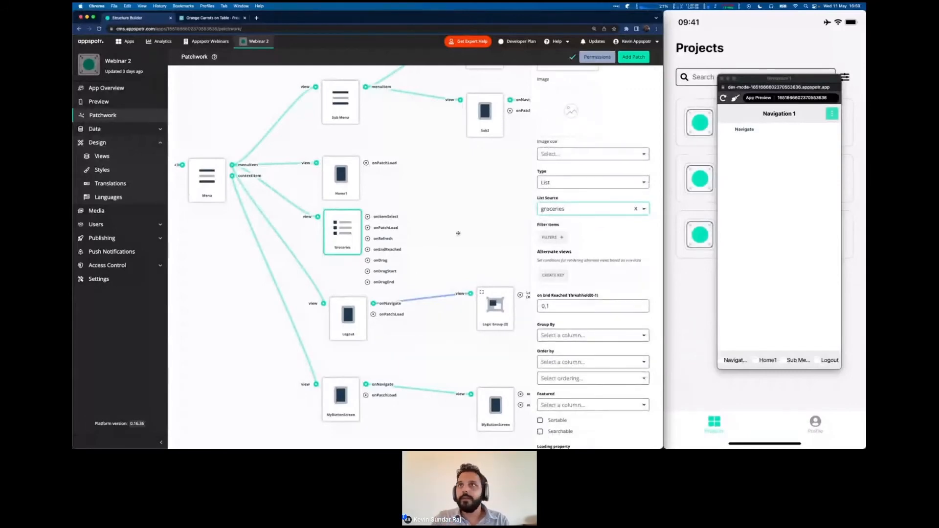
Examine the Groceries list in the app preview alongside the Groceries patch's list source and display settings.
left_click(742, 231)
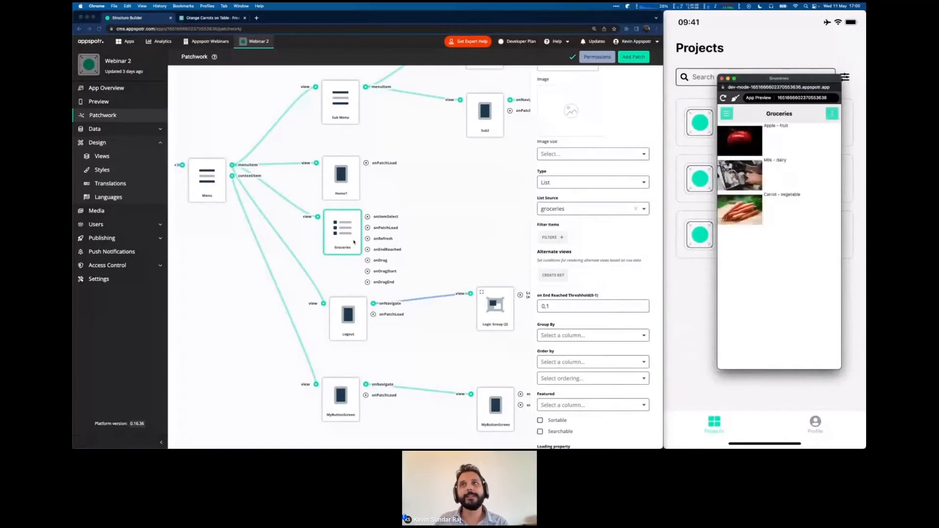
left_click(456, 243)
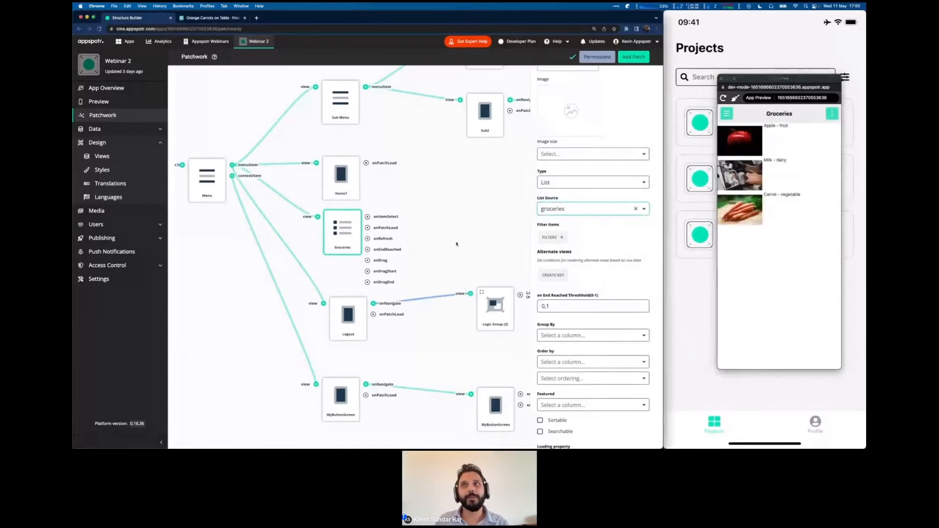
left_click(733, 259)
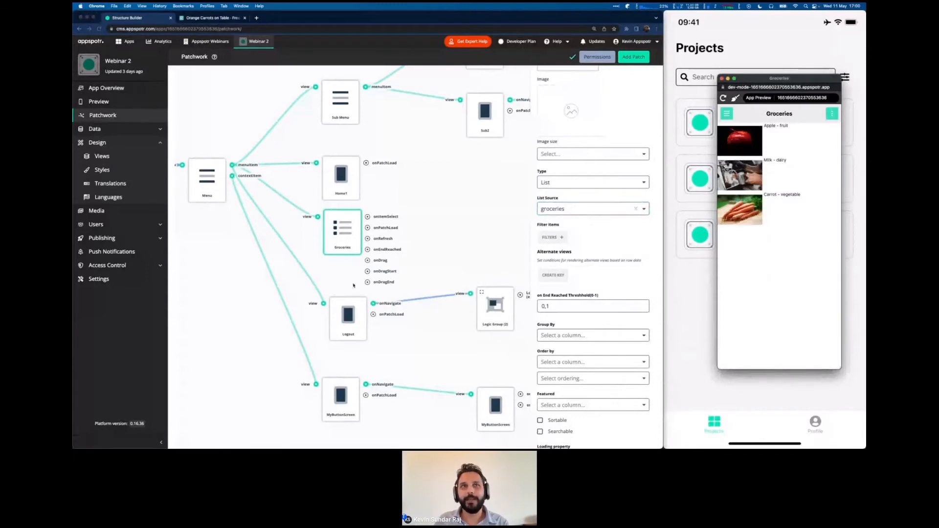
left_click(343, 223)
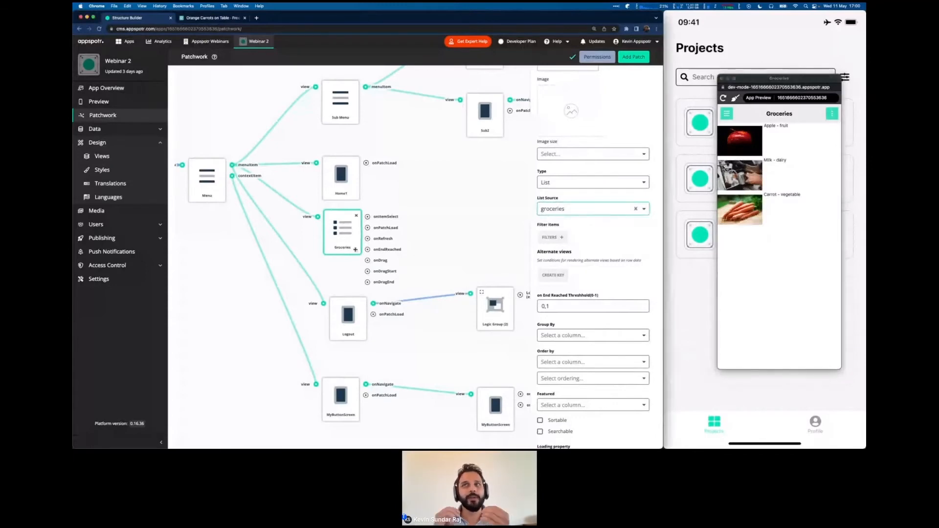
left_click(728, 227)
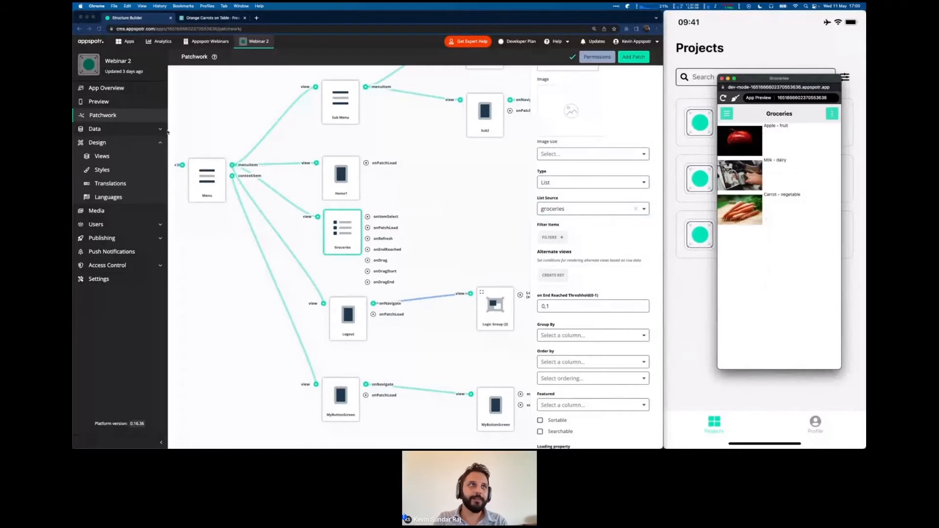
left_click(117, 133)
left_click(115, 132)
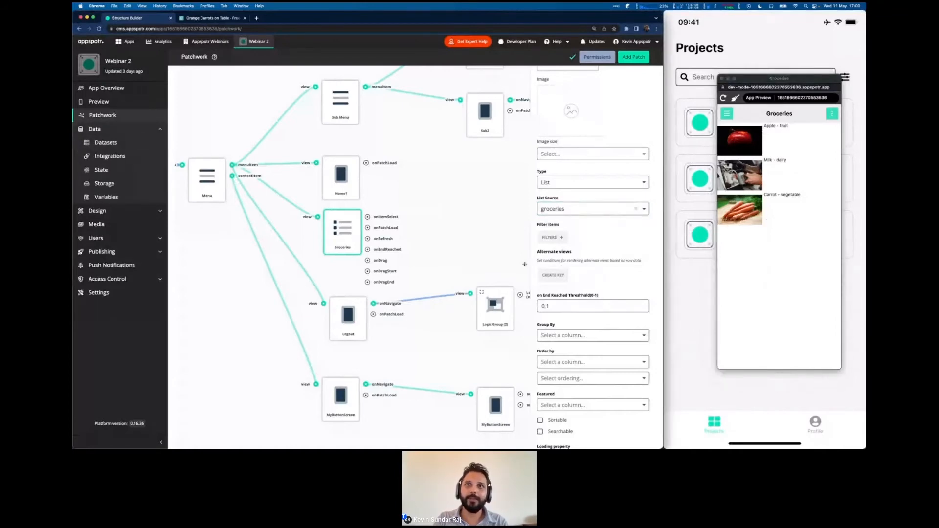
scroll(559, 282, "down", 2)
scroll(559, 282, "down", 1)
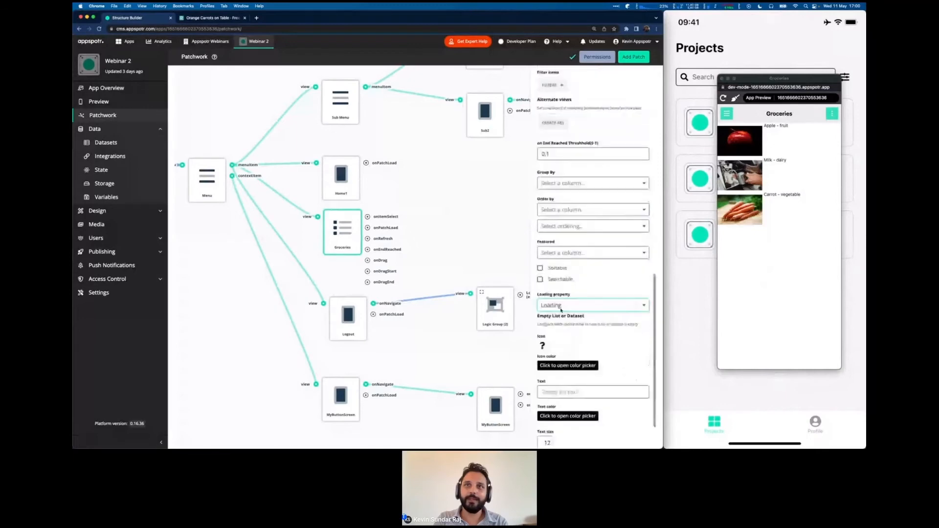
scroll(560, 234, "up", 3)
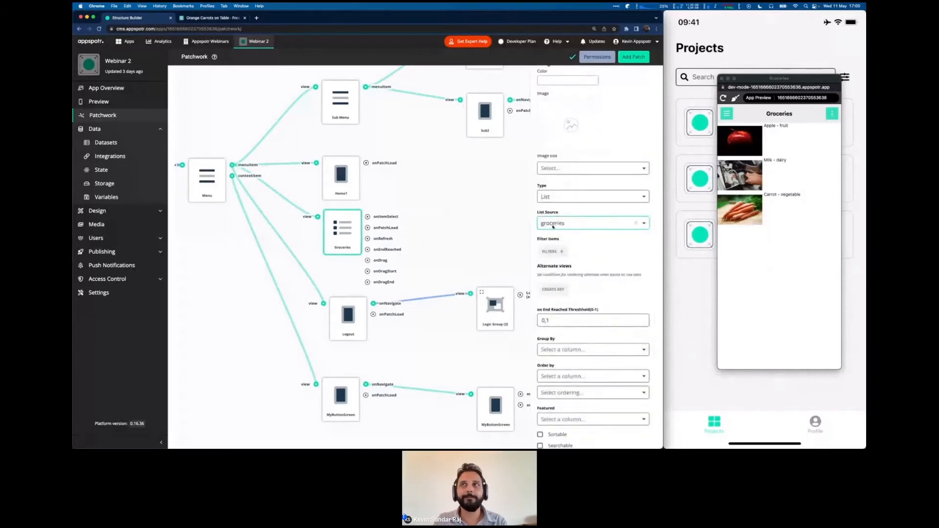
left_click(756, 224)
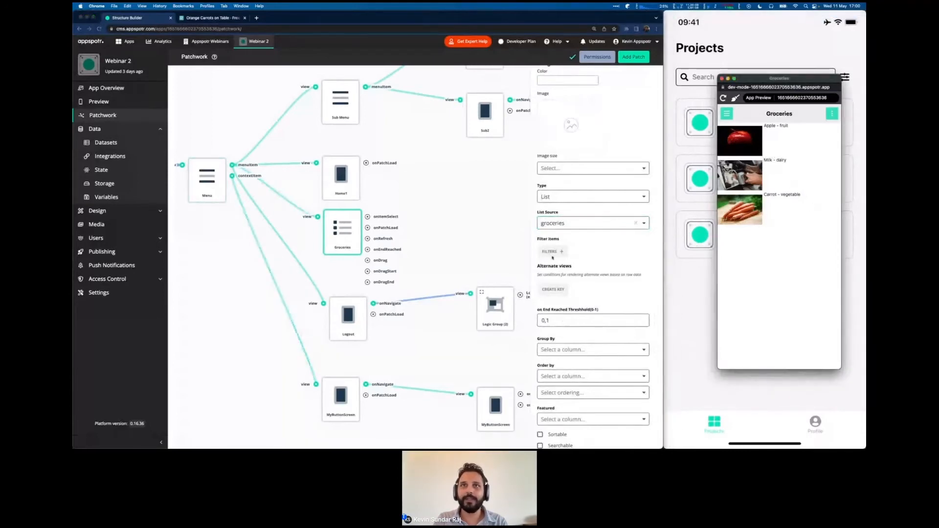
Open the groceries view in the view builder to review its image and text layout.
left_click(124, 213)
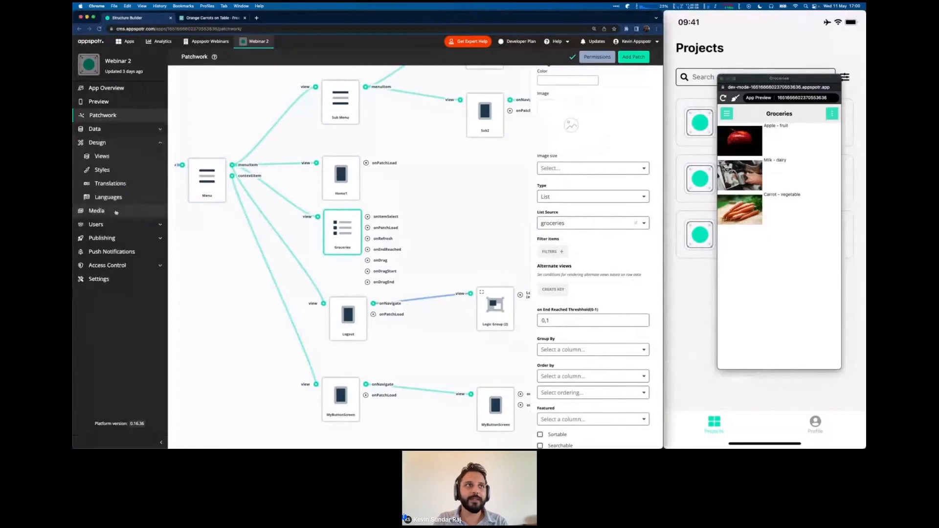
left_click(110, 160)
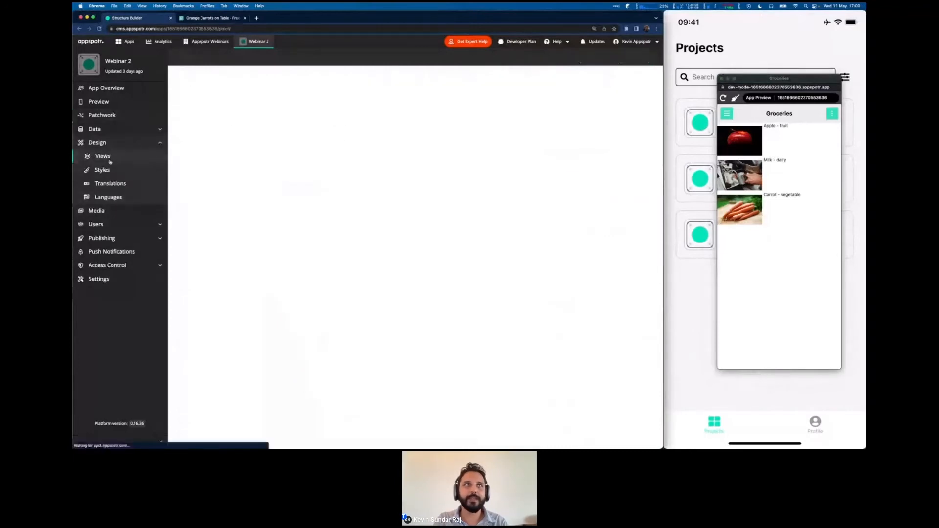
left_click(245, 161)
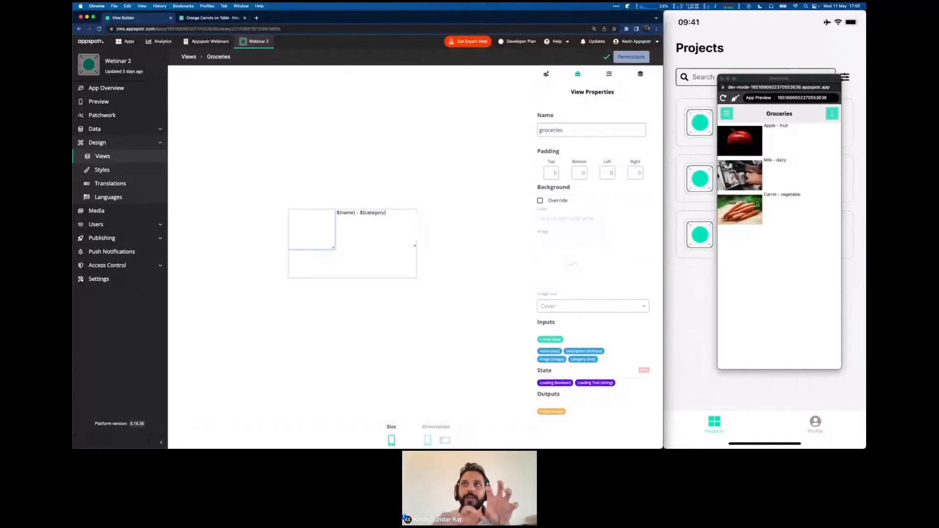
Rename the Apple item in the groceries dataset to Apples, save it and refresh the list in the app preview.
left_click(110, 130)
left_click(112, 143)
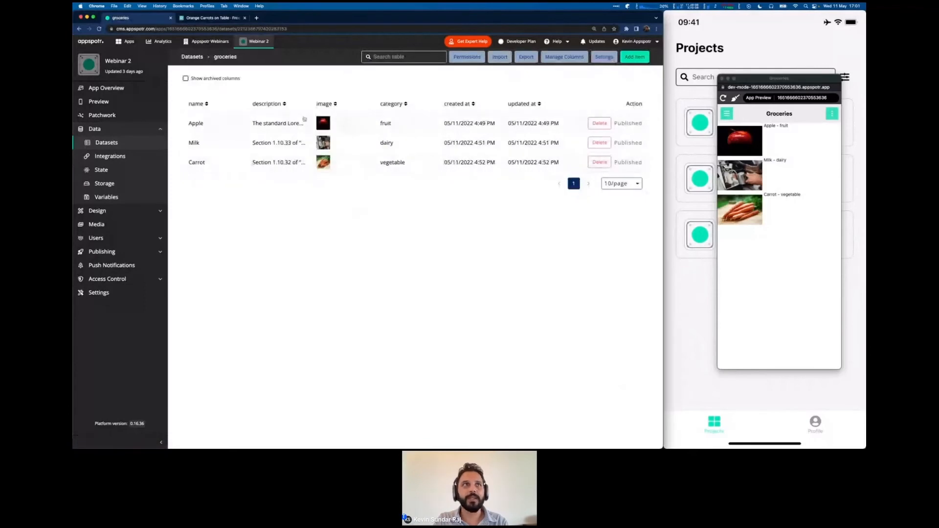
left_click(227, 130)
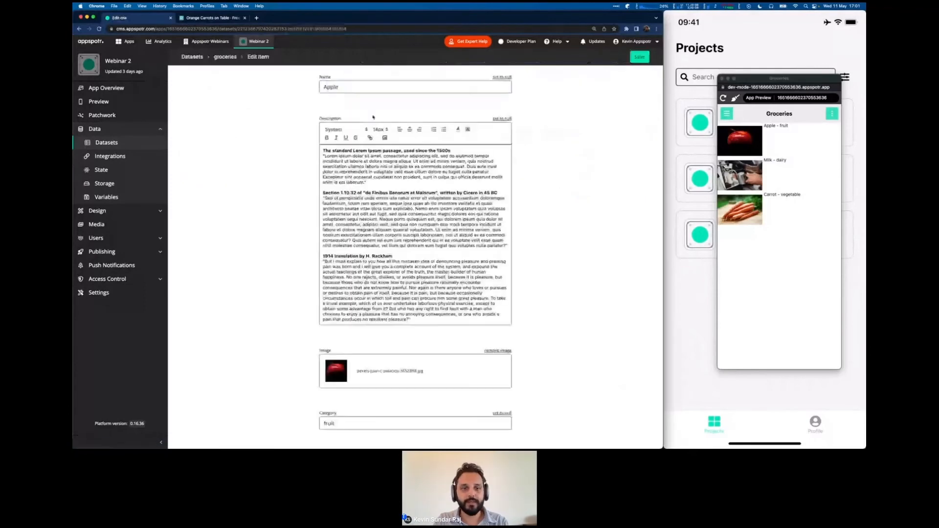
type("s")
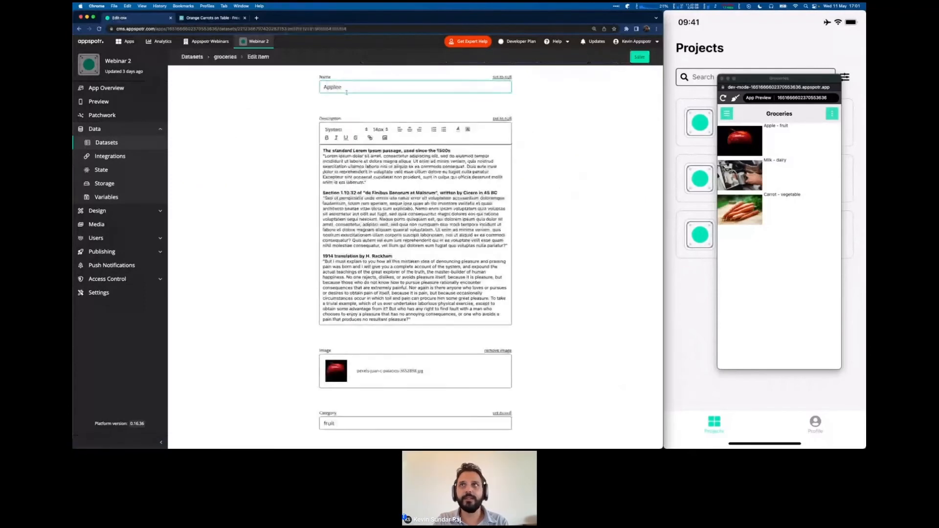
left_click(634, 58)
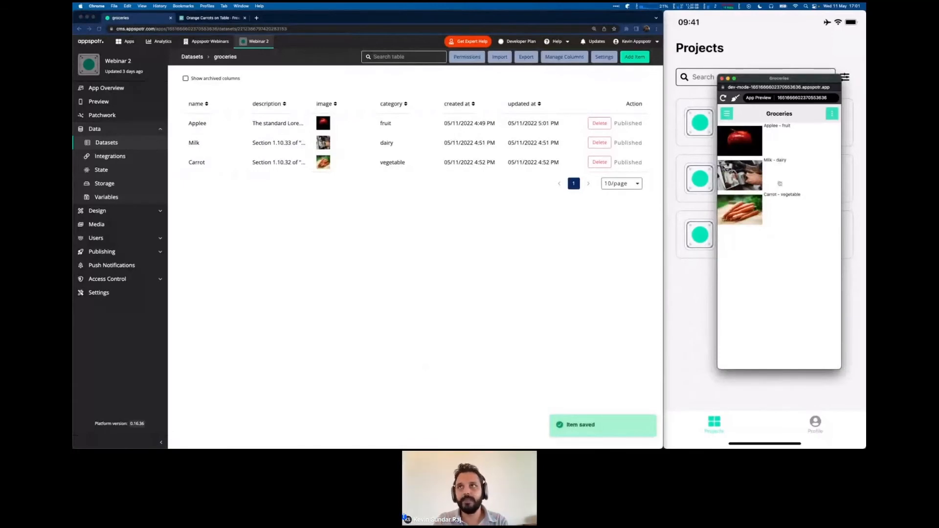
left_click_drag(779, 184, 791, 275)
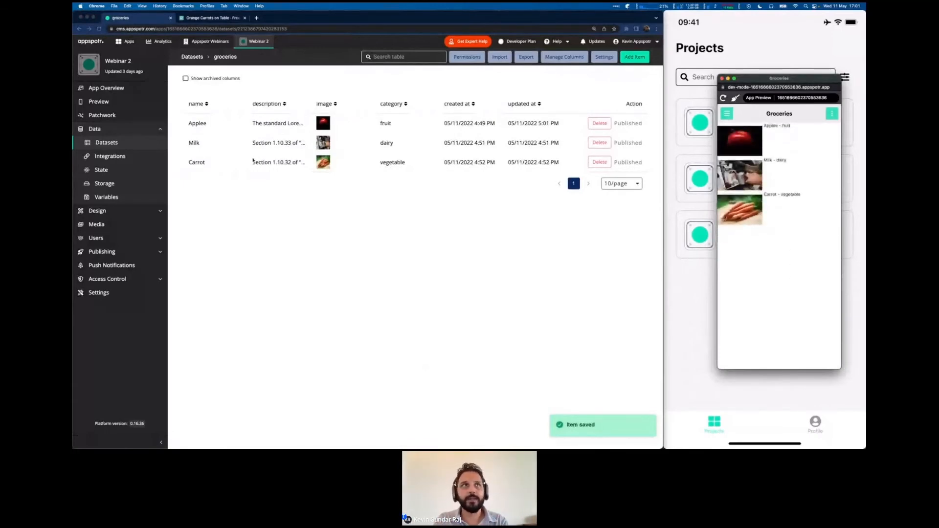
Restore the first grocery item's name to Apple, save it and refresh the preview list again.
left_click(221, 126)
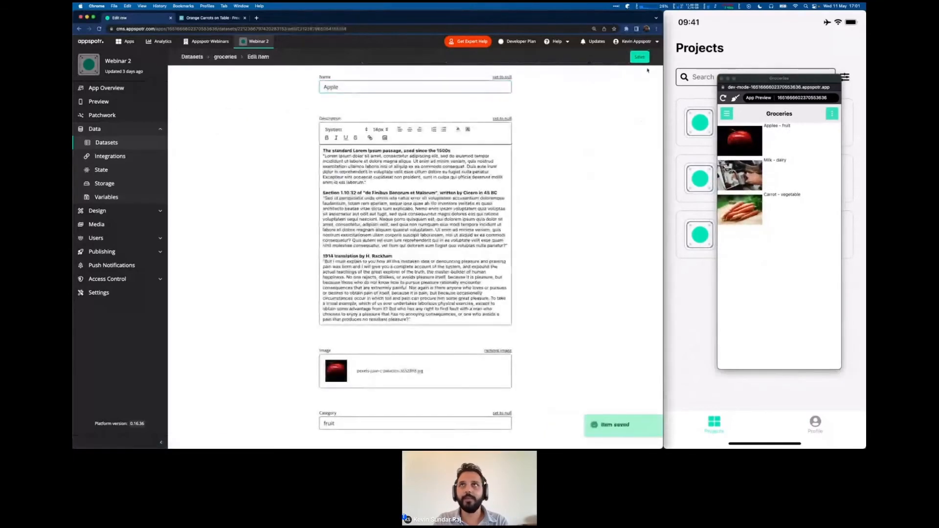
left_click_drag(763, 247, 793, 380)
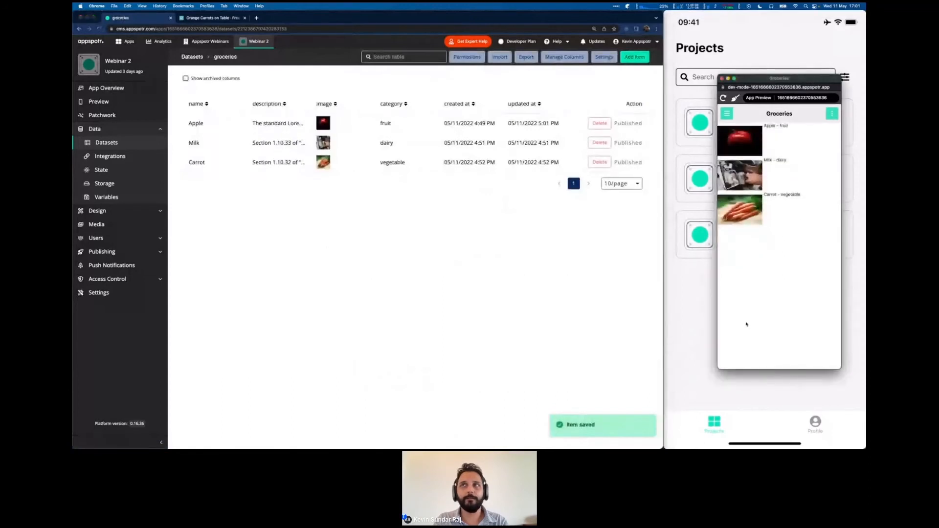
Examine the Groceries patch's output events in the Patchwork, such as onItemSelect and onRefresh, against the planned build steps.
left_click(327, 264)
left_click(102, 115)
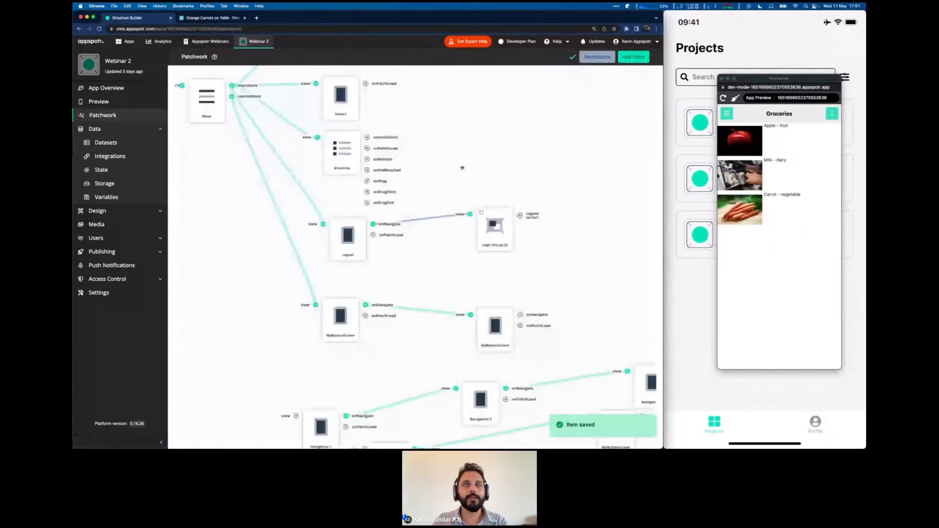
left_click_drag(473, 155, 493, 261)
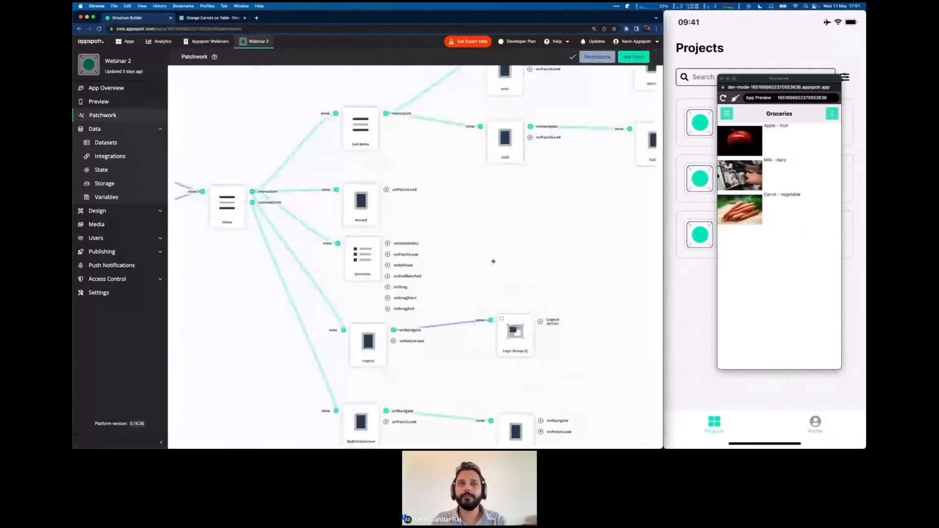
left_click(735, 270)
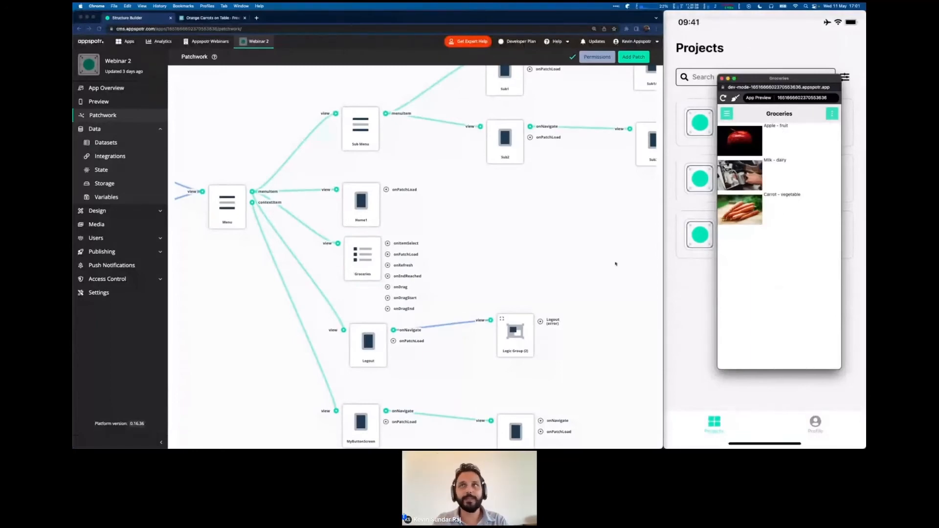
left_click(550, 265)
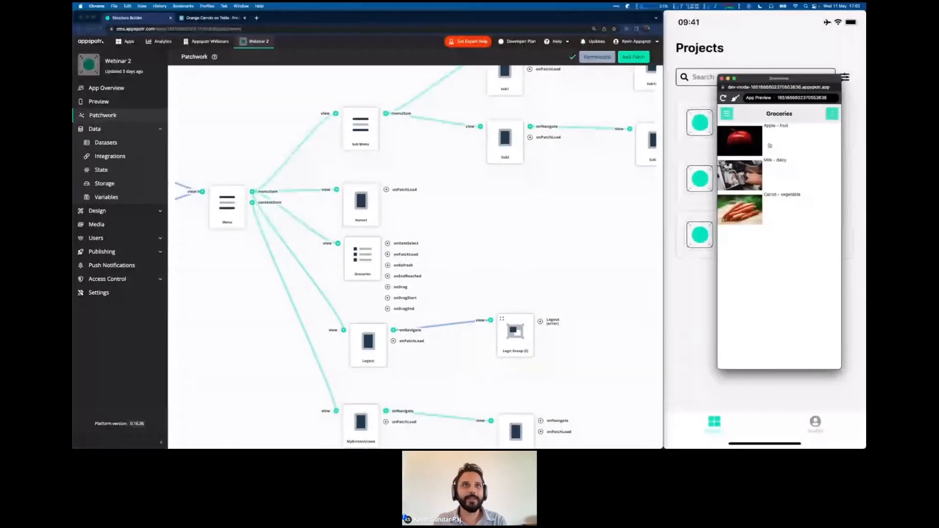
key("ctrl+Left")
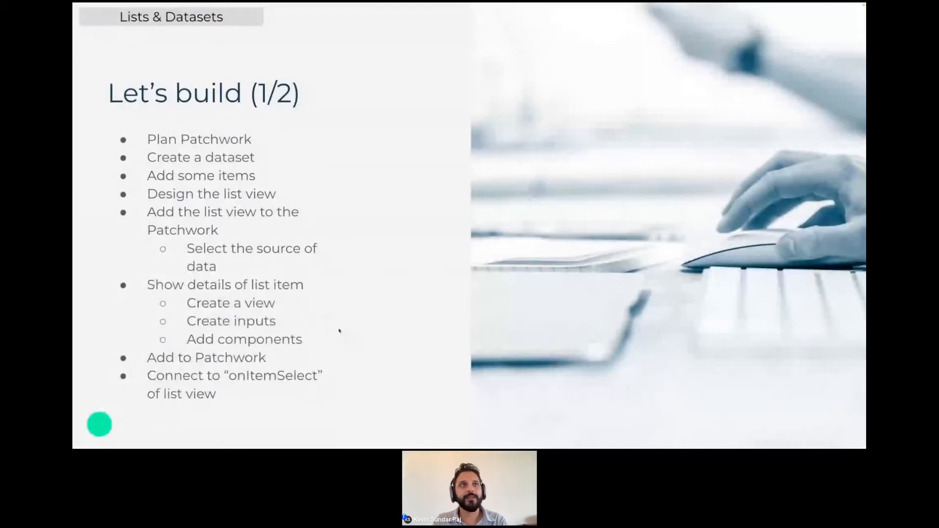
key("ctrl+Right")
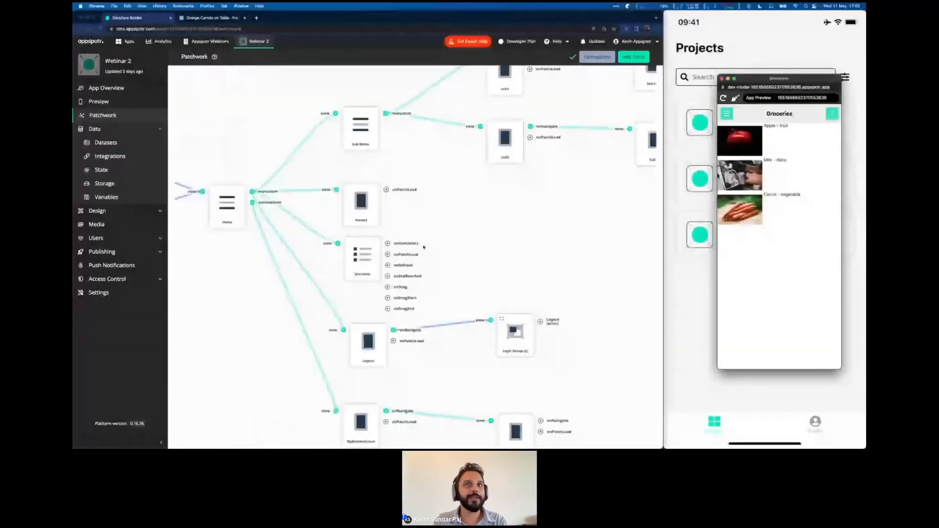
left_click_drag(387, 243, 471, 225)
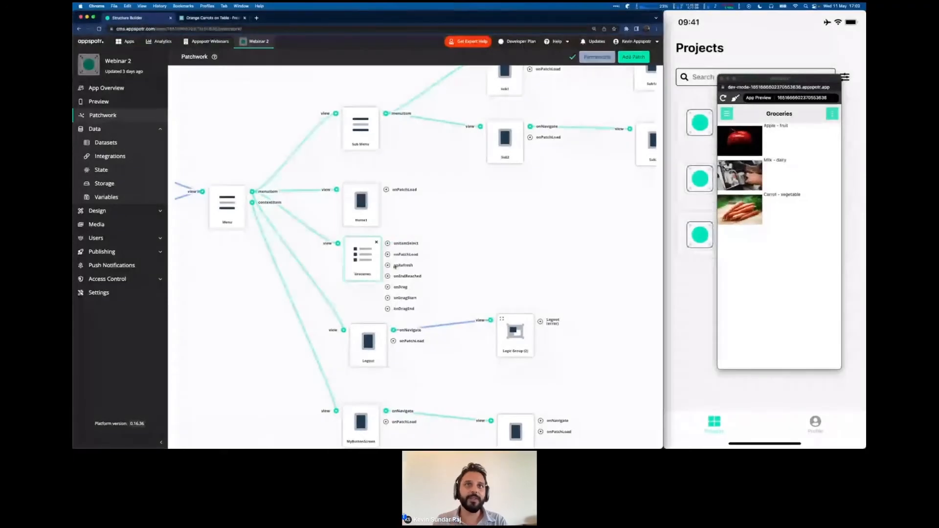
left_click_drag(388, 265, 434, 265)
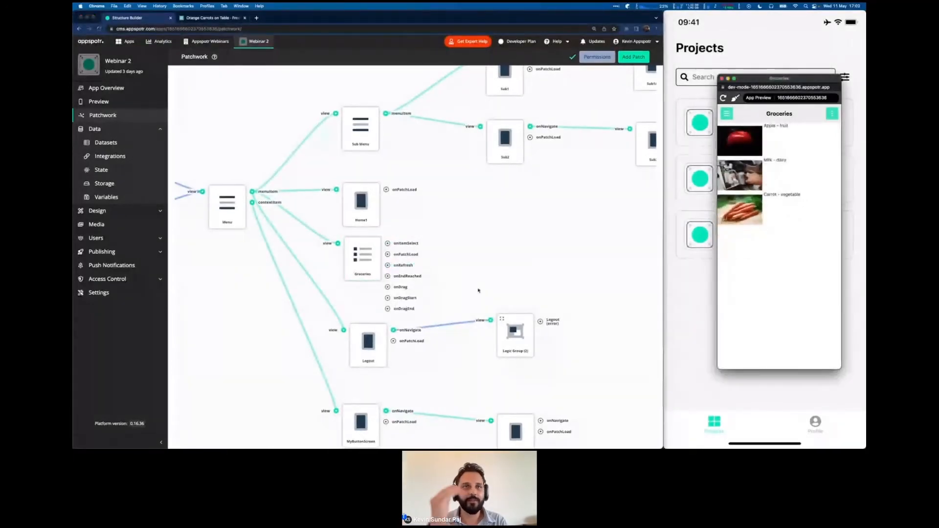
Create a new view of type view named Grocery Item Details.
left_click(107, 213)
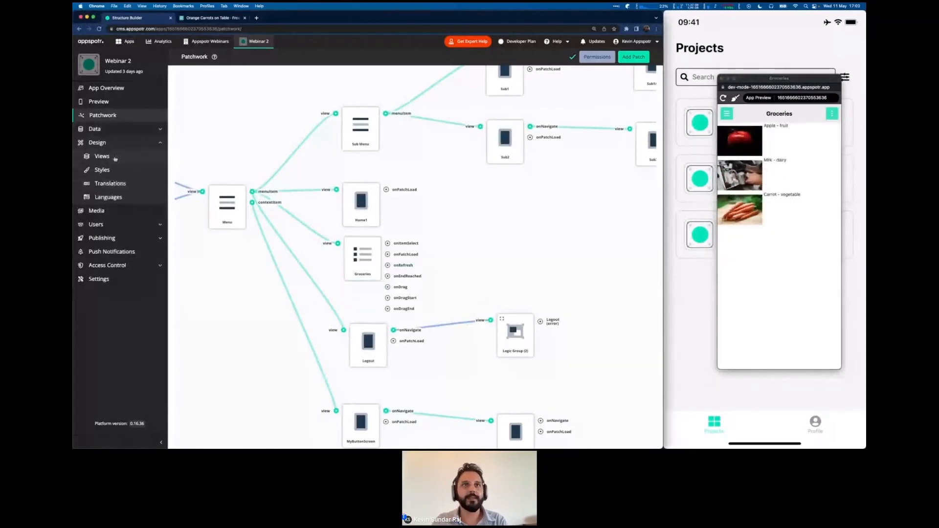
left_click(115, 157)
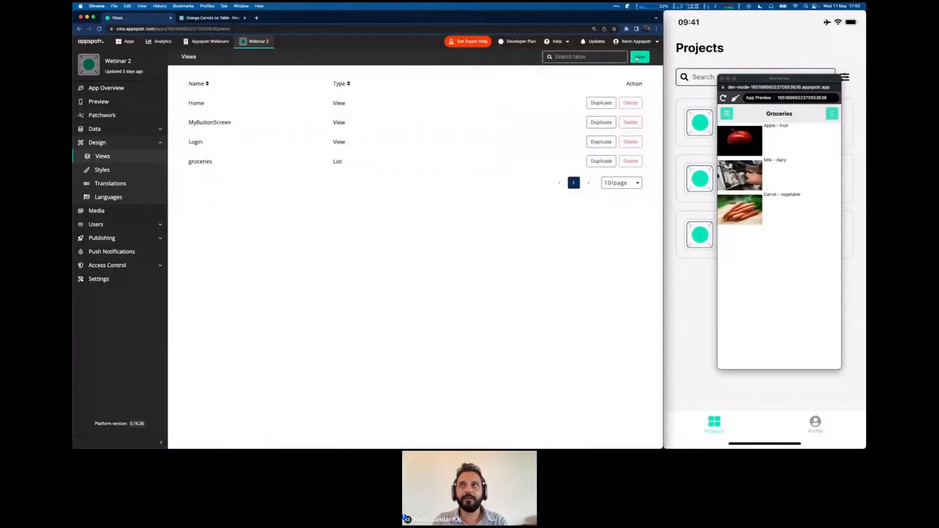
left_click(639, 57)
type("Gr")
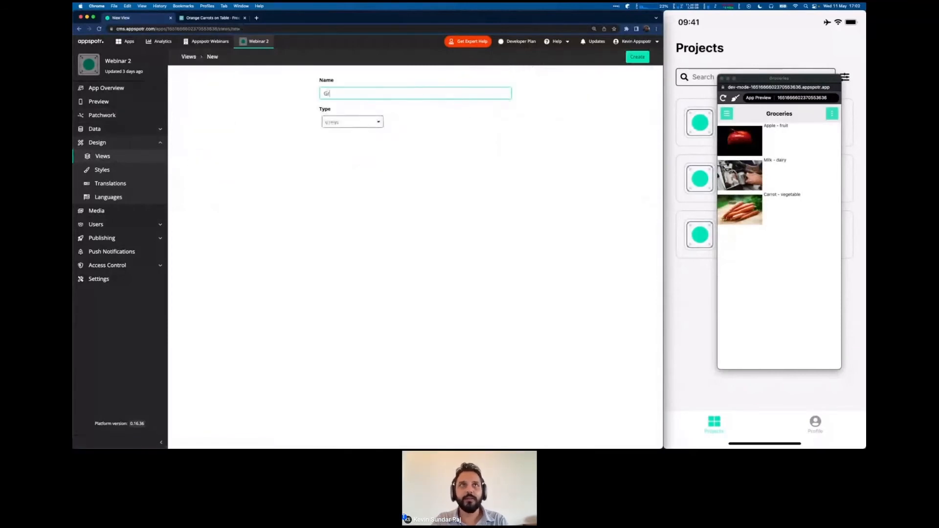
type("ocieery Item Details")
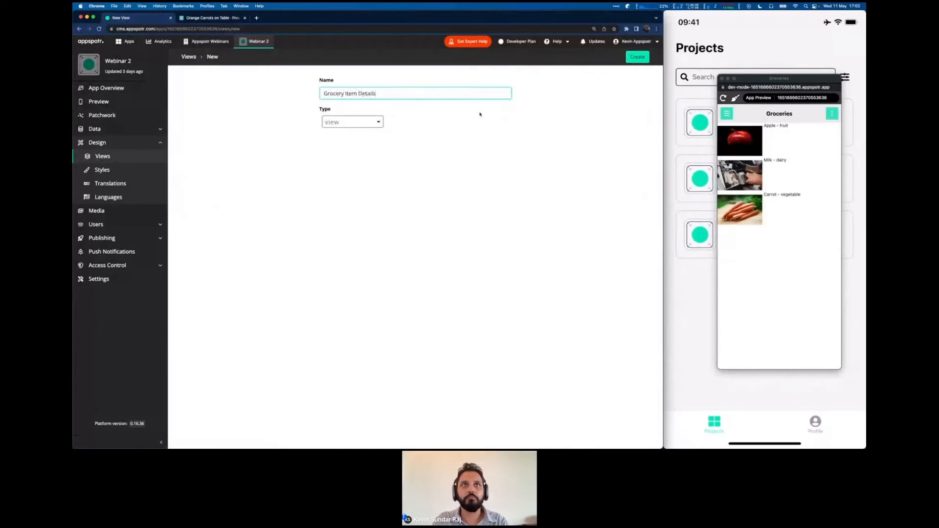
left_click(637, 57)
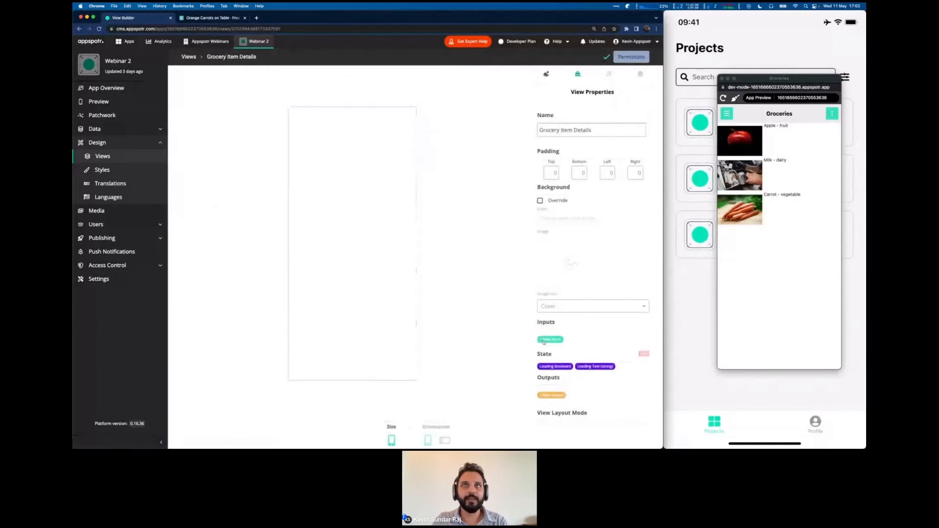
left_click(543, 341)
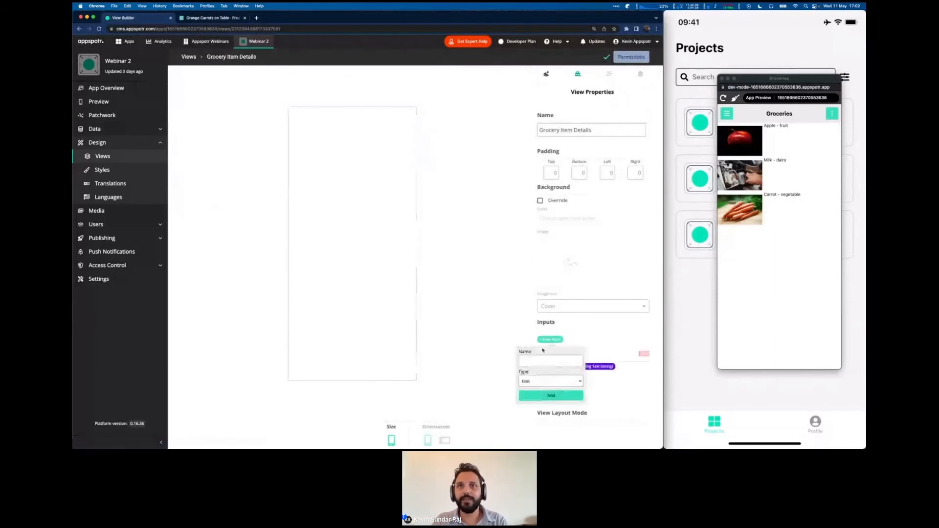
left_click(533, 327)
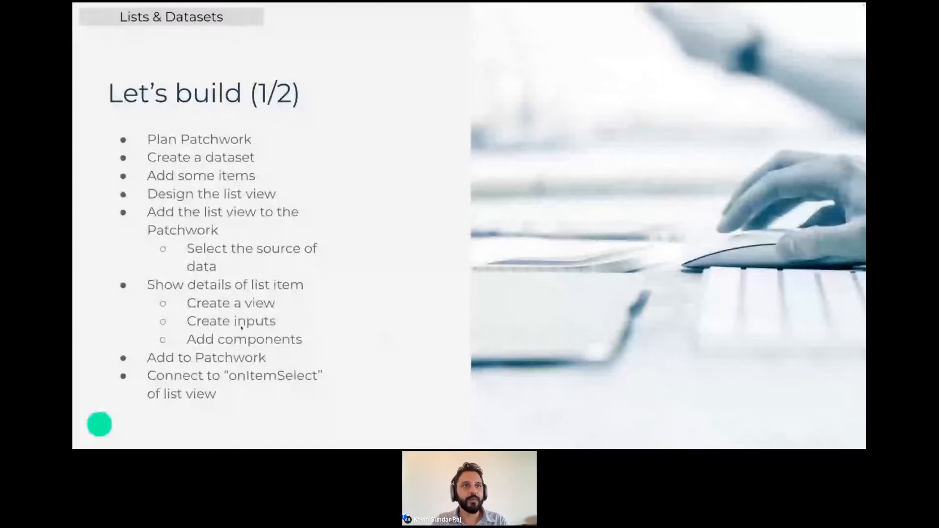
key("ctrl+Left")
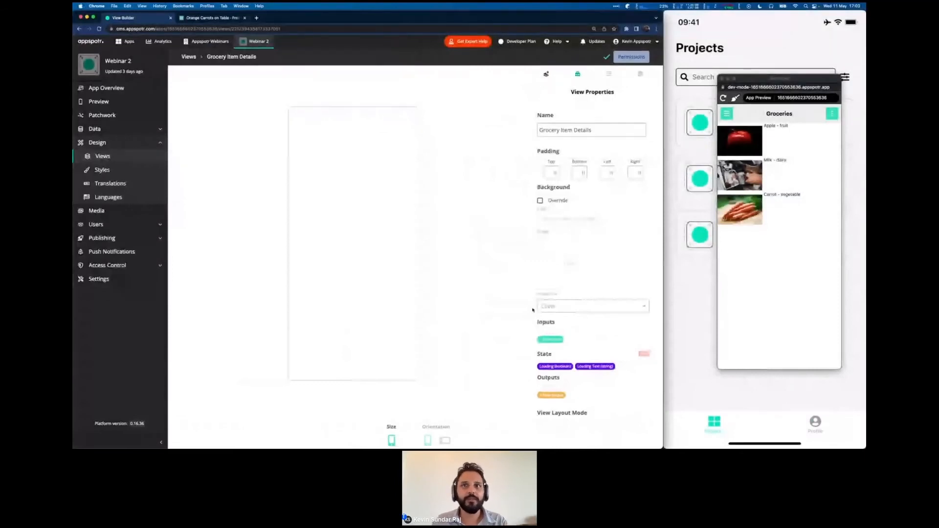
Add two text inputs named itemName and description to the Grocery Item Details view.
left_click(550, 339)
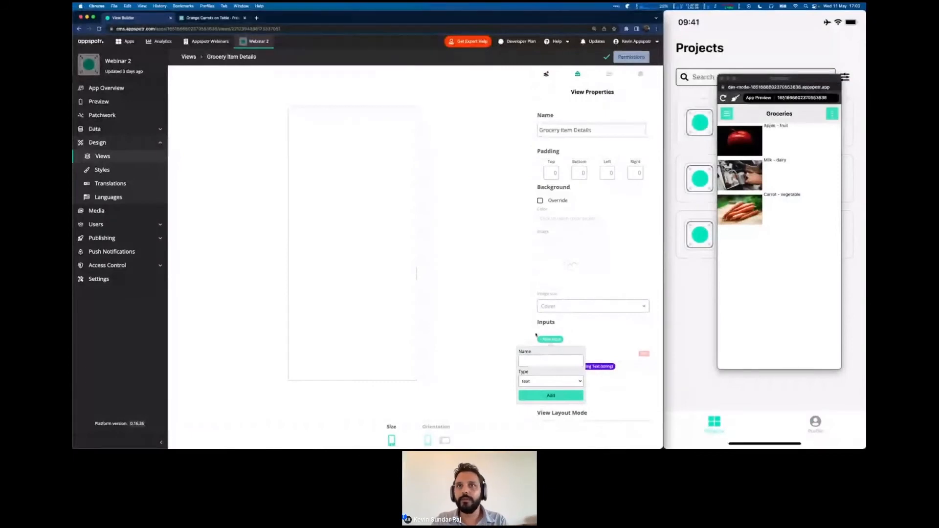
type("itemName")
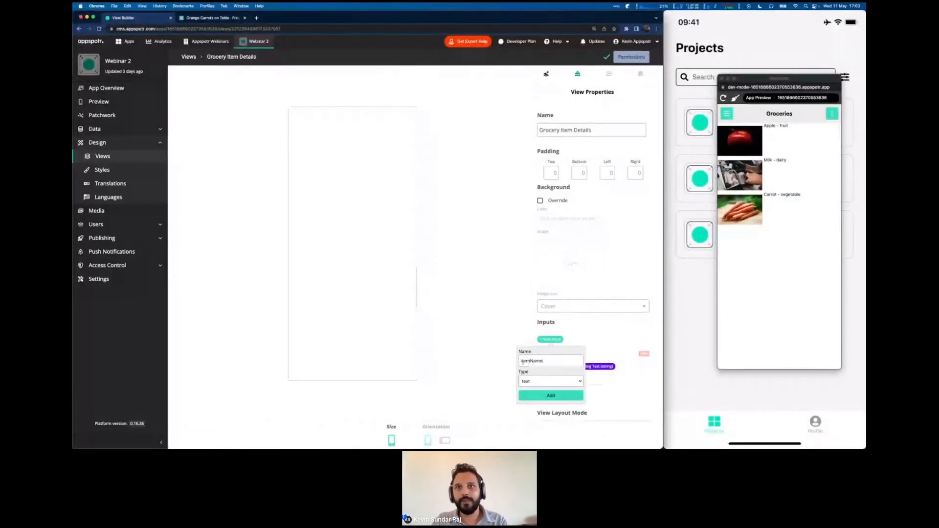
left_click(550, 395)
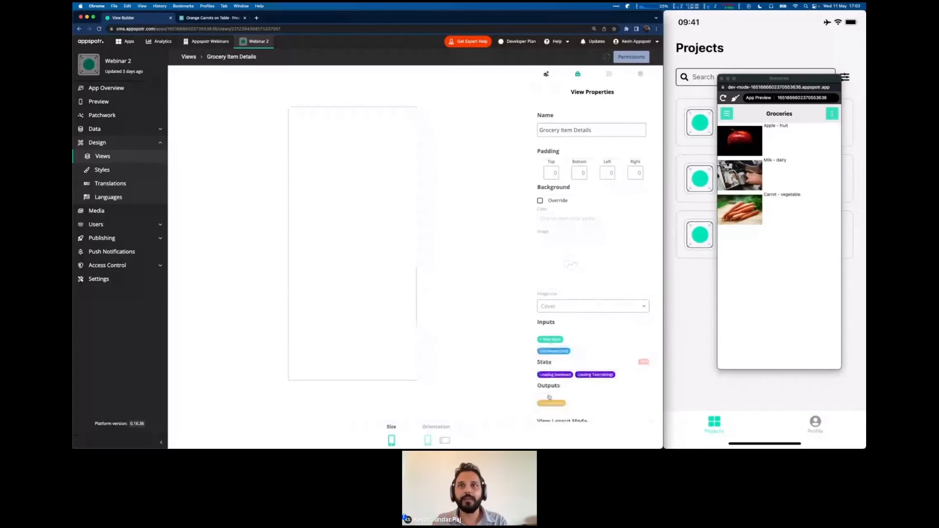
left_click(541, 341)
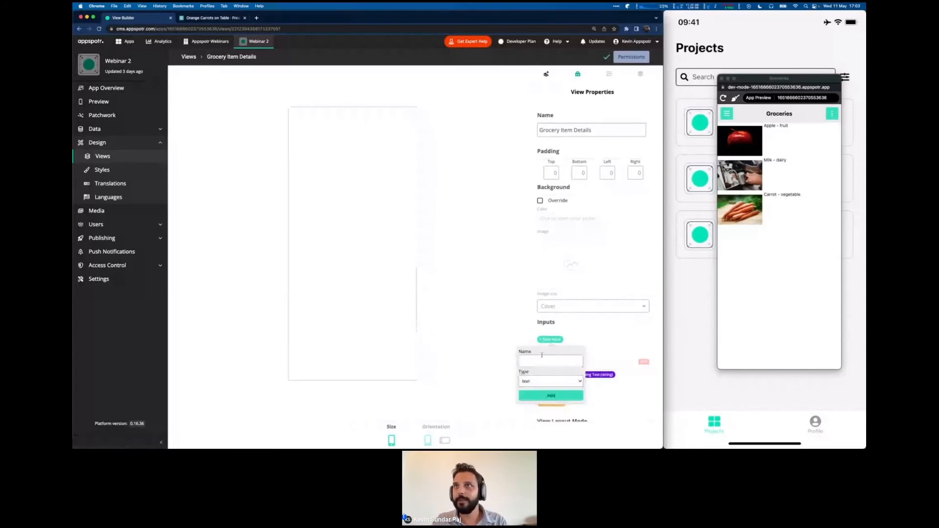
type("description")
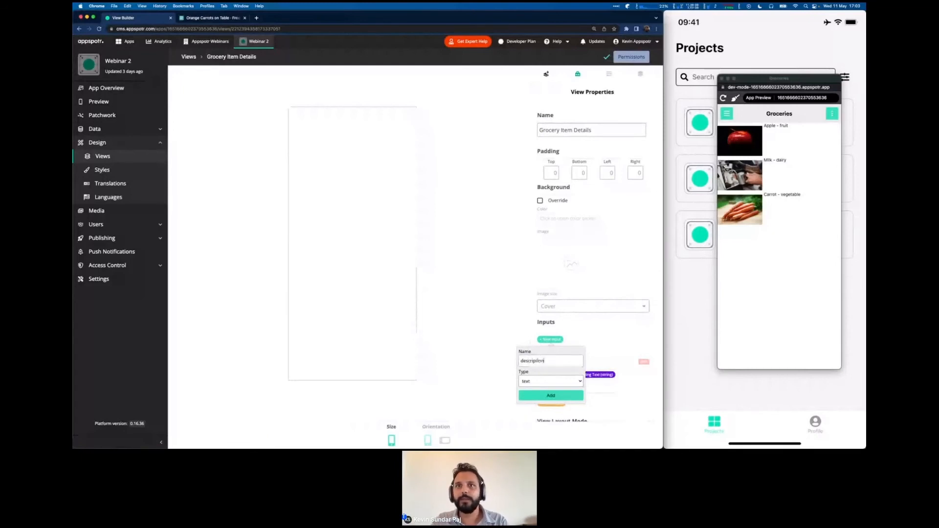
left_click(538, 384)
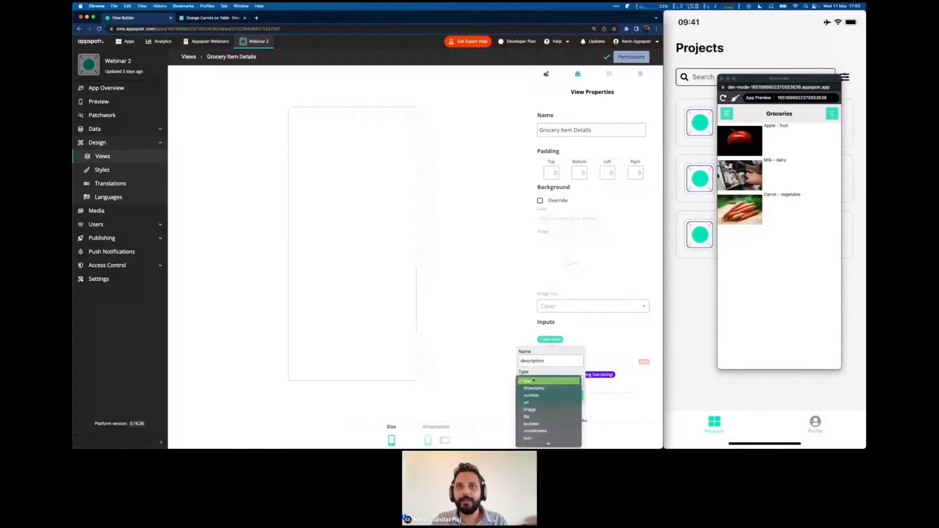
left_click(533, 381)
left_click(535, 395)
Add an image-type input named image and a text input named category to the view.
left_click(548, 338)
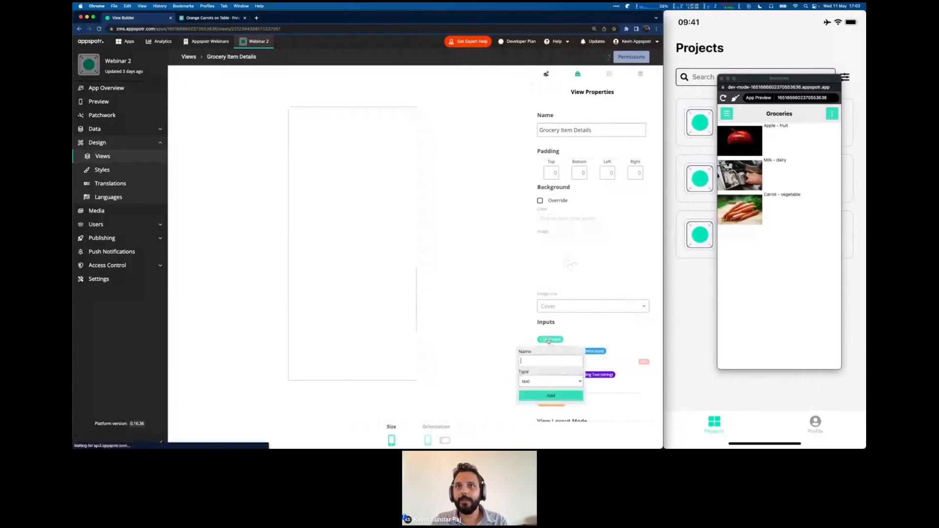
type("image")
left_click(538, 381)
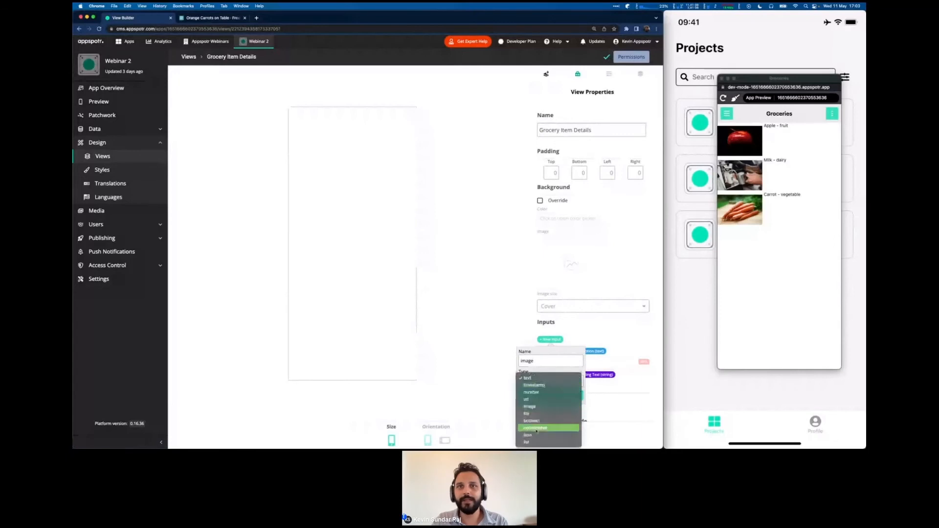
left_click(530, 407)
left_click(538, 395)
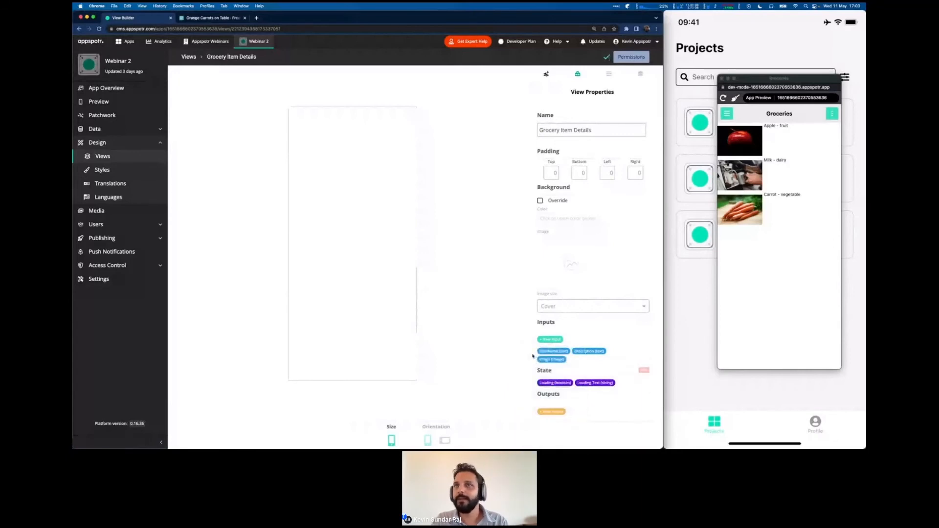
left_click(544, 341)
type("category")
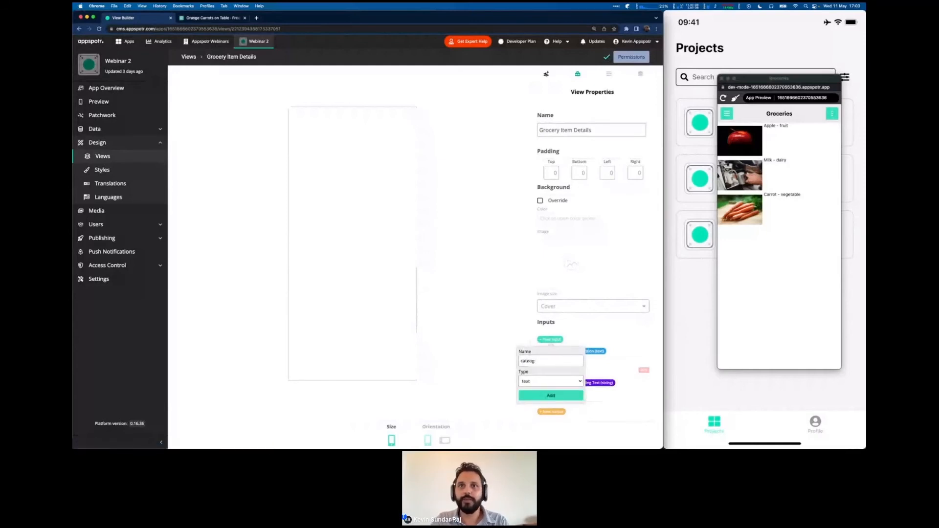
left_click(536, 395)
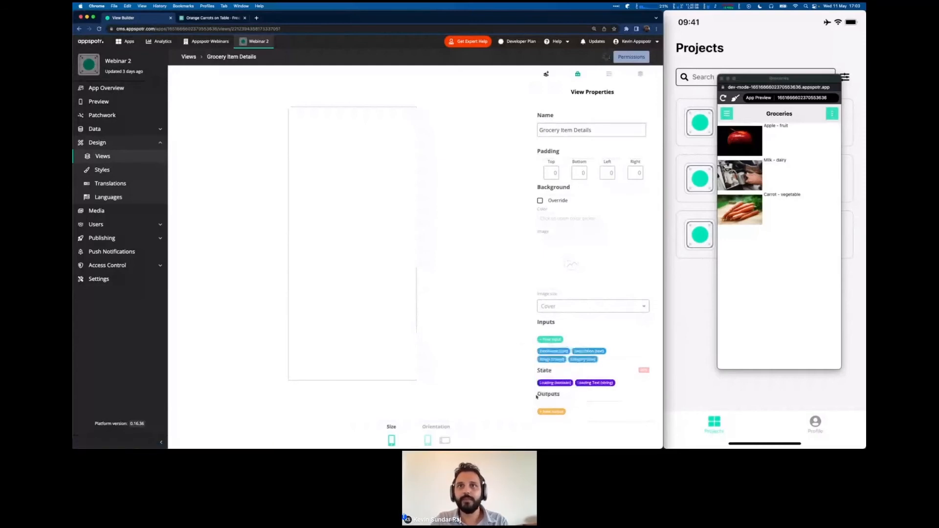
Place an Image component across the top of the Grocery Item Details view.
left_click(546, 73)
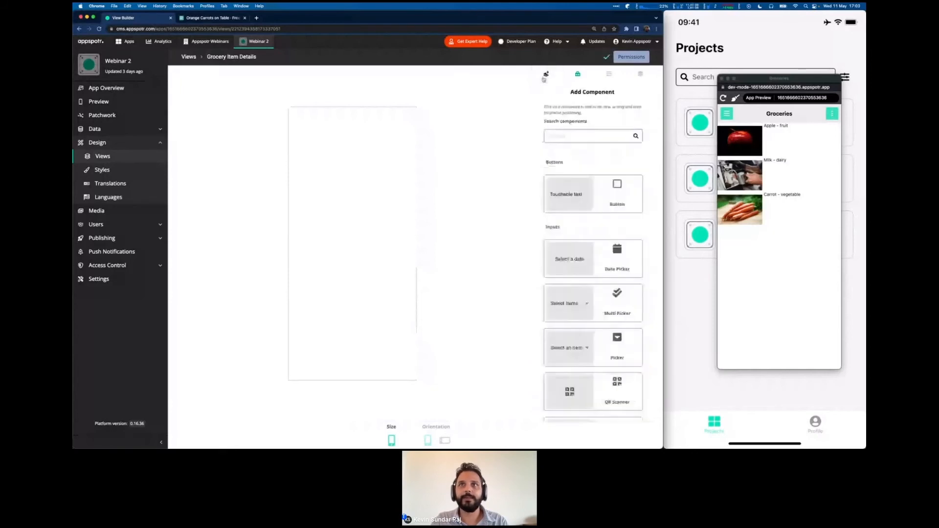
scroll(560, 227, "down", 6)
scroll(560, 228, "down", 2)
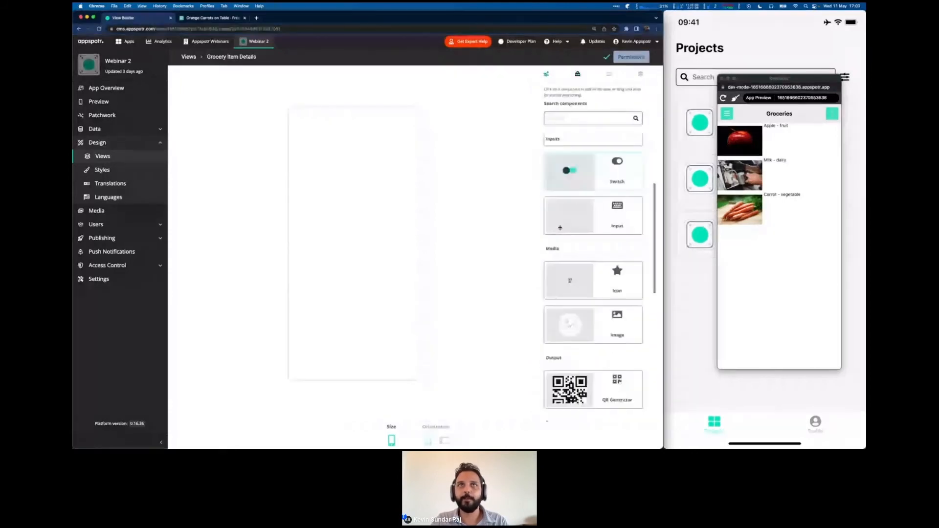
scroll(560, 228, "down", 5)
left_click_drag(560, 220, 421, 224)
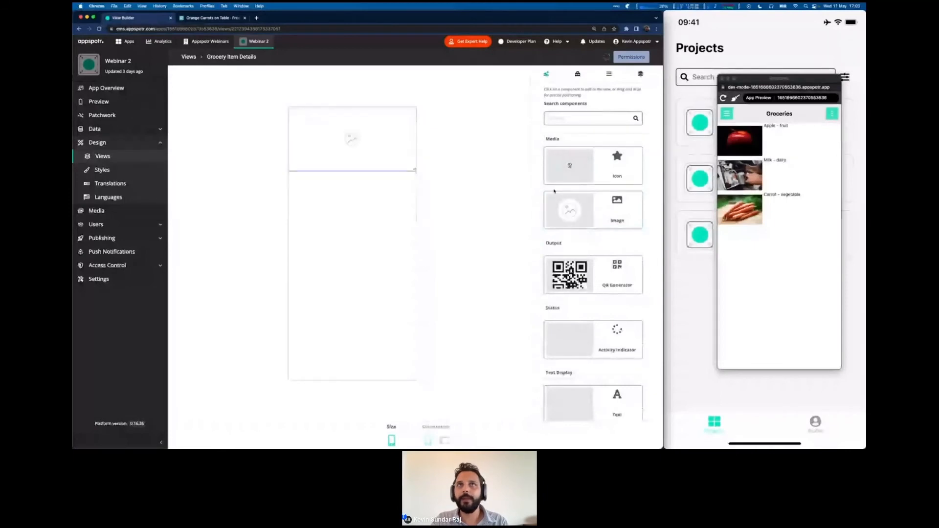
Add two Text components stacked directly below the image.
scroll(567, 220, "down", 4)
left_click(575, 313)
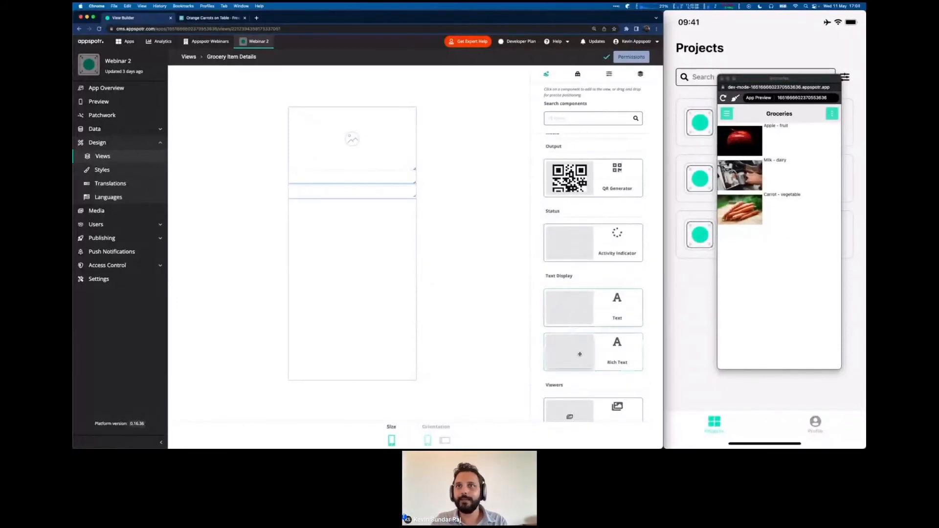
scroll(580, 354, "down", 3)
scroll(580, 354, "up", 1)
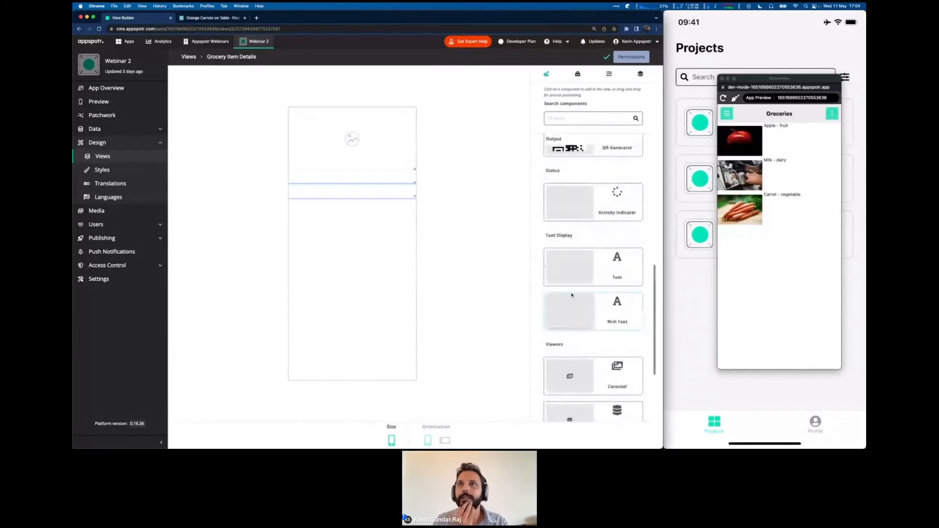
Bind the Image component's source to the view's image input.
scroll(572, 295, "up", 10)
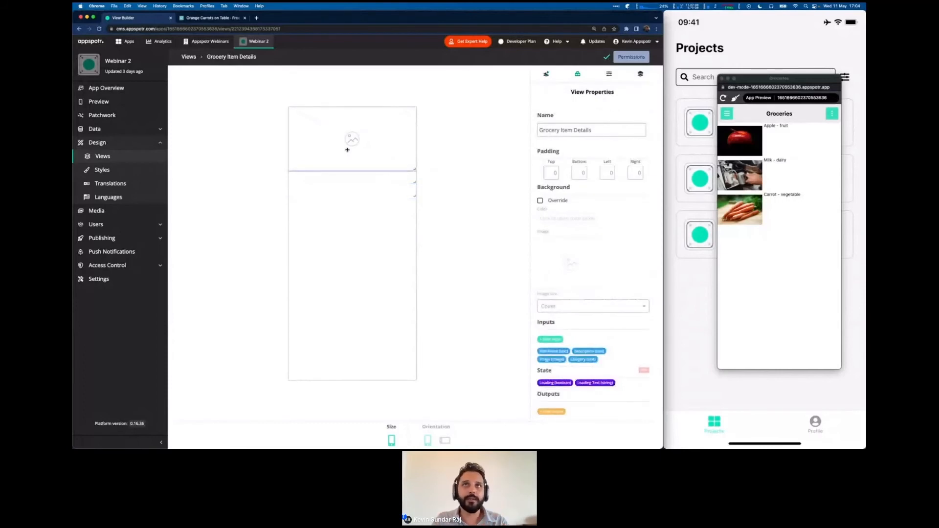
left_click(619, 77)
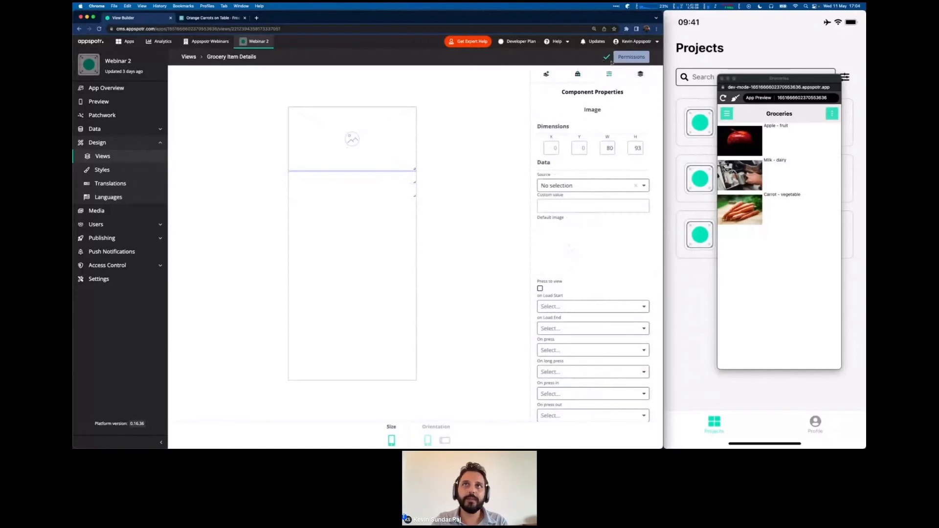
left_click(557, 186)
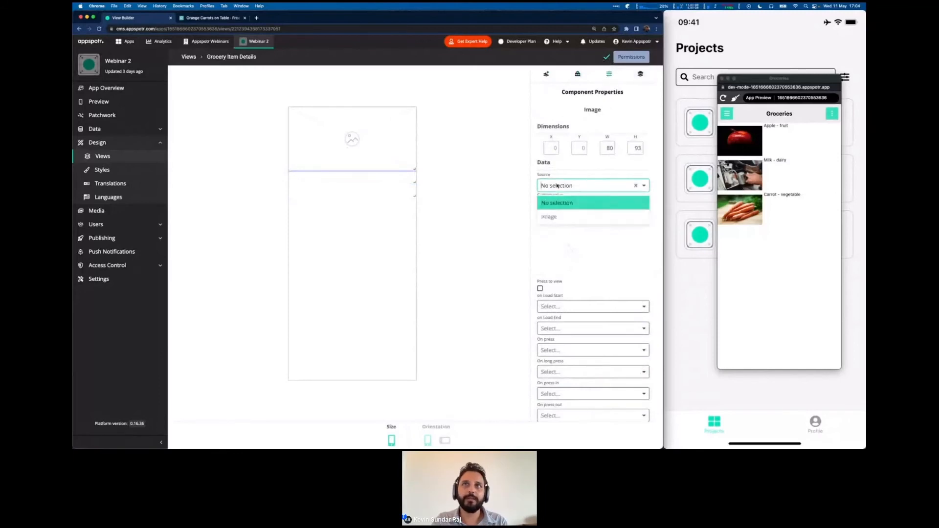
left_click(554, 217)
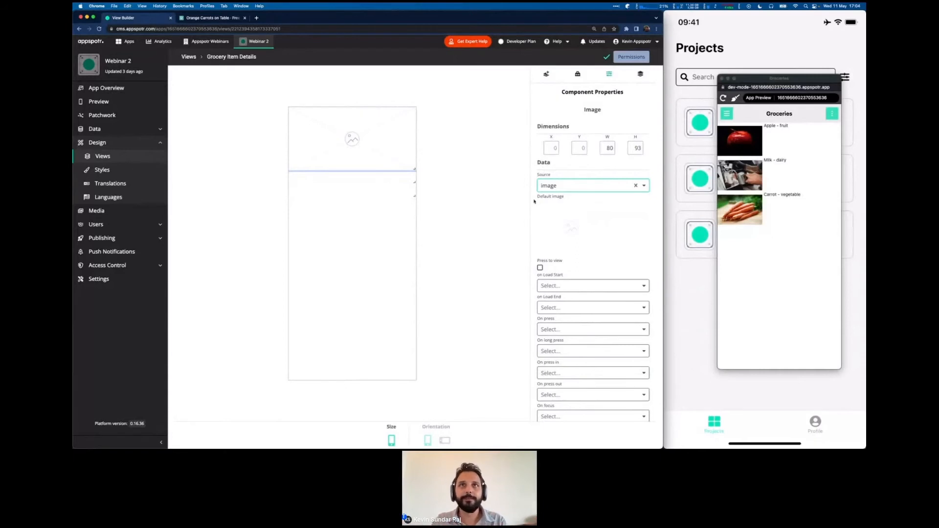
Set the Text component directly below the image to ${itemName} - ${category}.
left_click(384, 180)
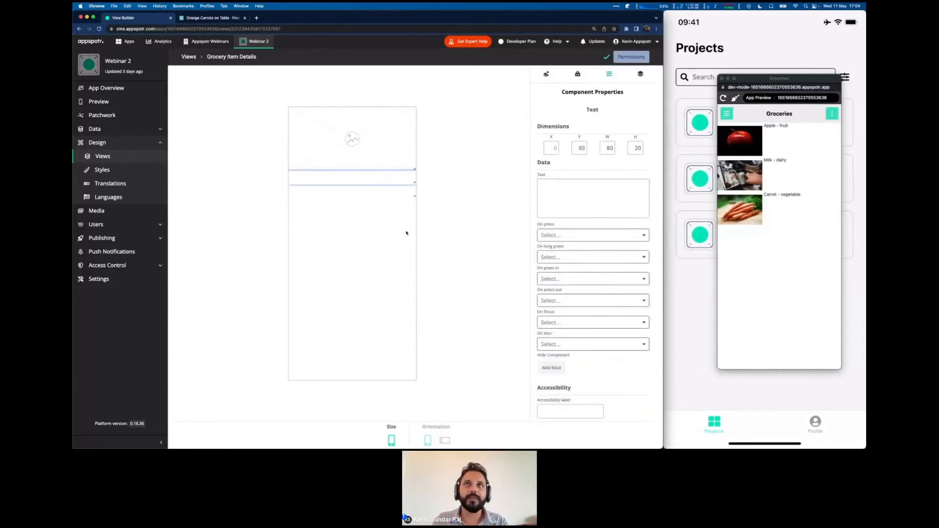
left_click(561, 195)
type("${")
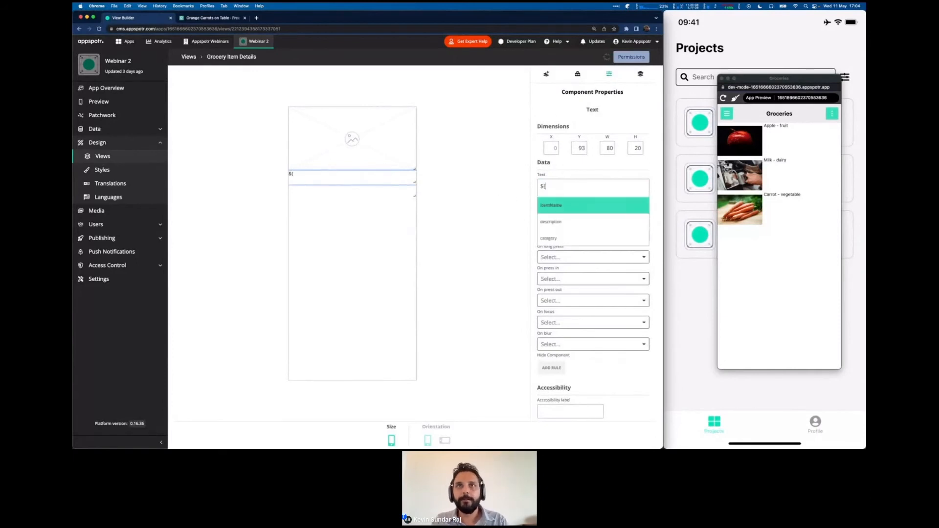
key("Return")
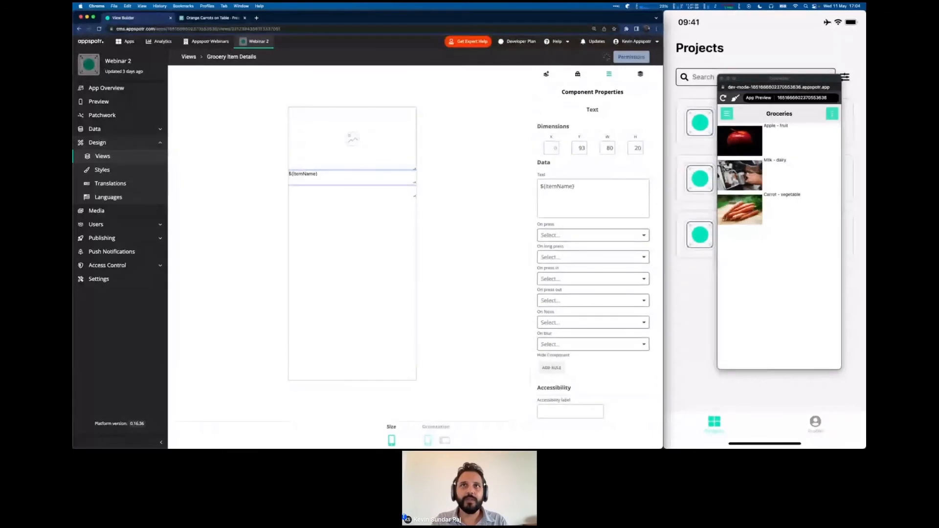
type("- ")
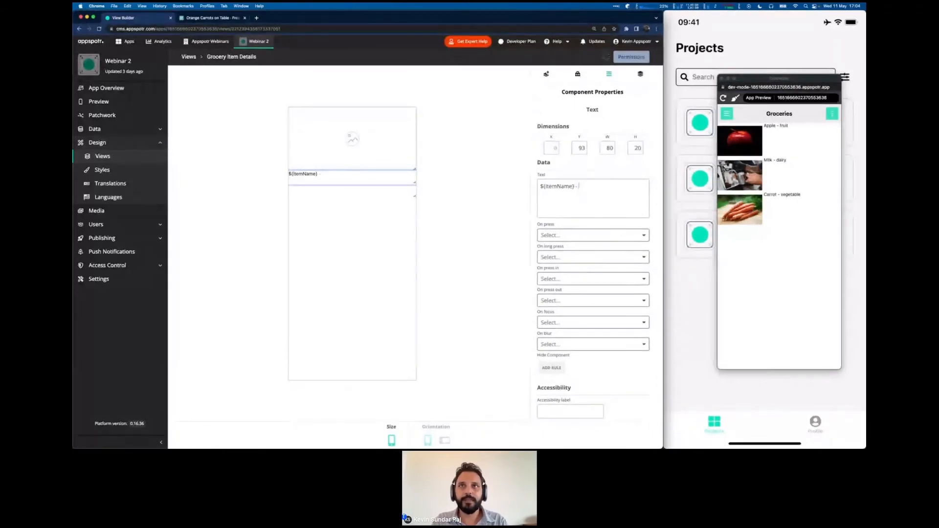
type("${")
key("Down")
key("Down")
key("Return")
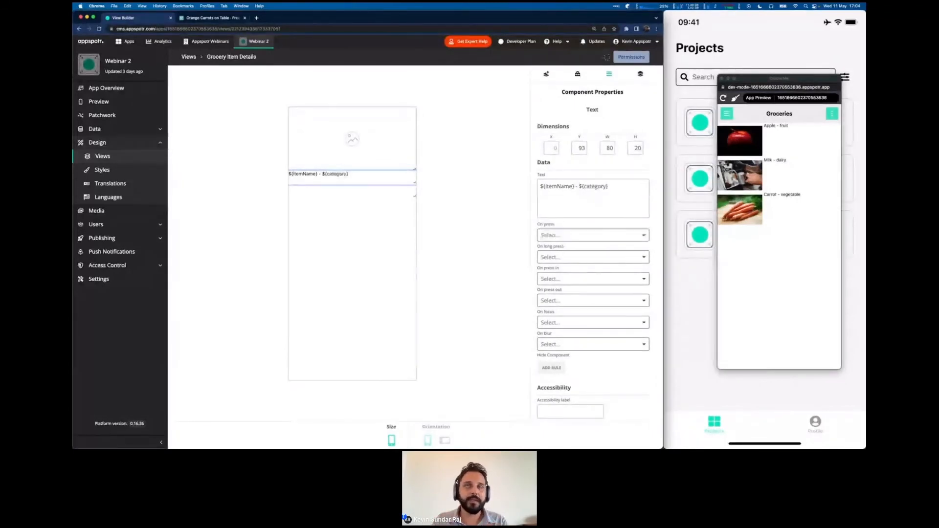
Set the Rich Text component's content to ${description} and check it against the name of the view's description input.
left_click_drag(370, 191, 370, 191)
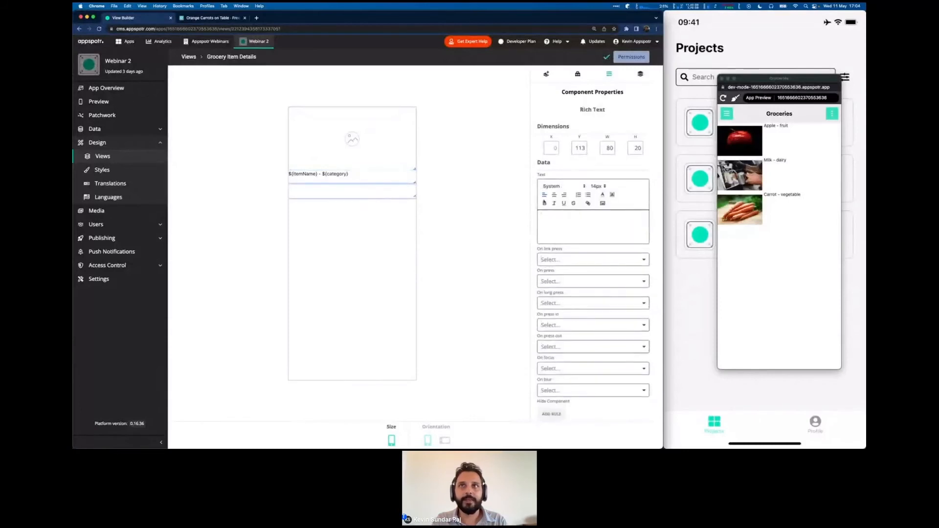
type("${desc")
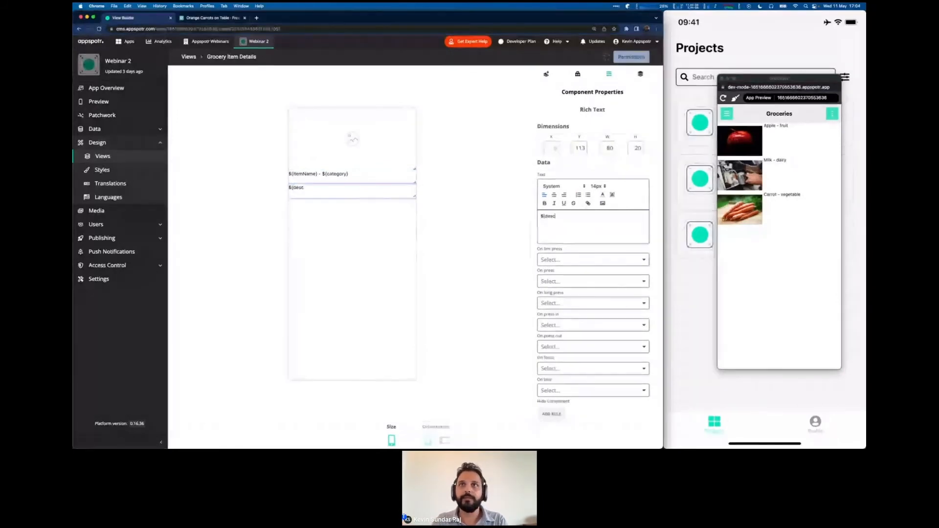
type("ription}")
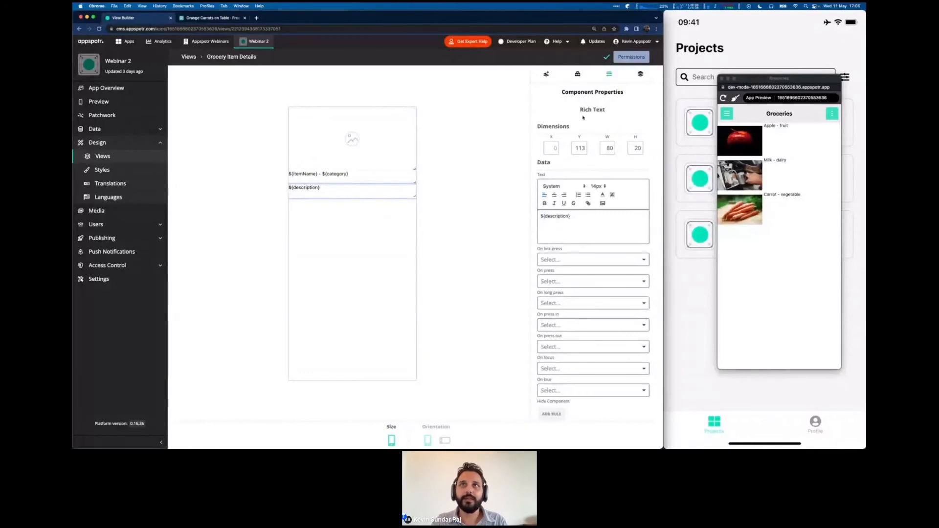
left_click(577, 73)
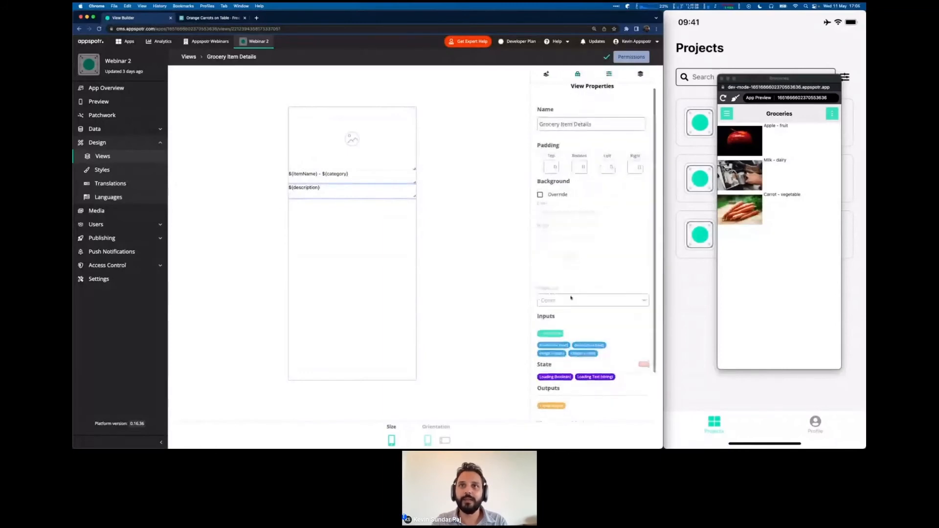
scroll(574, 313, "down", 1)
left_click(589, 332)
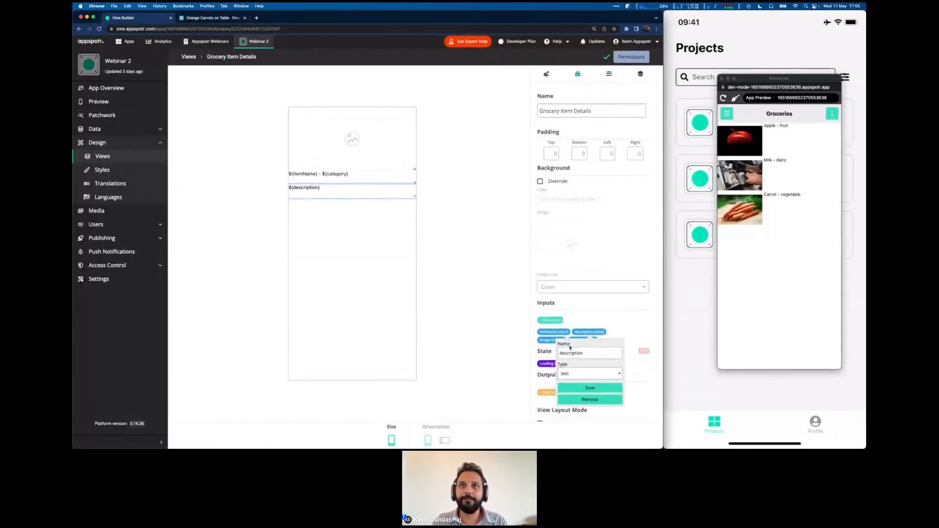
double_click(565, 352)
left_click(584, 313)
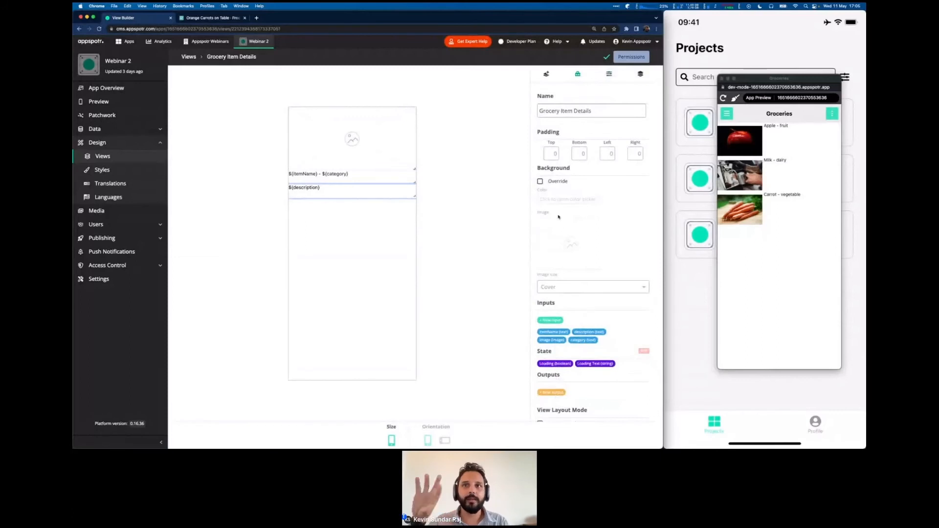
left_click(601, 74)
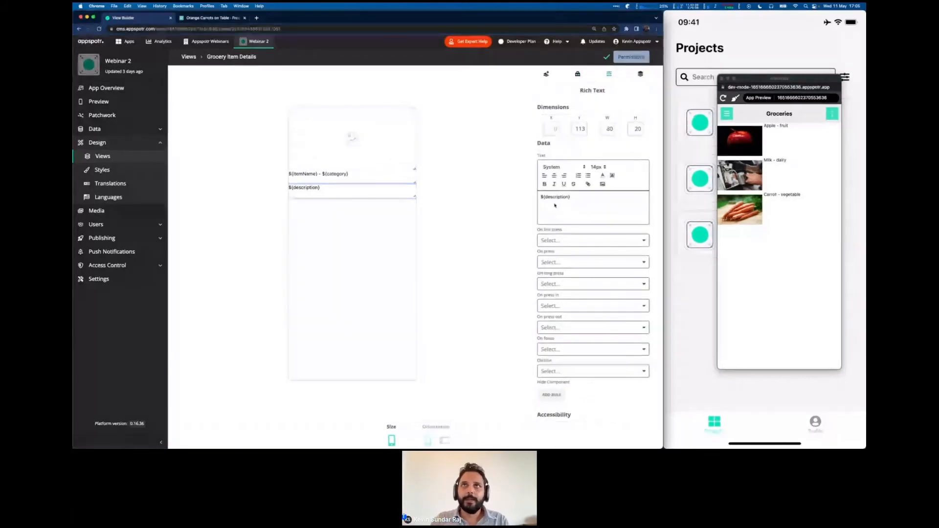
Add an Icon component below the description and replace its default question-mark symbol with another icon.
left_click(547, 73)
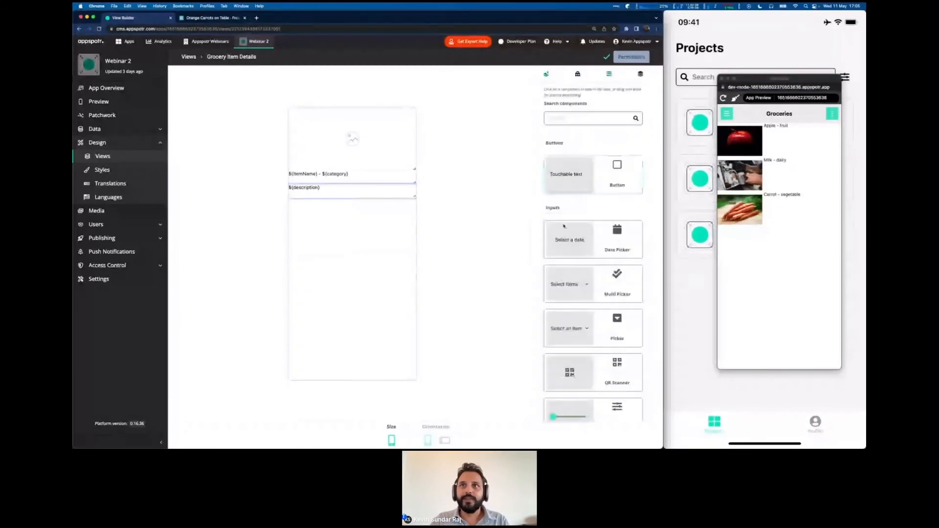
scroll(563, 227, "down", 6)
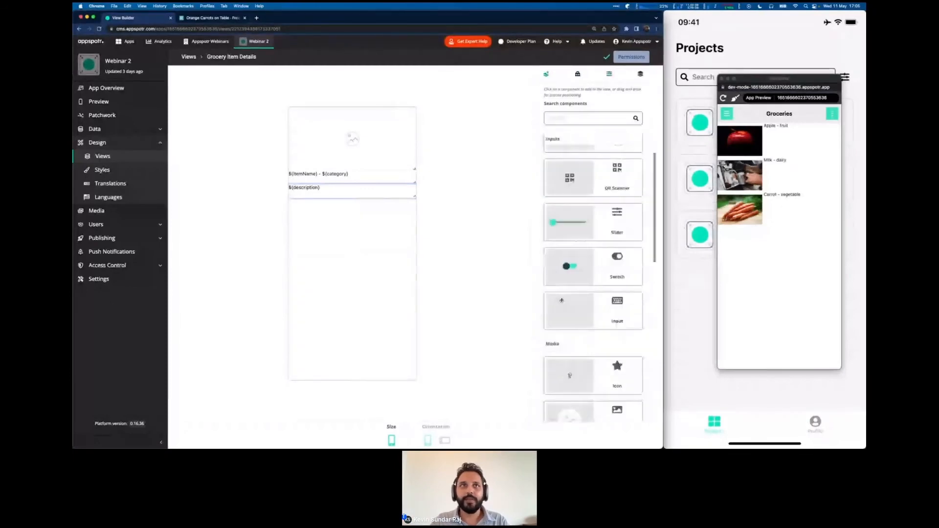
left_click(575, 280)
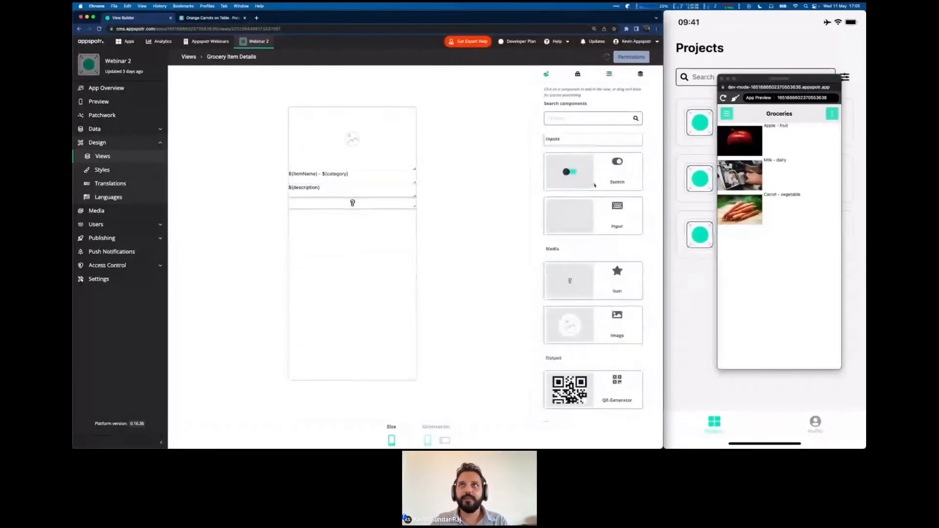
left_click(540, 178)
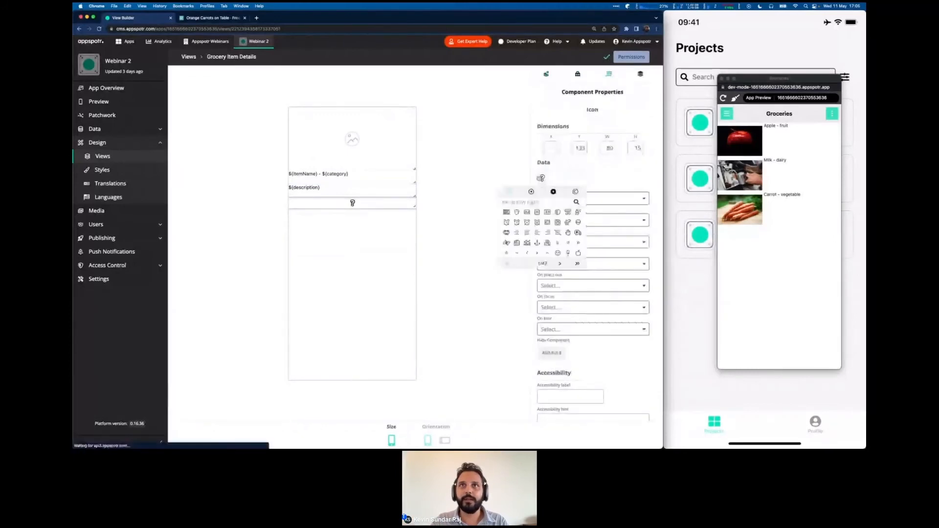
left_click(507, 242)
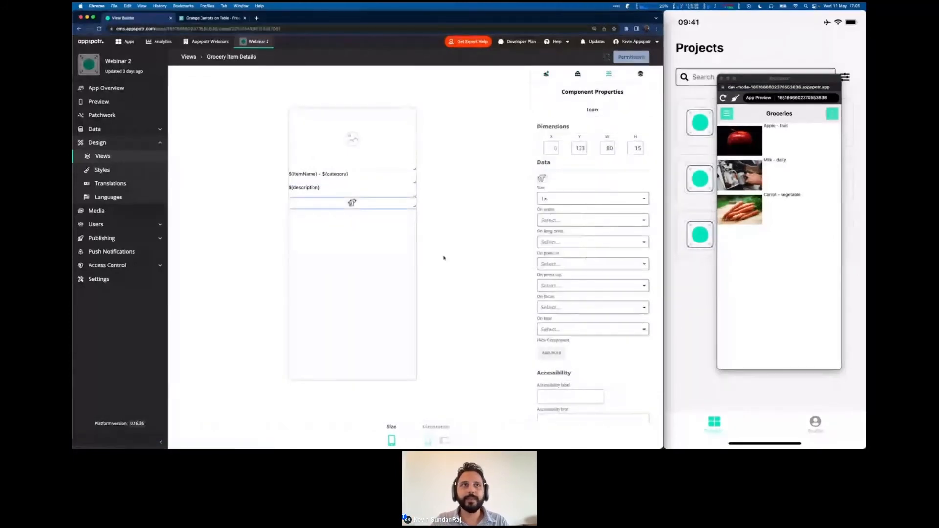
left_click(342, 186)
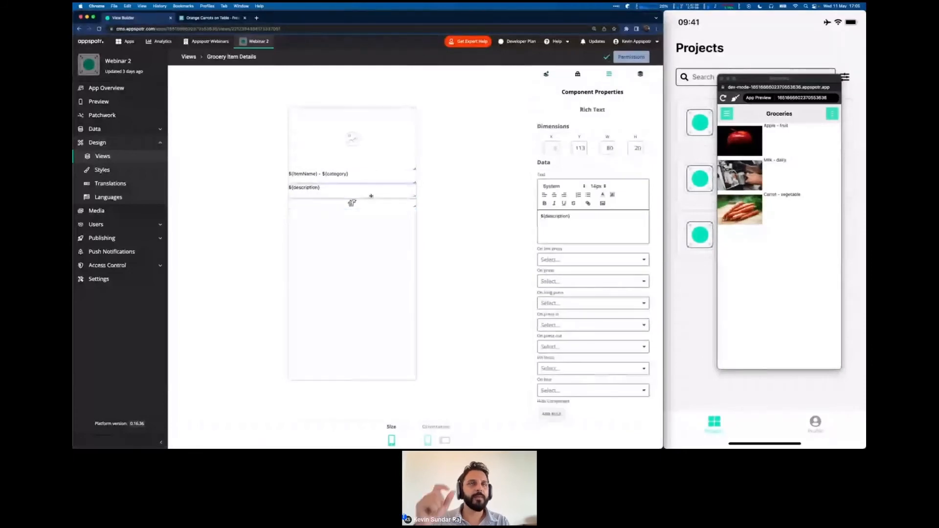
left_click(352, 203)
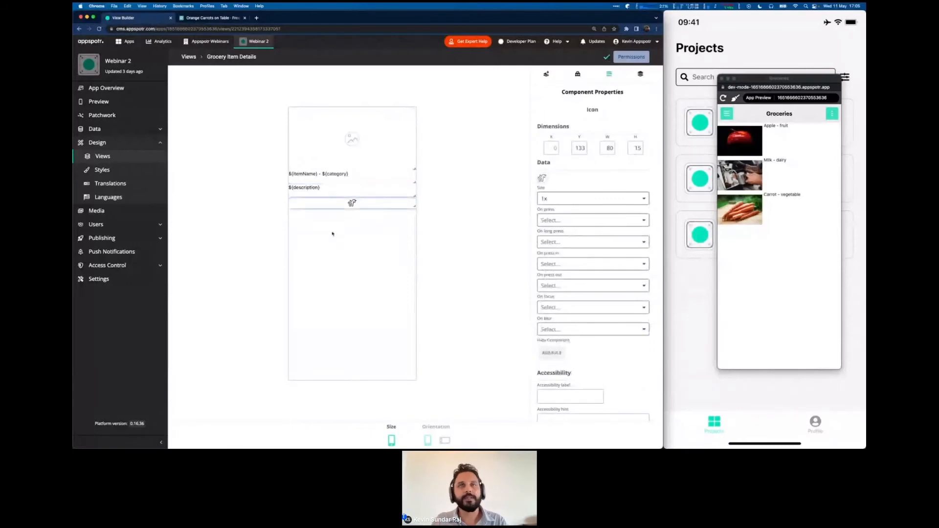
left_click(363, 147)
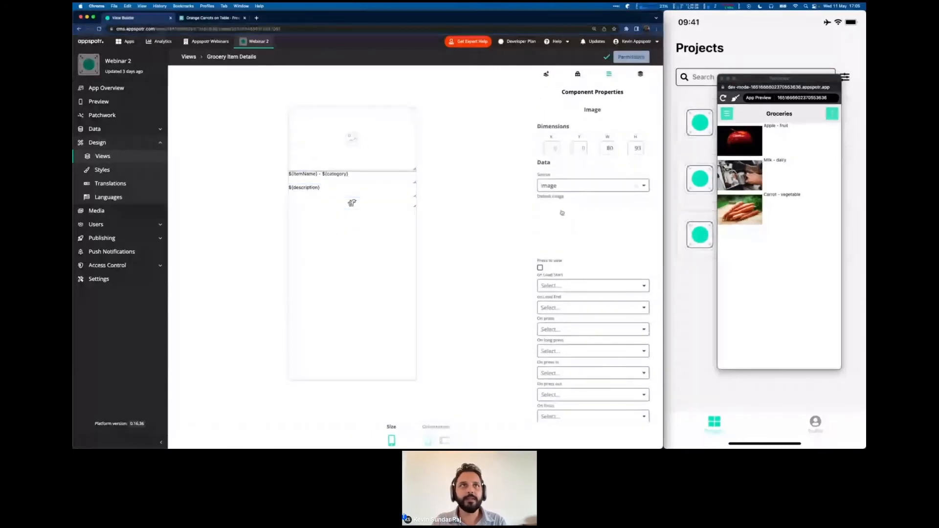
left_click(332, 176)
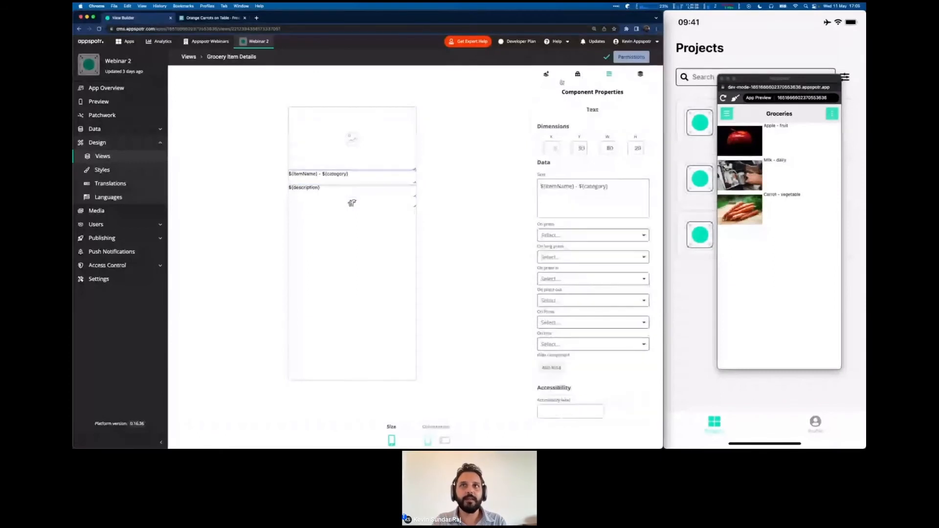
left_click(572, 74)
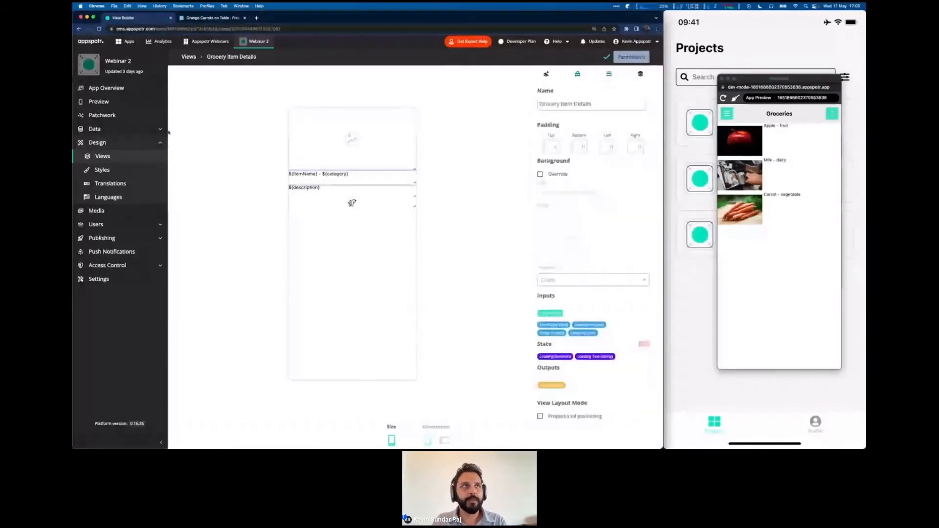
Add a Grocery Item Details patch beside Groceries in the Patchwork and connect Groceries' onItemSelect output to its view input.
left_click(135, 115)
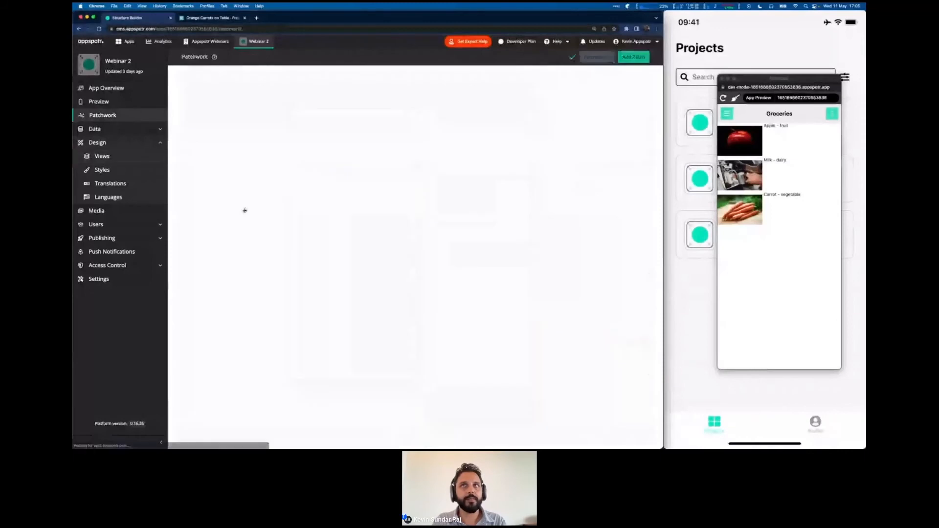
left_click_drag(481, 180, 486, 284)
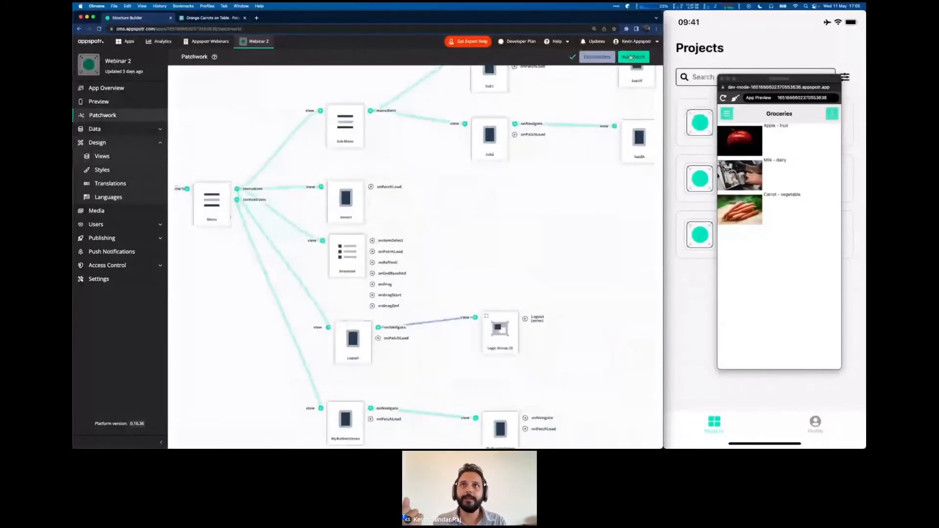
left_click(633, 58)
scroll(590, 216, "down", 1)
left_click(589, 215)
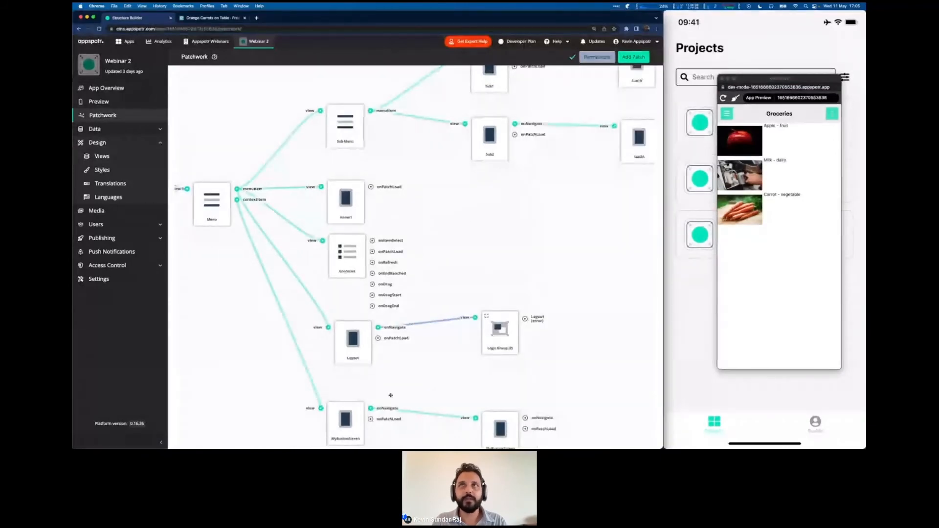
left_click(626, 57)
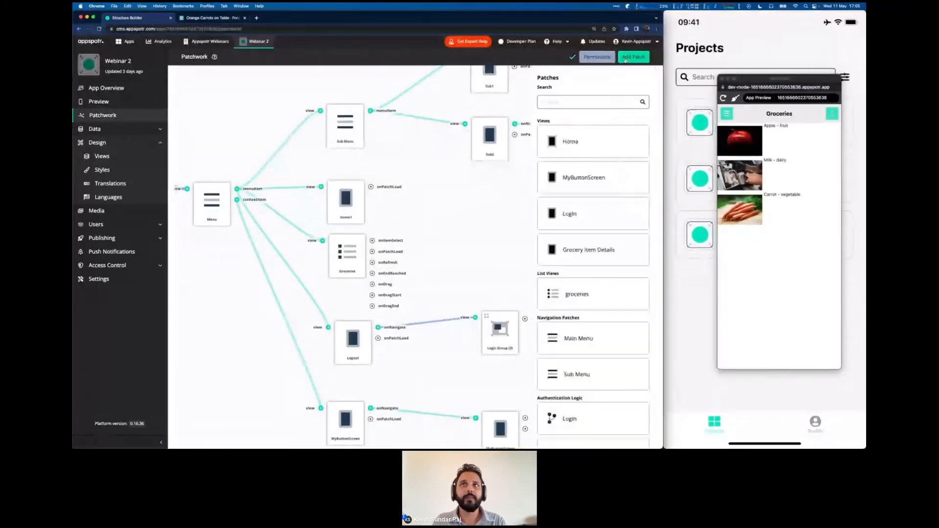
left_click(616, 255)
left_click_drag(380, 332, 505, 246)
left_click_drag(449, 173, 398, 138)
left_click_drag(449, 211, 446, 209)
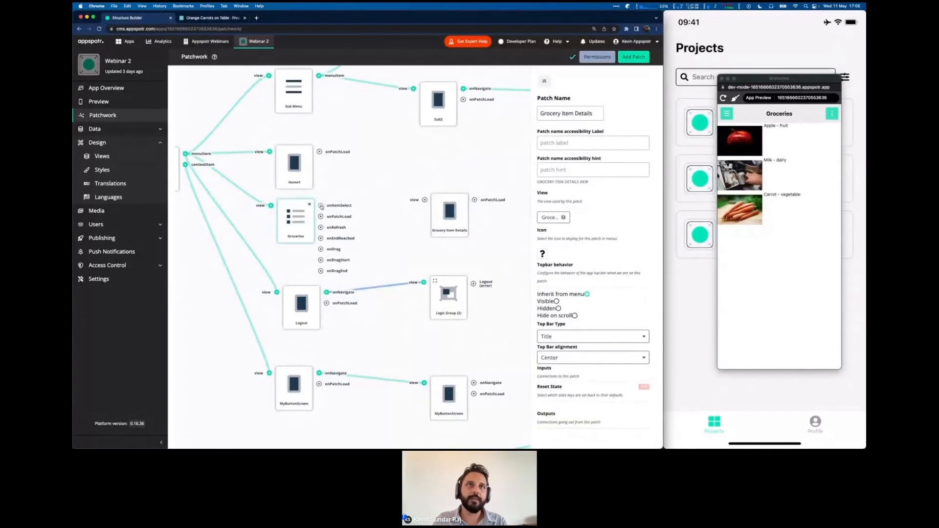
left_click_drag(321, 206, 424, 199)
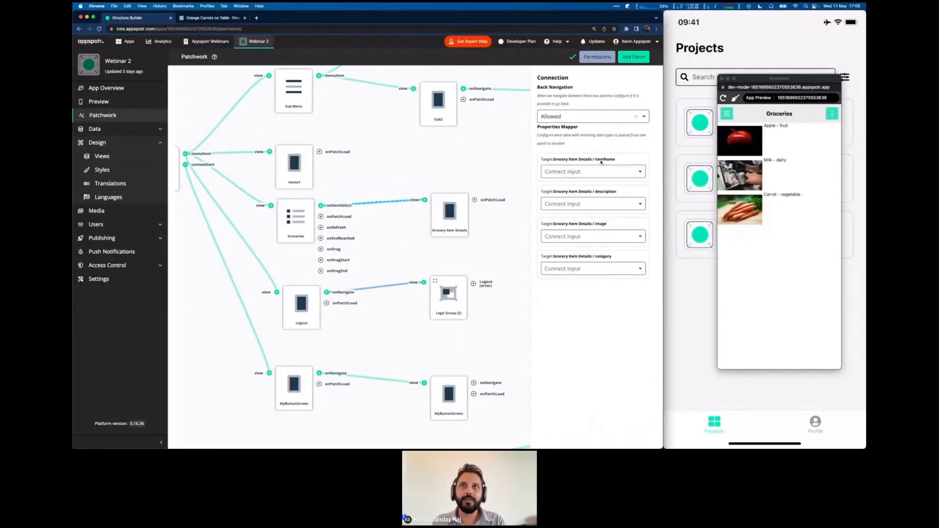
Map Groceries' name, description, image and category to the itemName, description, image and category inputs of Grocery Item Details.
left_click(593, 173)
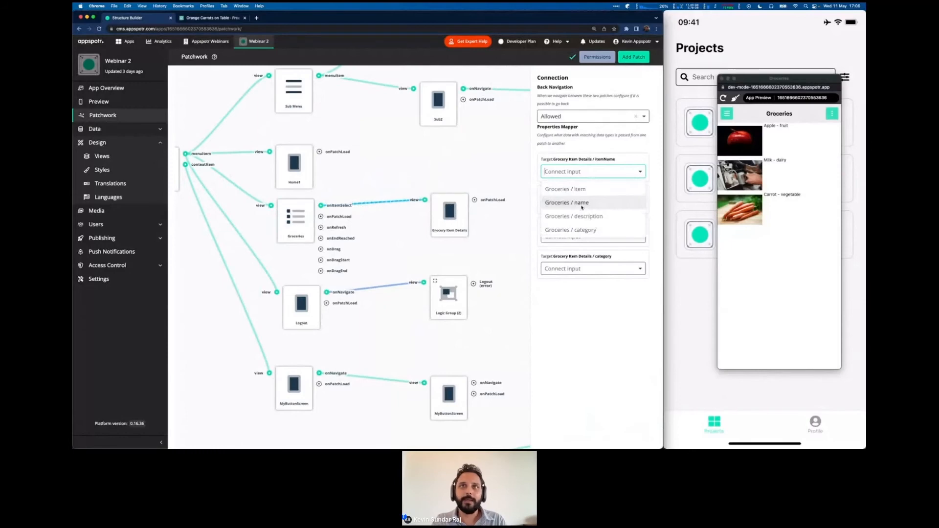
left_click(582, 207)
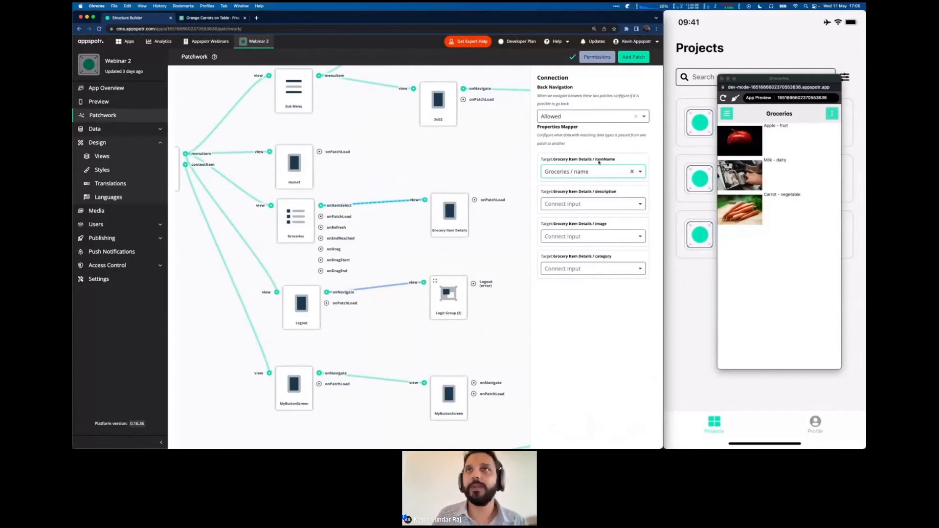
left_click(569, 204)
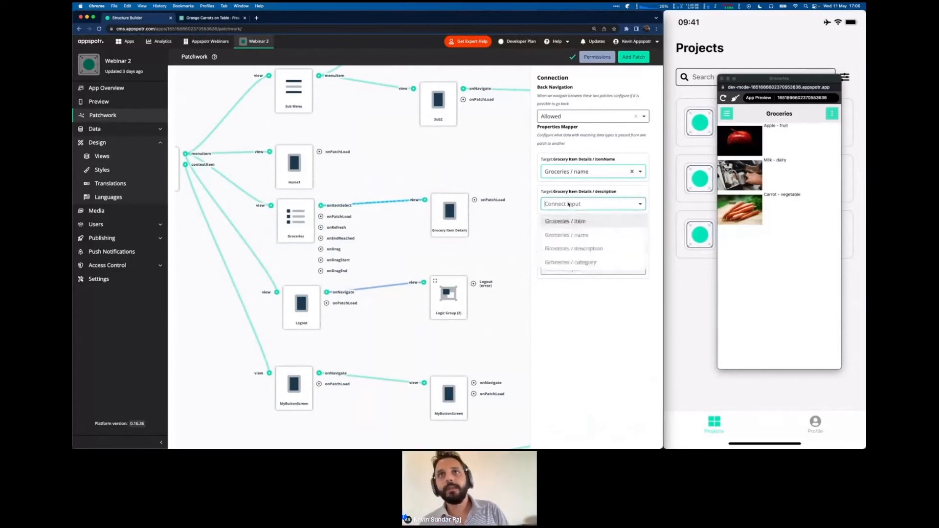
left_click(576, 248)
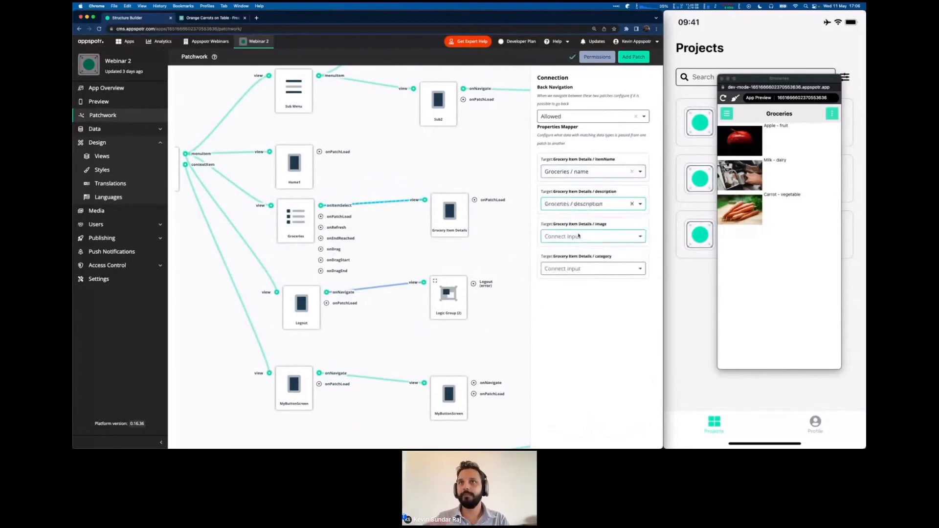
left_click(579, 236)
left_click(583, 267)
left_click(583, 269)
left_click(584, 328)
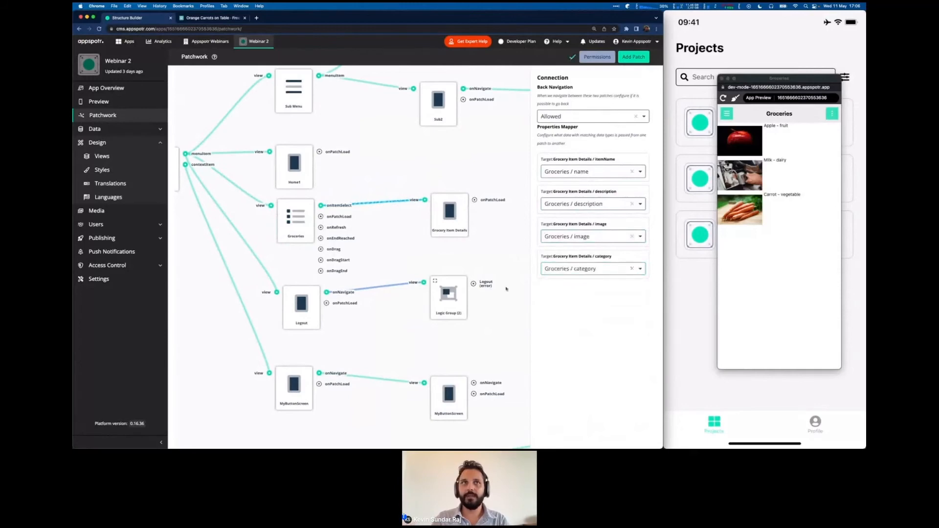
Review the Groceries patch, its connection's property mapping and the Grocery Item Details patch.
left_click(298, 219)
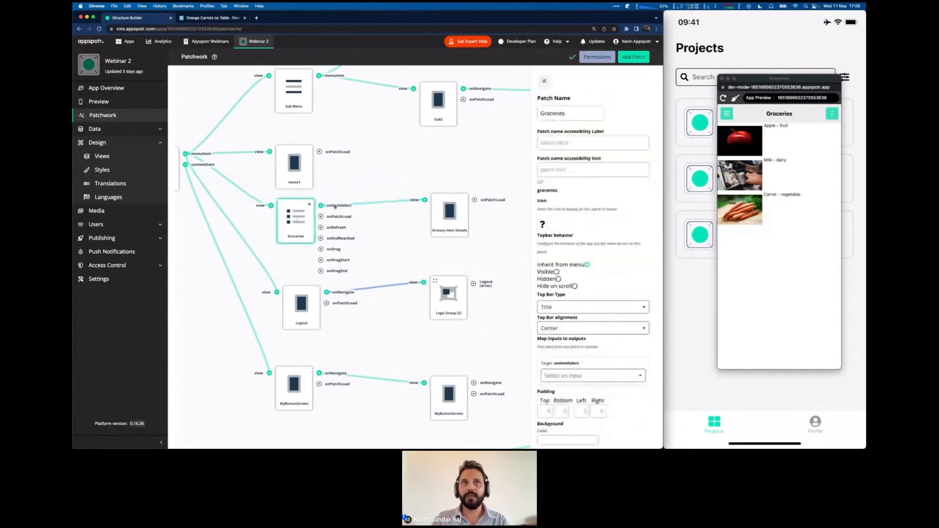
left_click(377, 202)
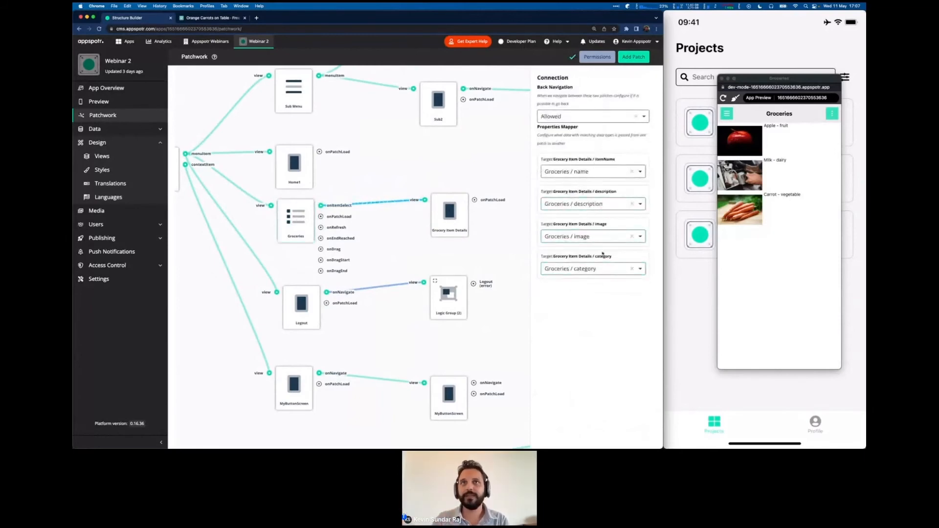
left_click(439, 225)
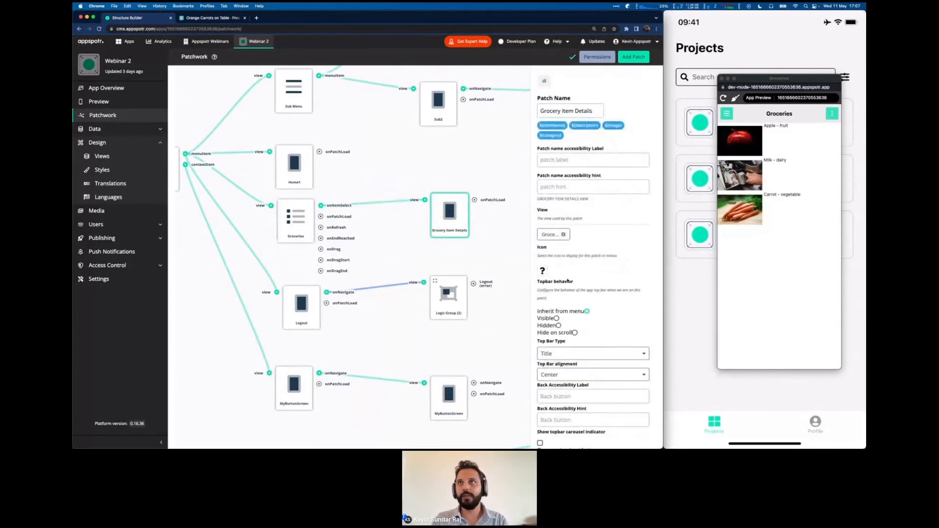
Reload the app preview, open the Apple item and look through its whole details page.
left_click(774, 242)
key("super+r")
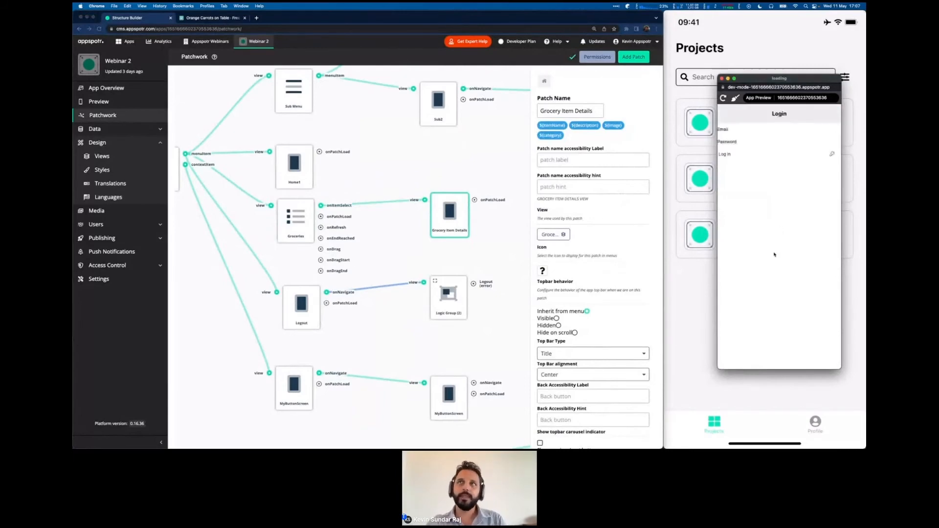
left_click(771, 142)
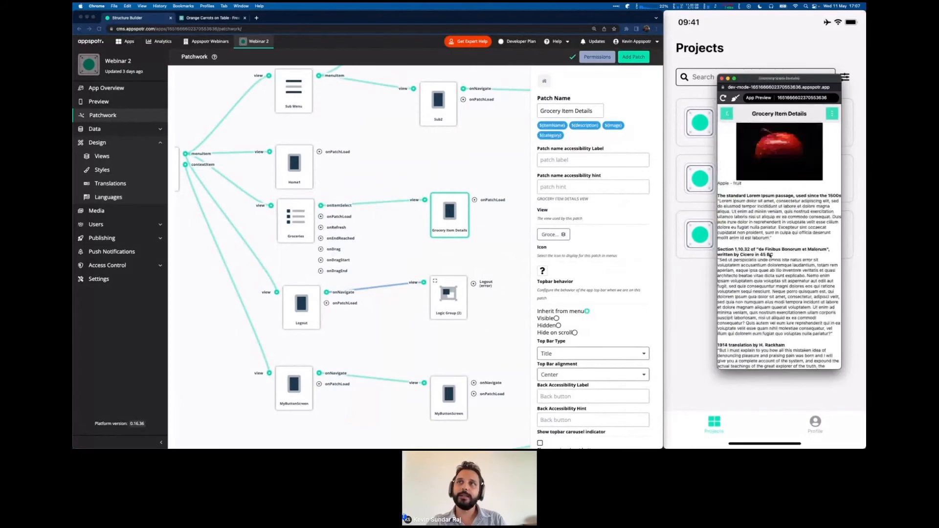
scroll(771, 255, "down", 1)
scroll(769, 256, "down", 3)
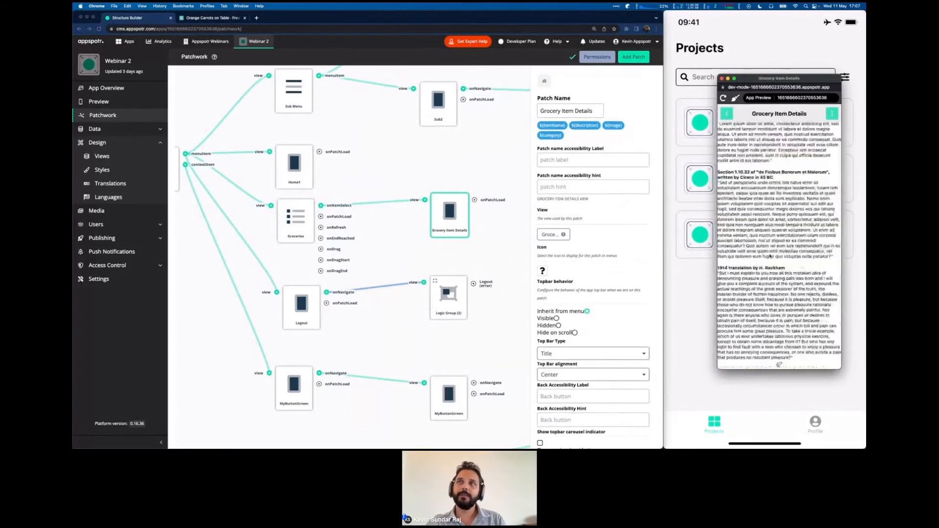
scroll(770, 256, "up", 3)
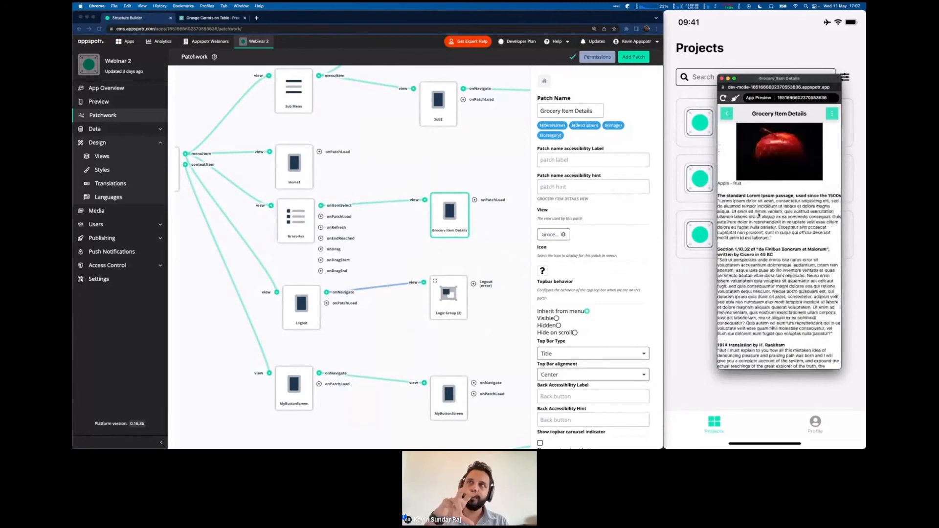
scroll(758, 214, "down", 2)
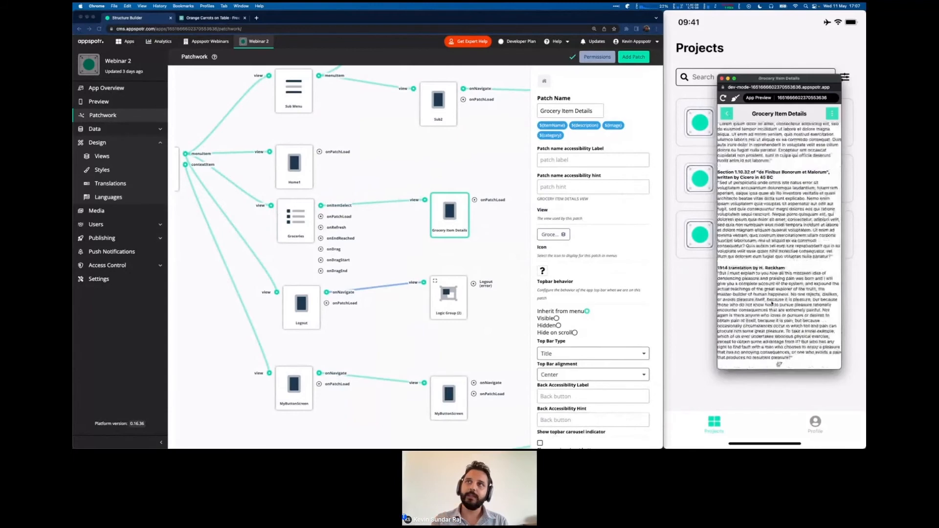
scroll(755, 255, "up", 3)
Open the Carrot and Milk items in the preview, check their details pages and return to the Groceries list.
left_click(727, 114)
left_click(785, 211)
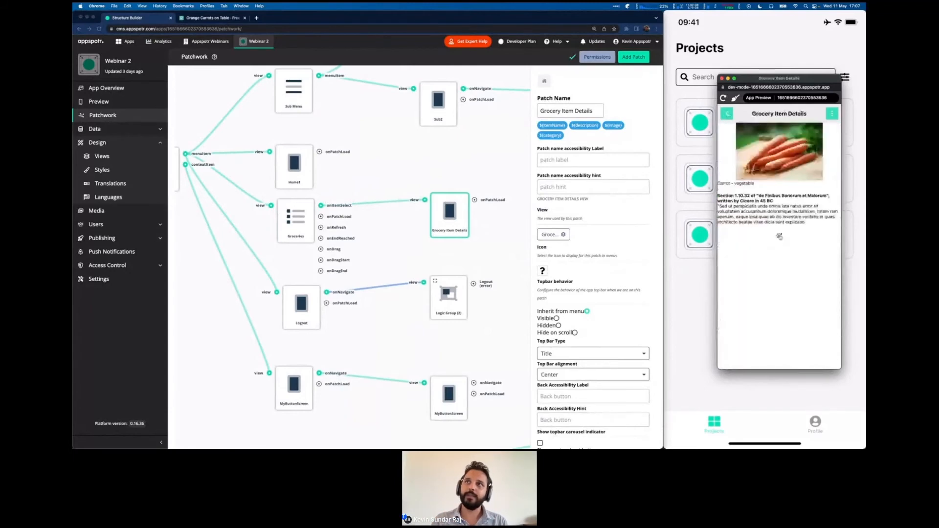
left_click(727, 115)
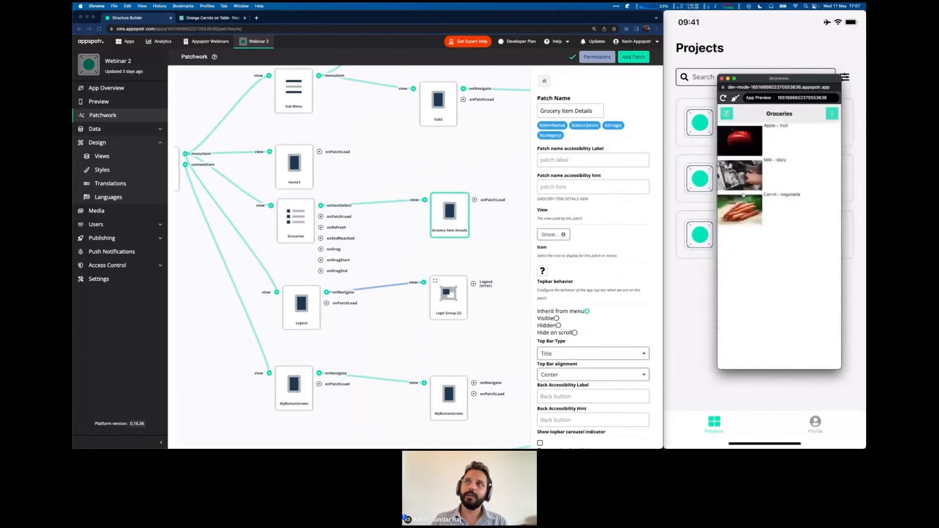
left_click(776, 183)
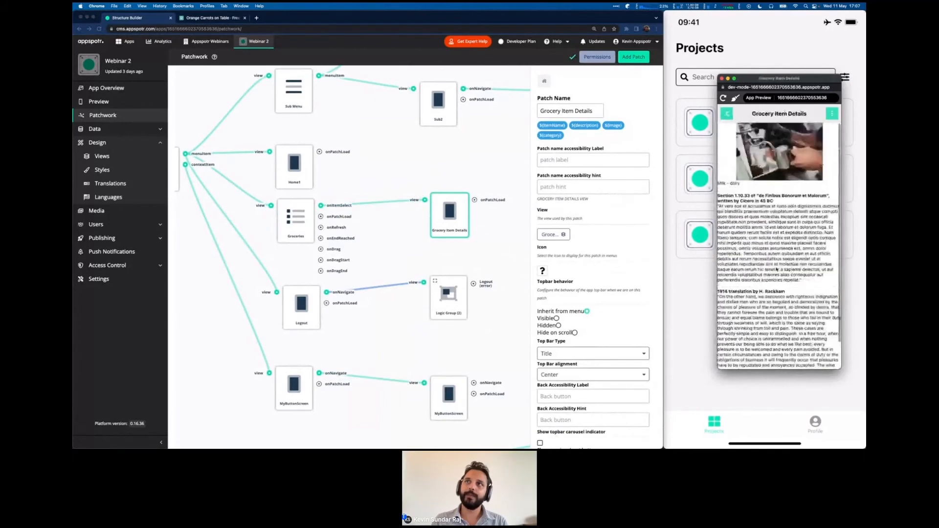
scroll(776, 269, "down", 1)
scroll(777, 269, "up", 1)
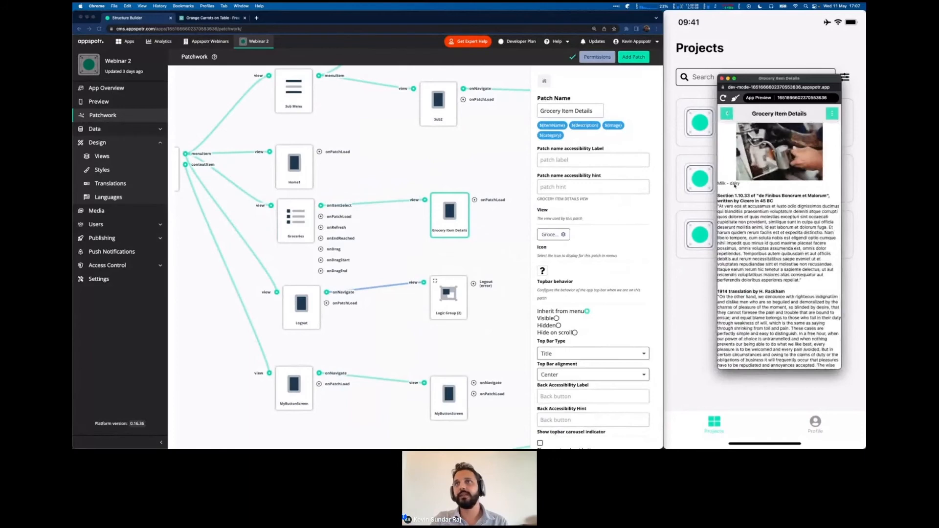
left_click(727, 114)
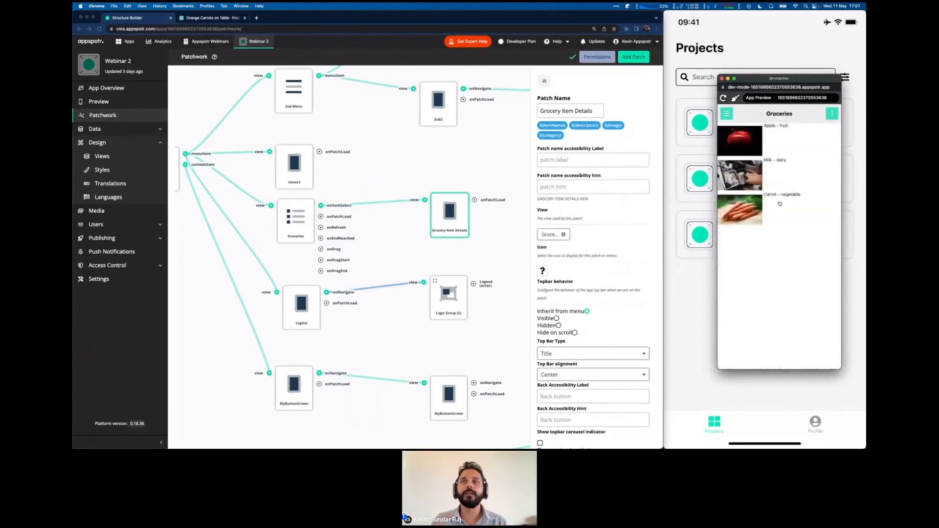
left_click(765, 174)
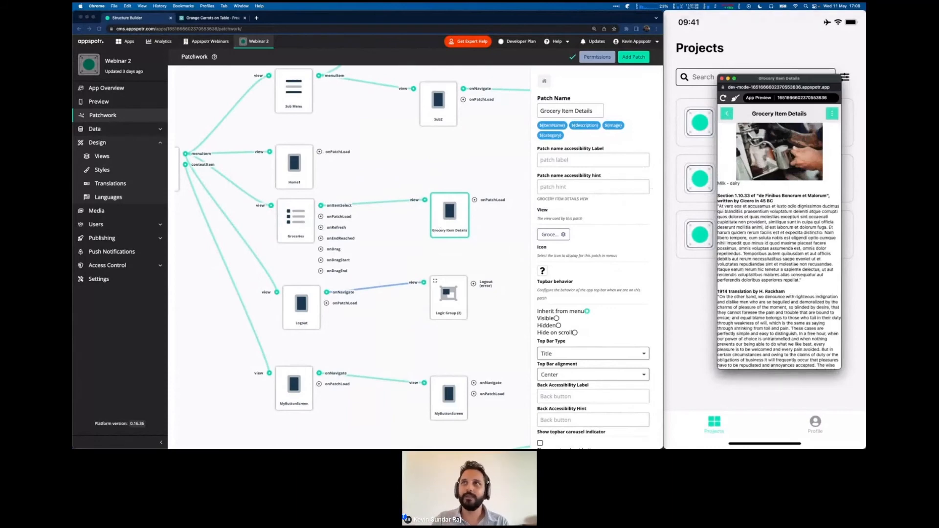
left_click(726, 114)
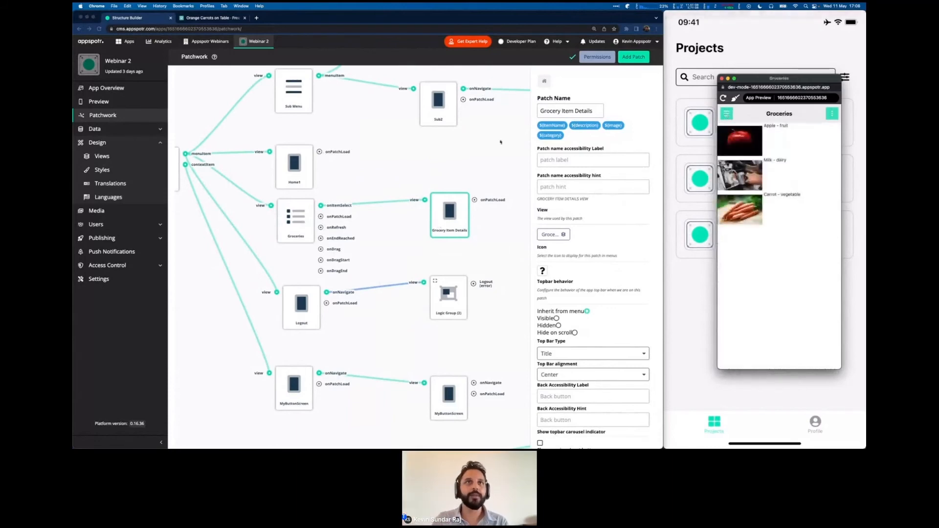
left_click(420, 170)
left_click(406, 171)
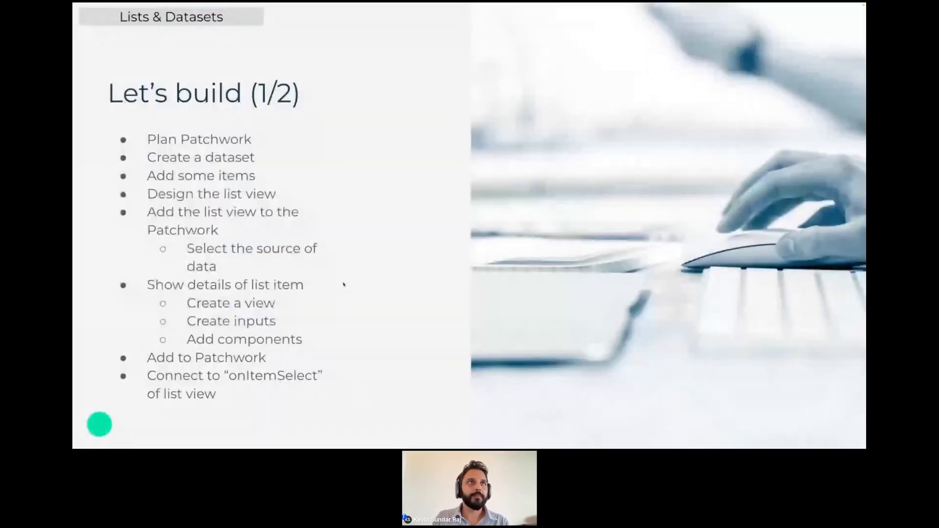
key("Right")
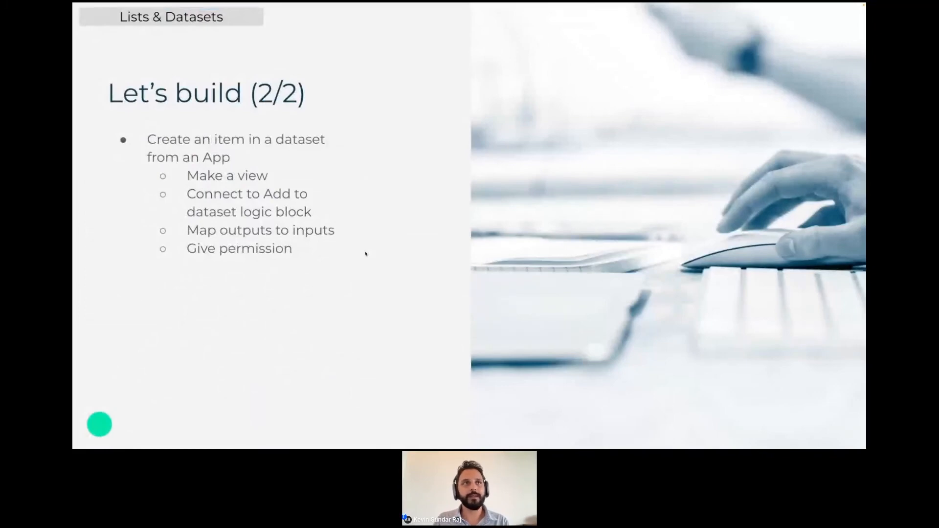
key("Left")
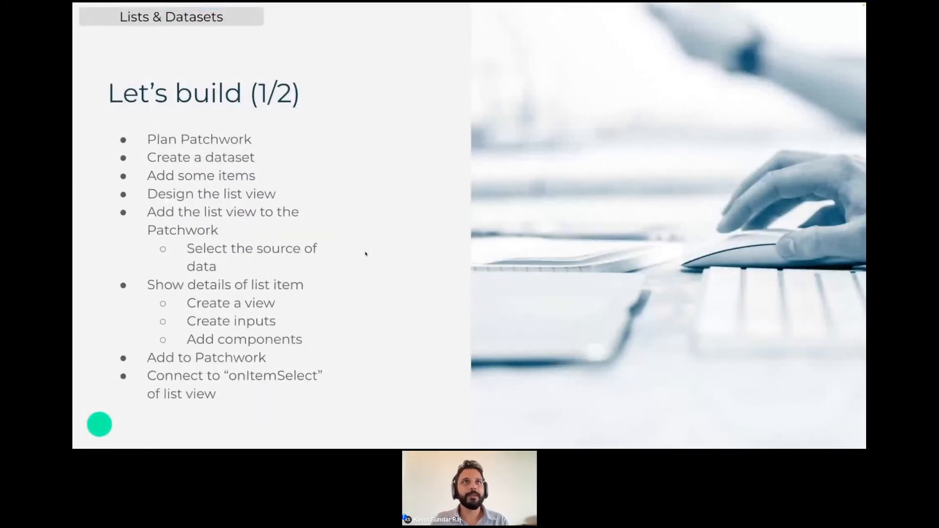
key("ctrl+Left")
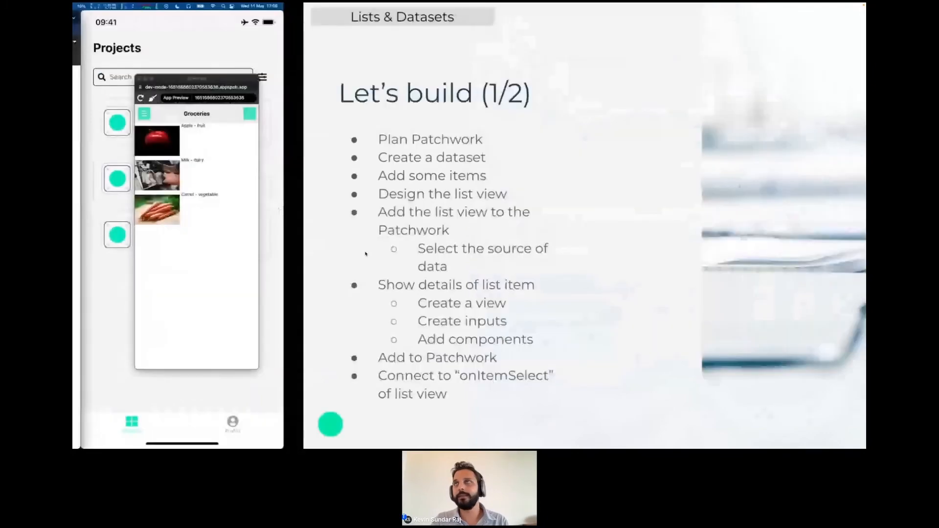
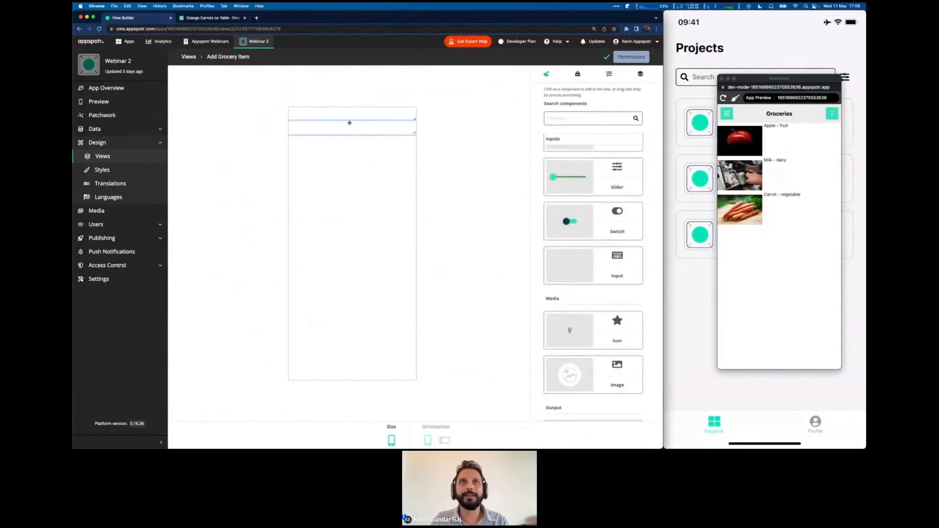
Add two text outputs named name and category to the Add Grocery Item view.
left_click(348, 113)
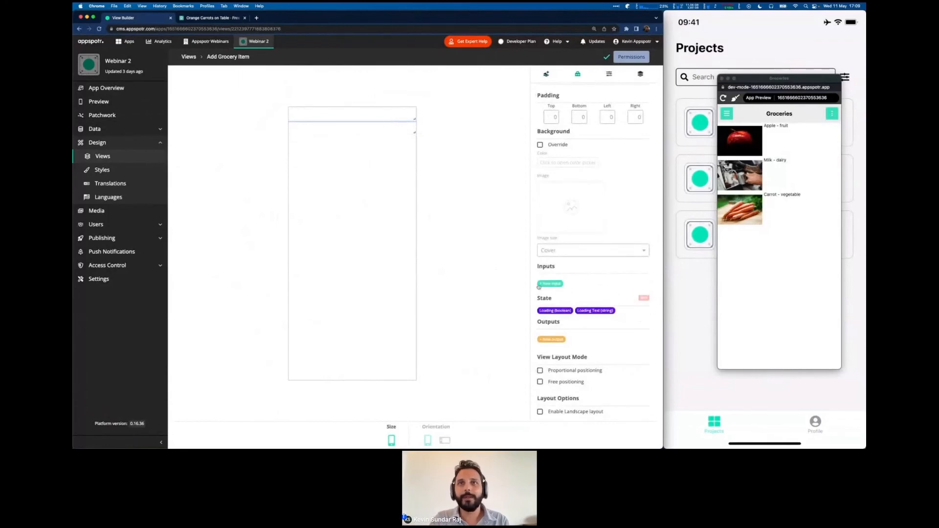
left_click(551, 339)
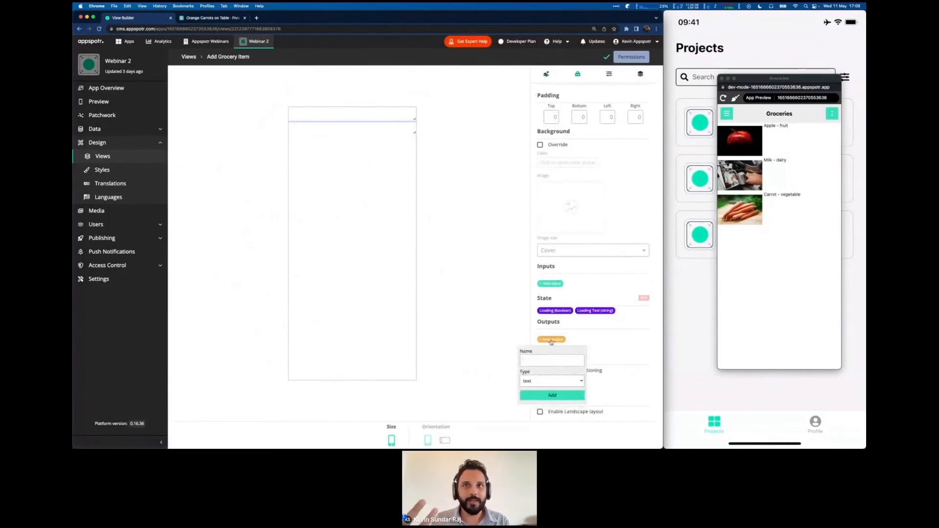
type("name")
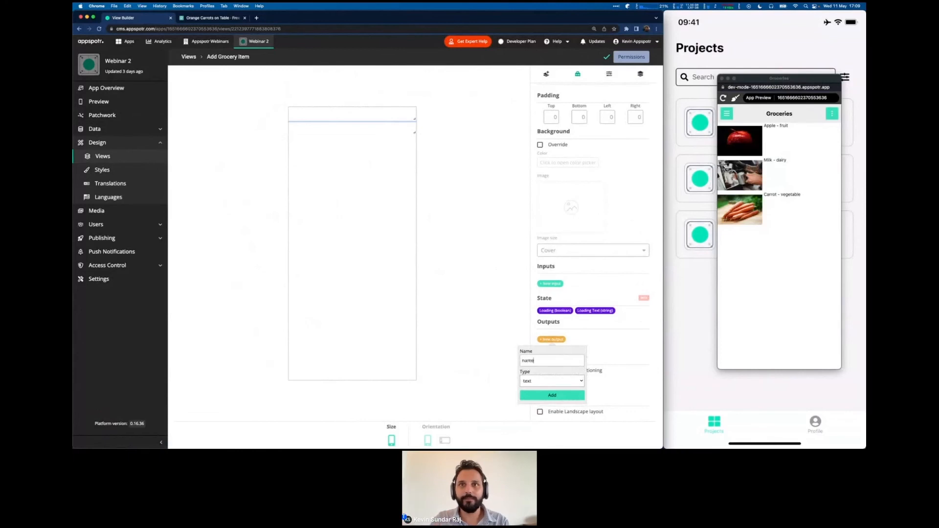
left_click(546, 398)
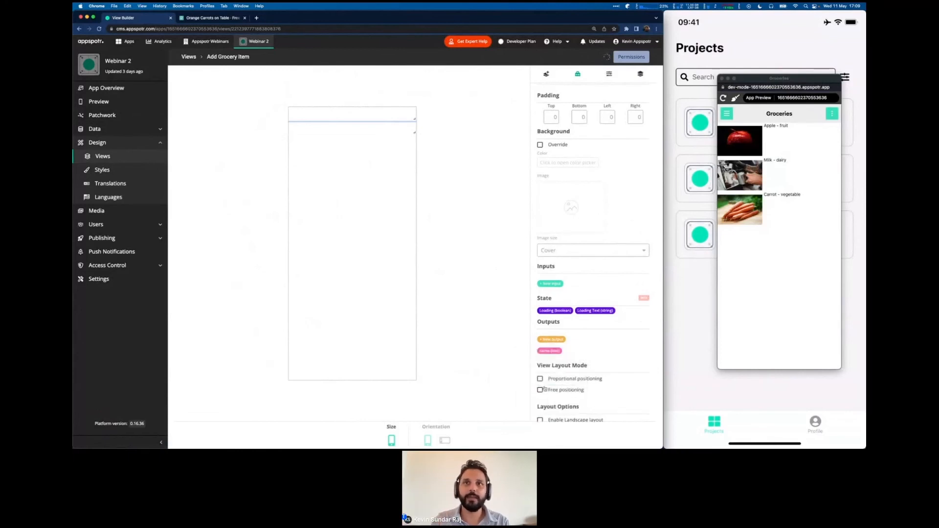
left_click(549, 340)
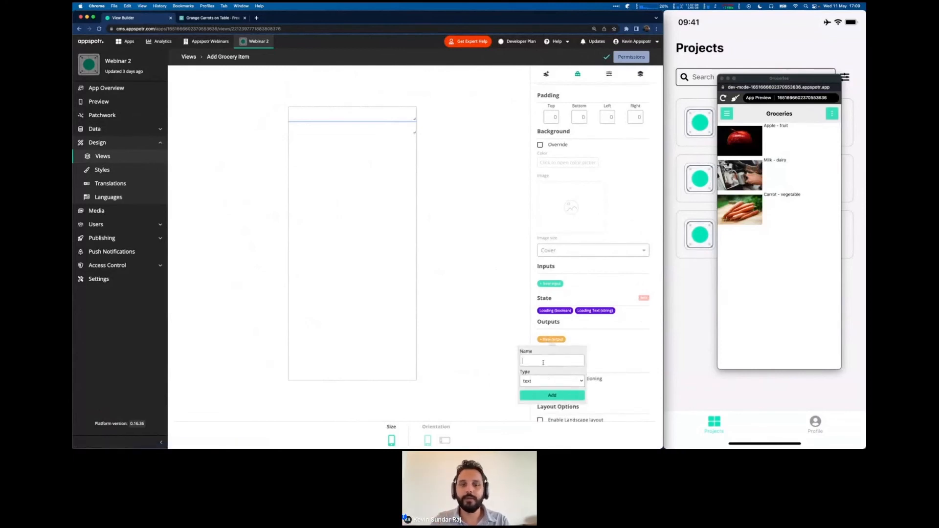
type("categ")
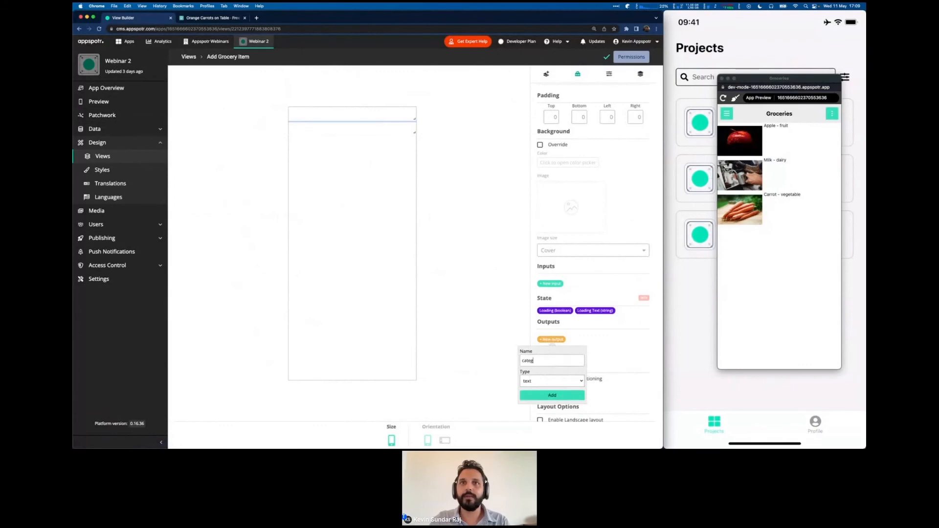
type("ory")
left_click(544, 394)
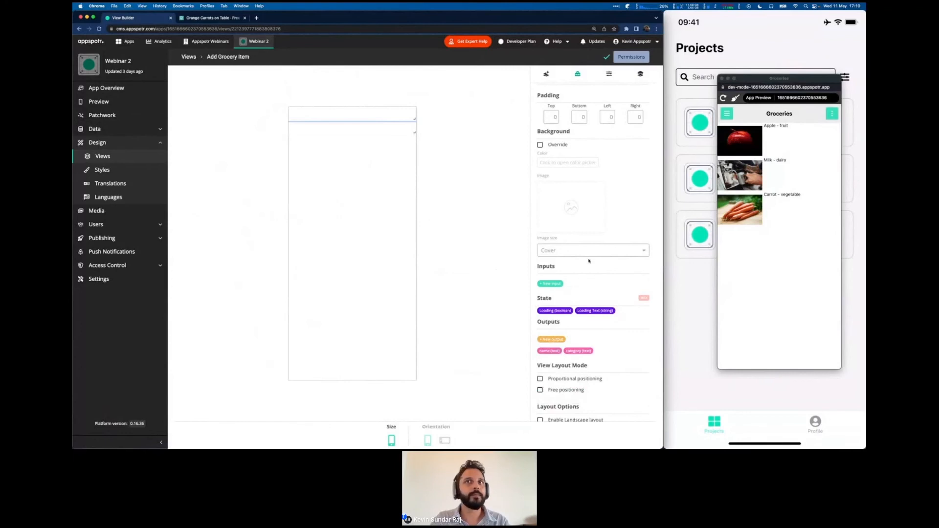
Set the upper Input component's placeholder to Name.
scroll(589, 261, "up", 2)
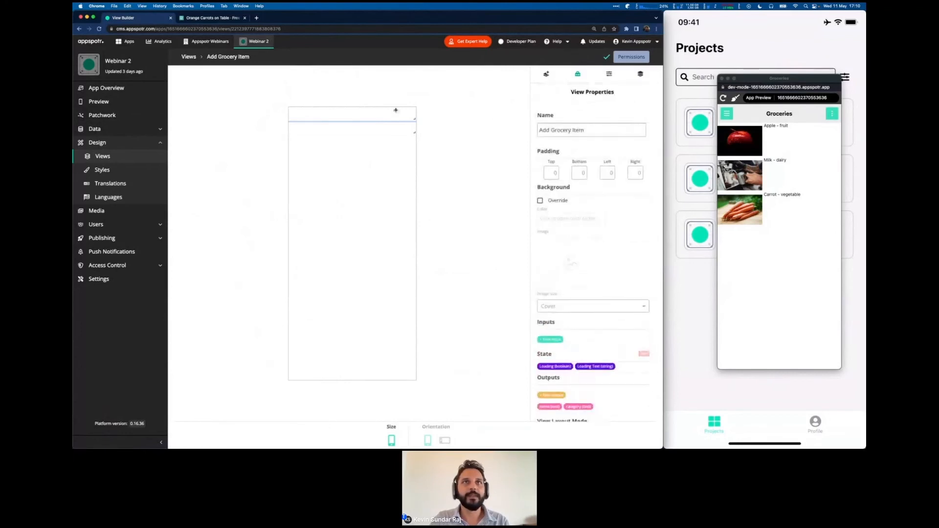
left_click(609, 74)
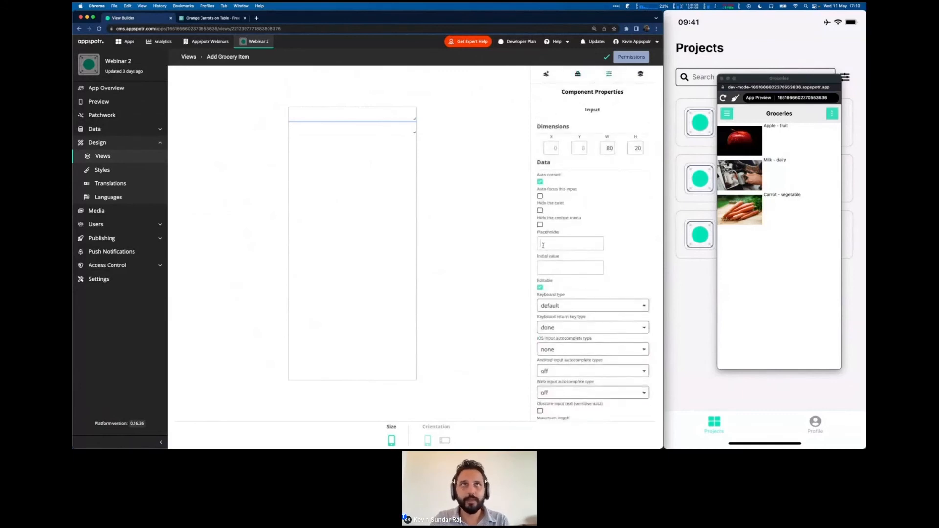
left_click(543, 245)
type("Name")
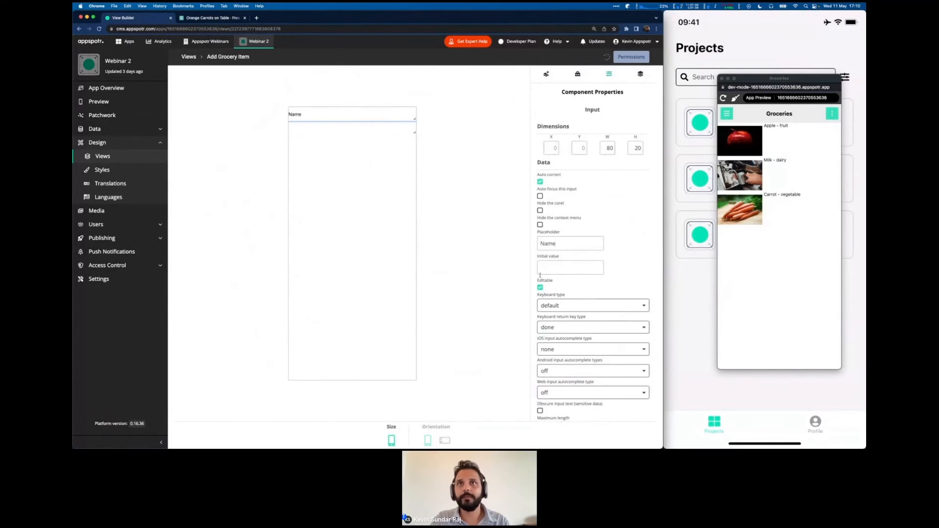
Bind the value output of the Name input to the view's name output.
scroll(533, 250, "down", 5)
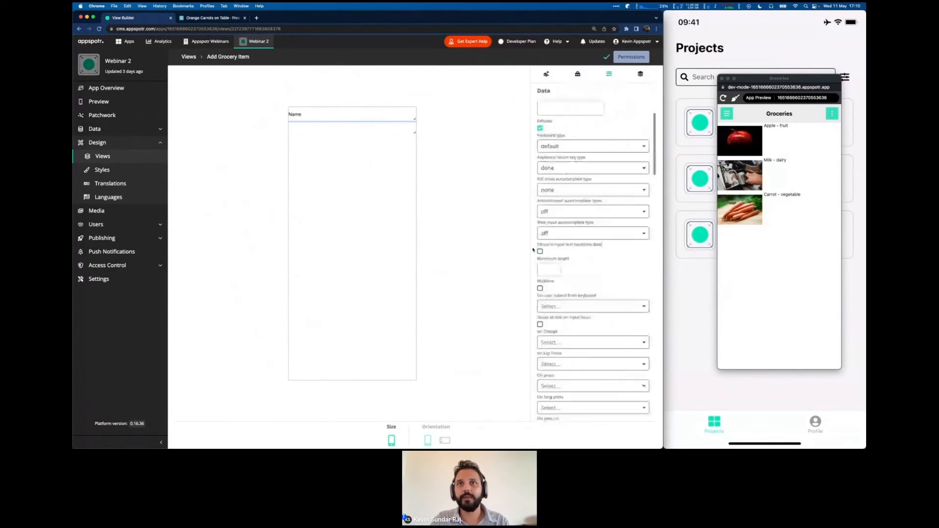
scroll(537, 264, "down", 10)
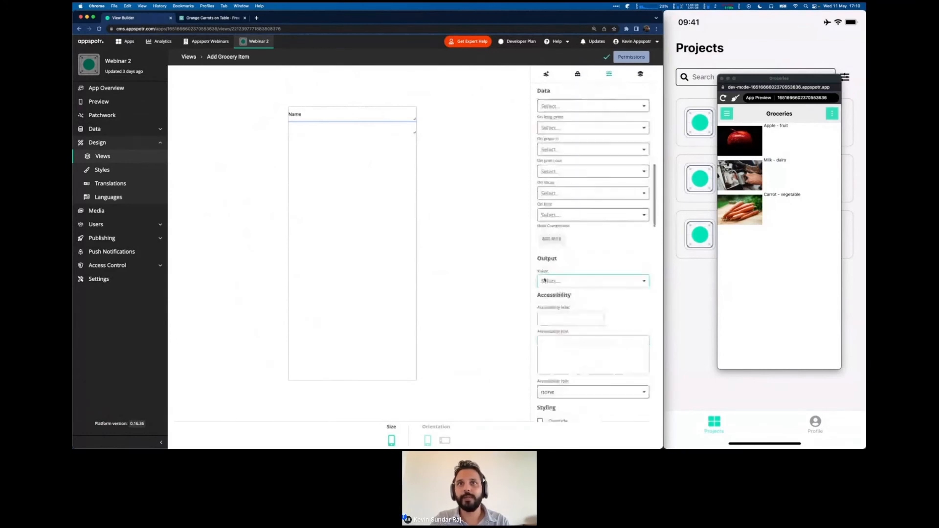
left_click(544, 280)
left_click(550, 299)
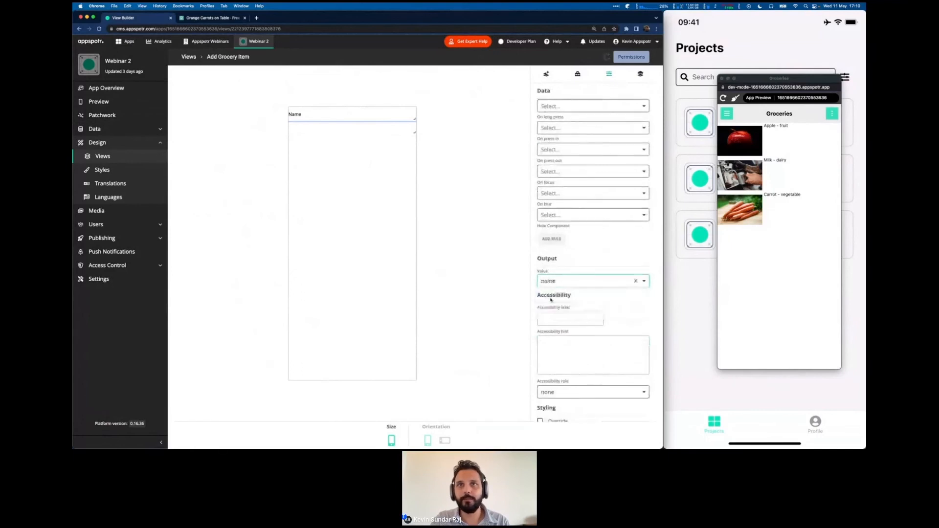
Set the lower Input component's placeholder to Category and bind its value output to category.
left_click(381, 124)
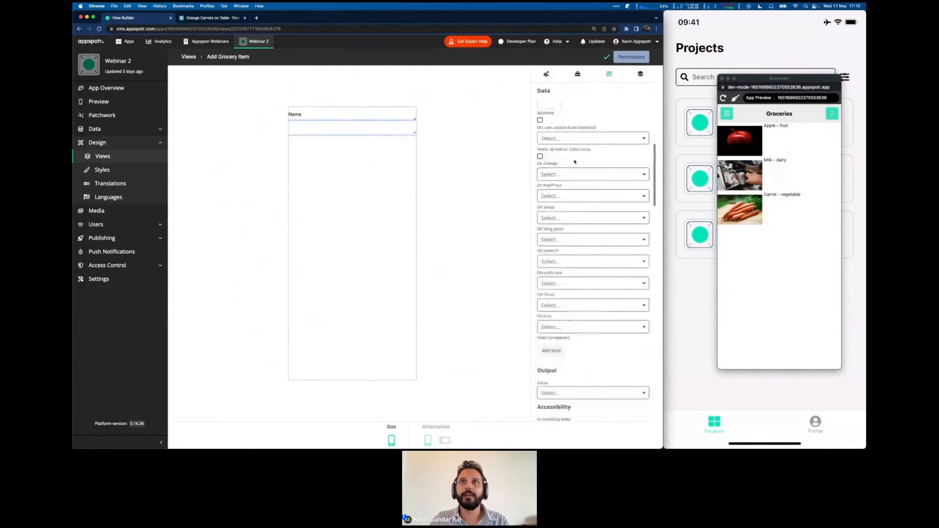
type("Category")
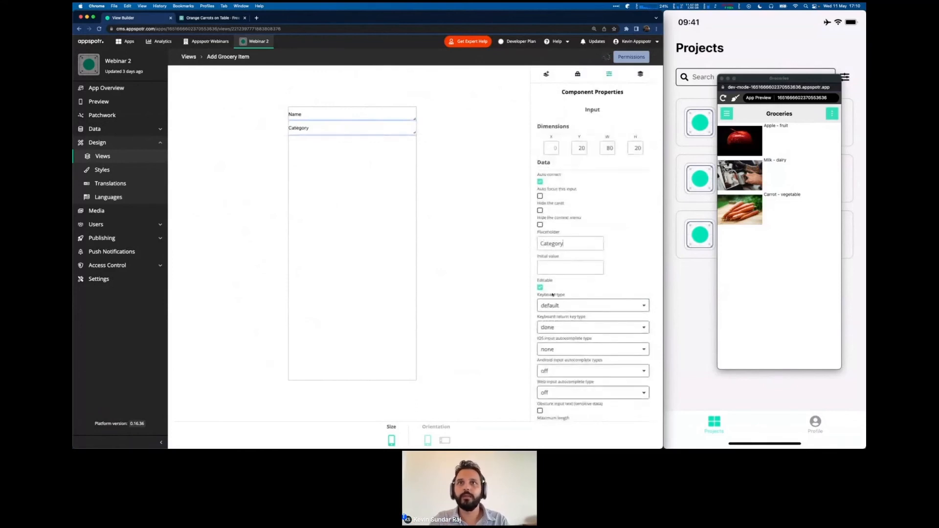
scroll(552, 295, "down", 5)
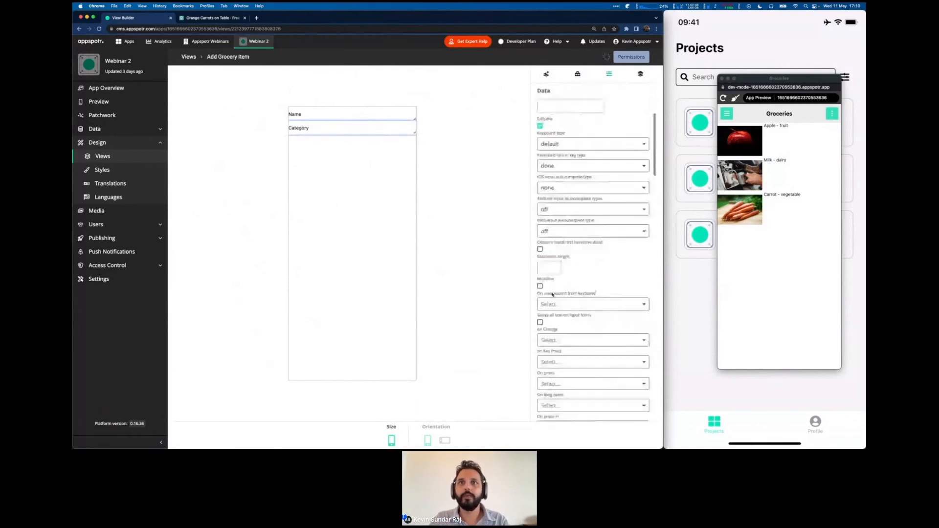
scroll(552, 294, "down", 5)
left_click(552, 199)
left_click(547, 230)
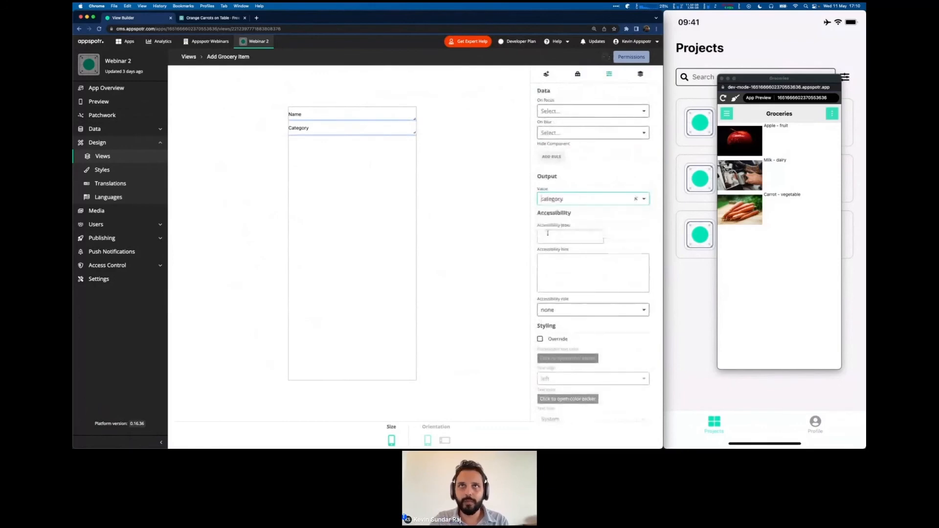
Add a Button component below the two inputs and set its text to "Add item".
scroll(548, 233, "up", 5)
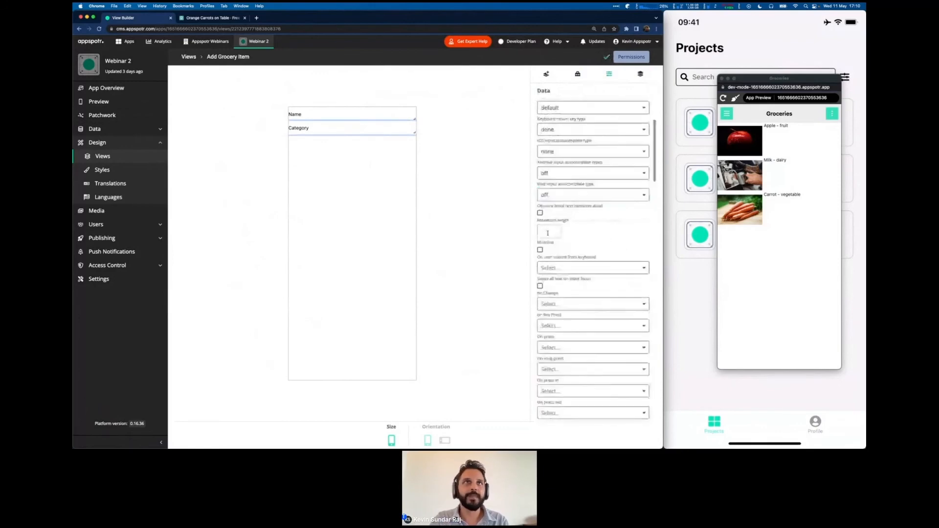
scroll(547, 233, "up", 5)
left_click(548, 73)
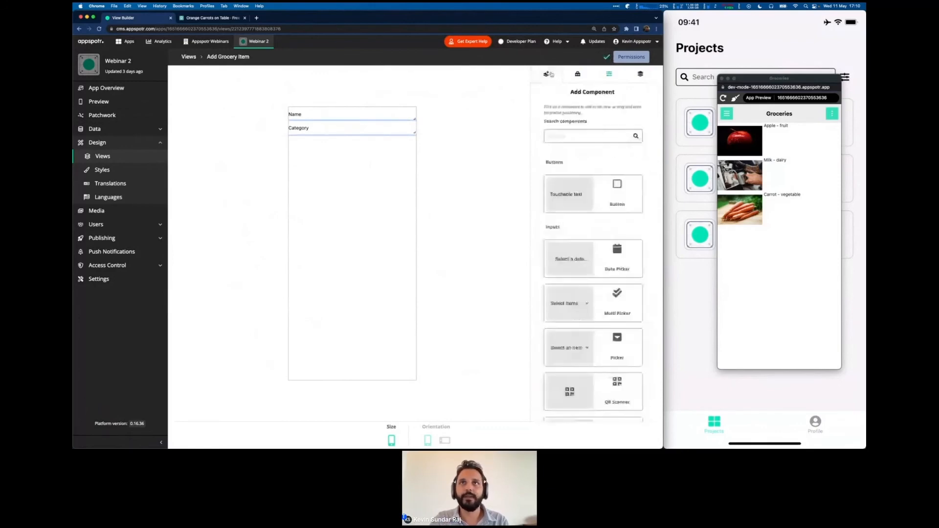
left_click(566, 199)
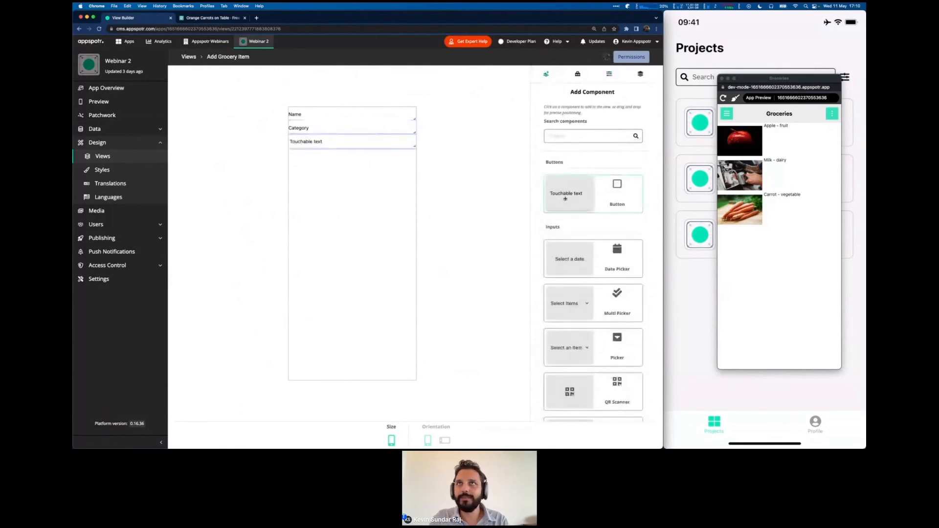
left_click(602, 79)
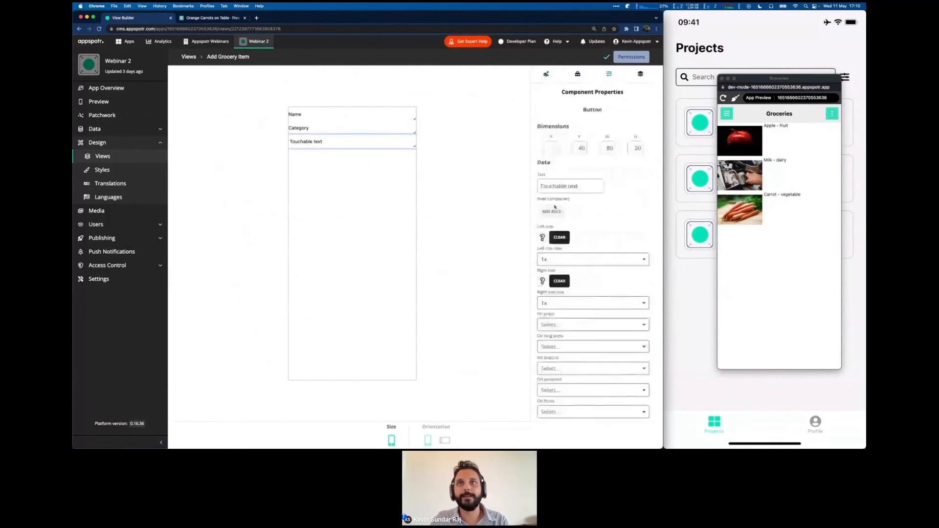
triple_click(549, 185)
type("Add item")
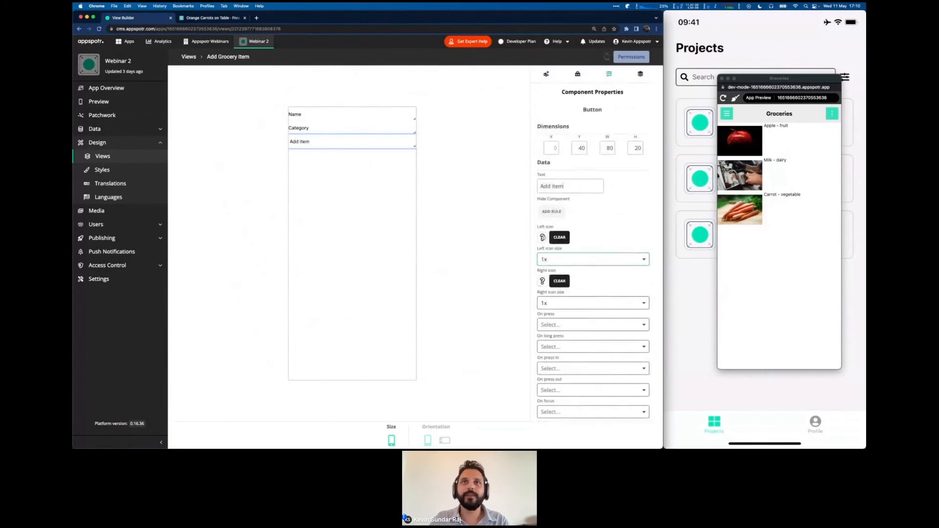
Give the Add item button a plain plus sign as its left icon.
left_click(542, 237)
type("plus")
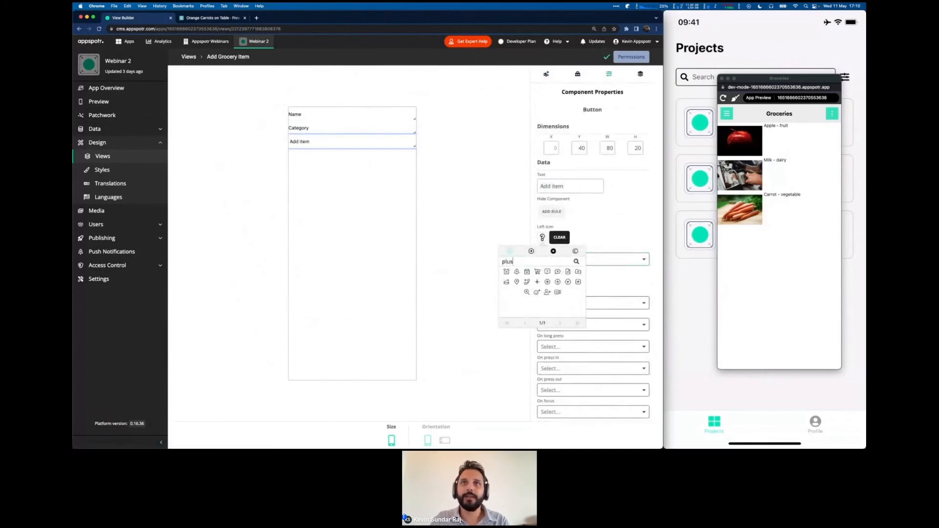
left_click(537, 282)
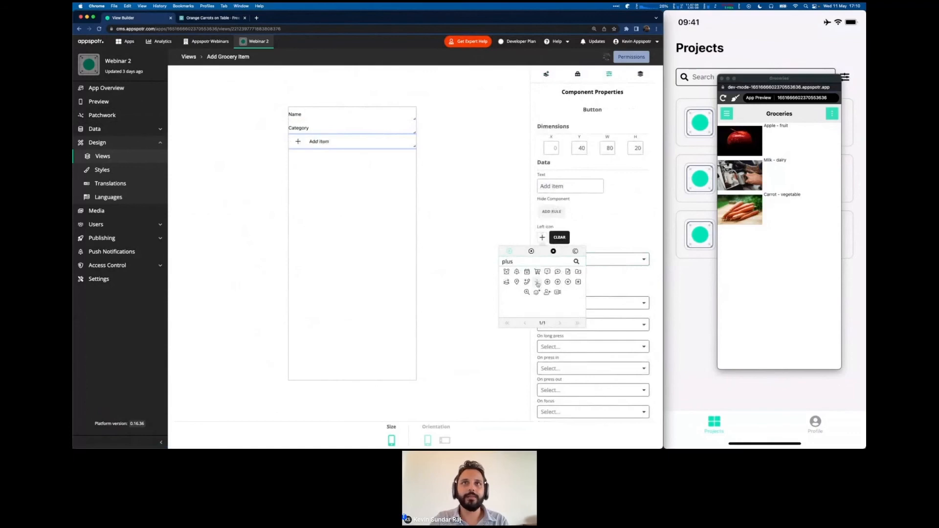
left_click(532, 223)
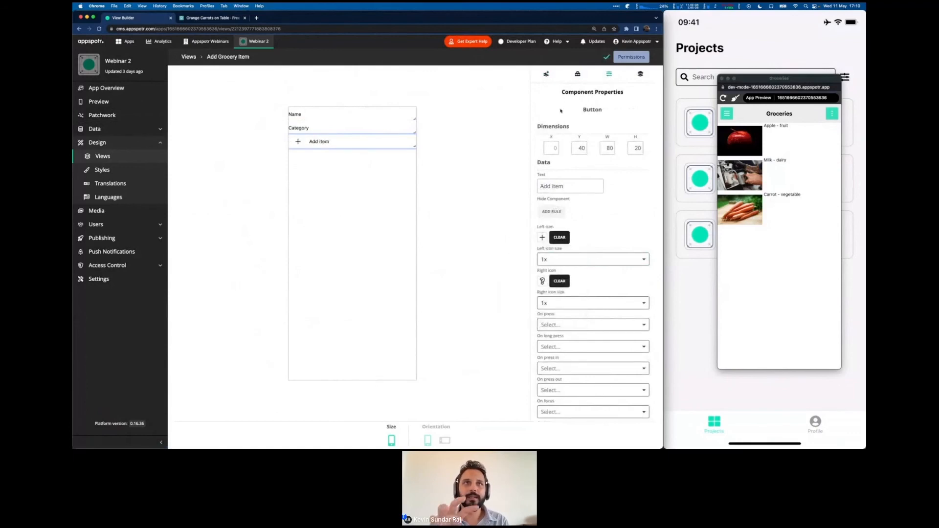
Add an output named onItemAdd of type event to the Add Grocery Item view.
left_click(577, 74)
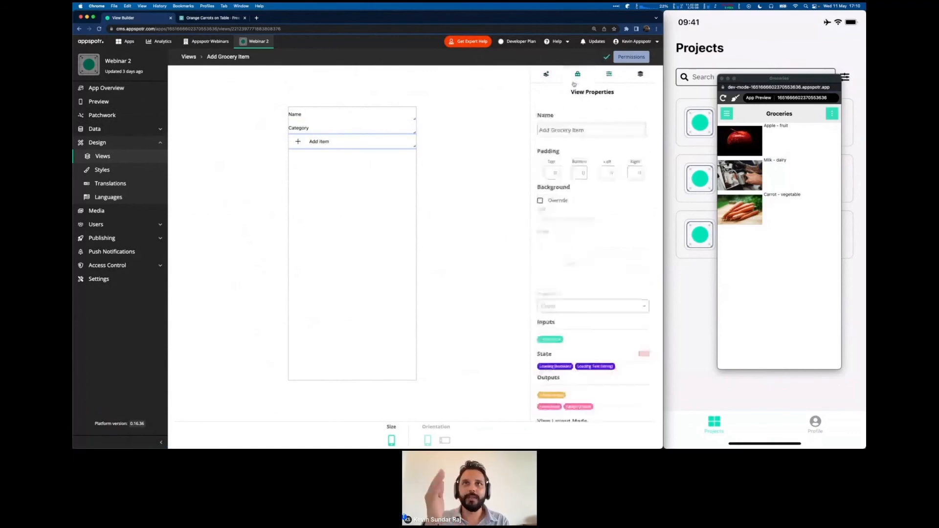
scroll(557, 256, "down", 2)
left_click(551, 331)
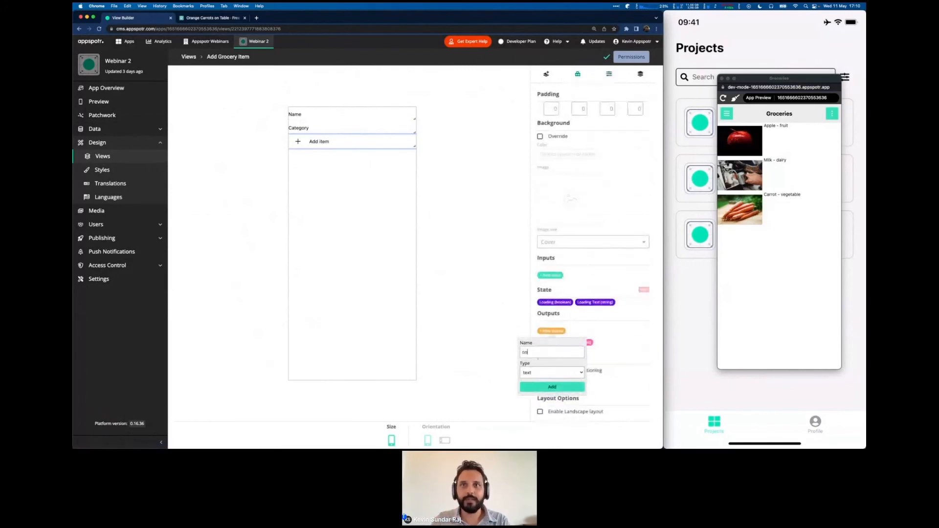
type("onItemAdd")
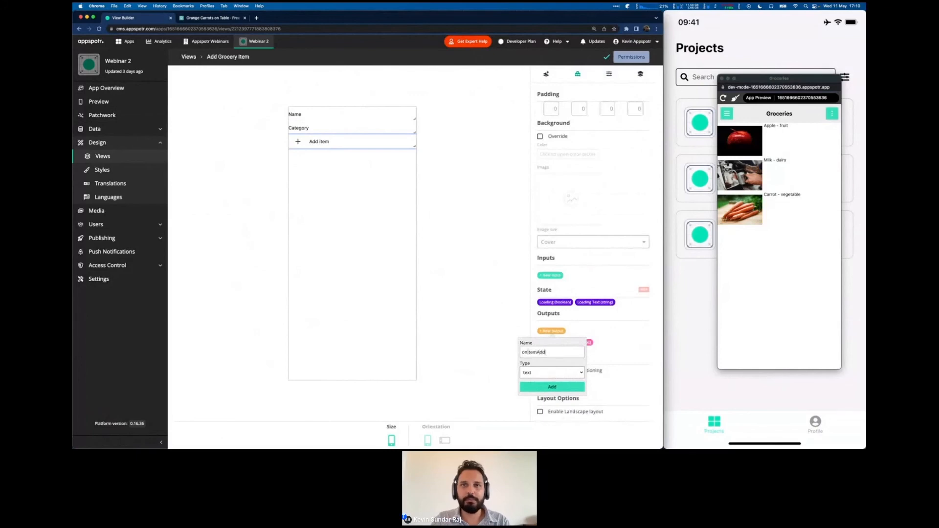
left_click(538, 374)
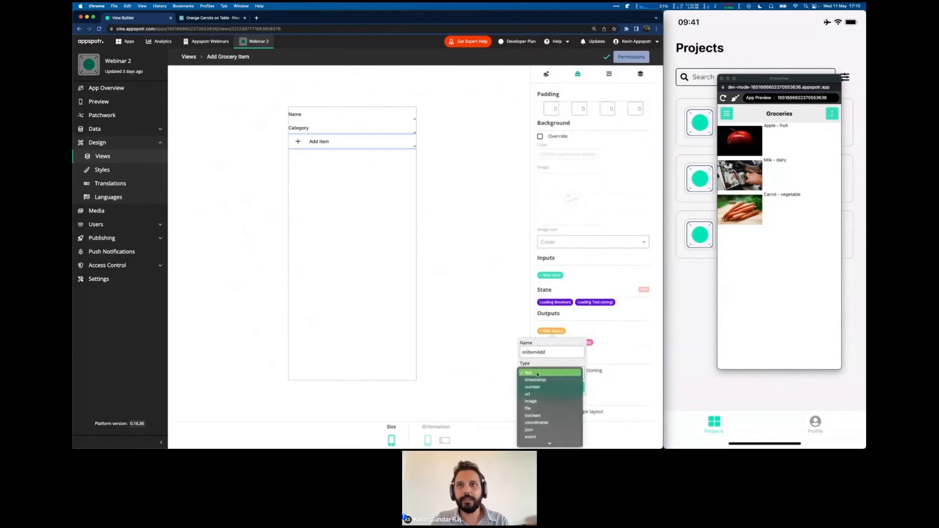
left_click(536, 434)
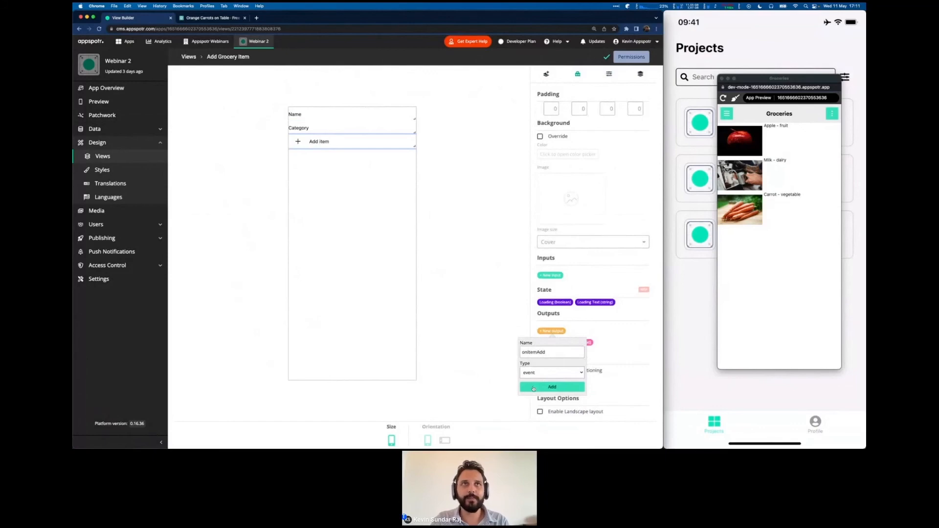
left_click(533, 388)
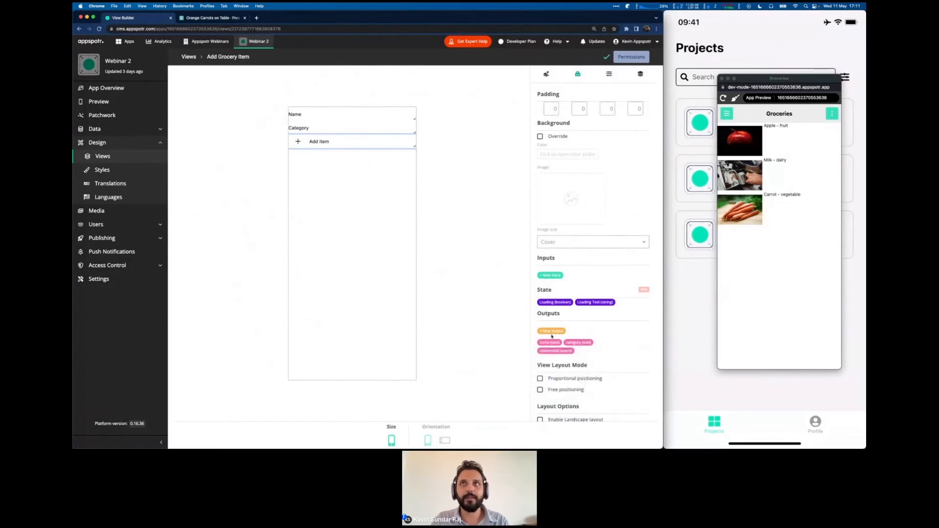
Set the Add item button's On press action to onItemAdd.
left_click(609, 73)
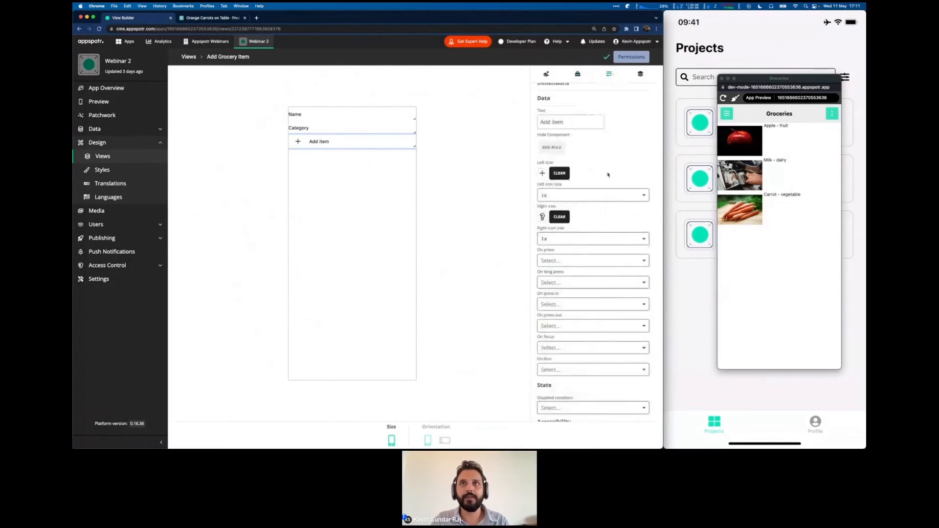
left_click(550, 261)
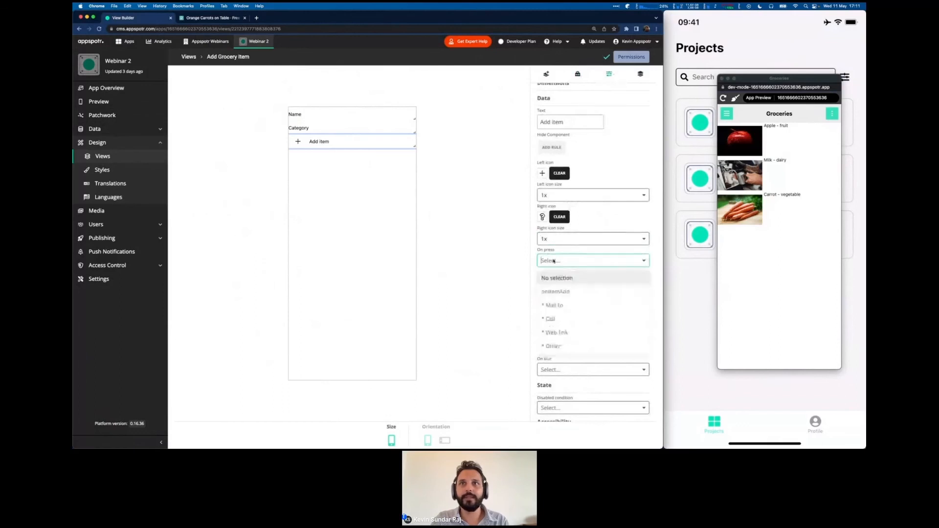
left_click(556, 292)
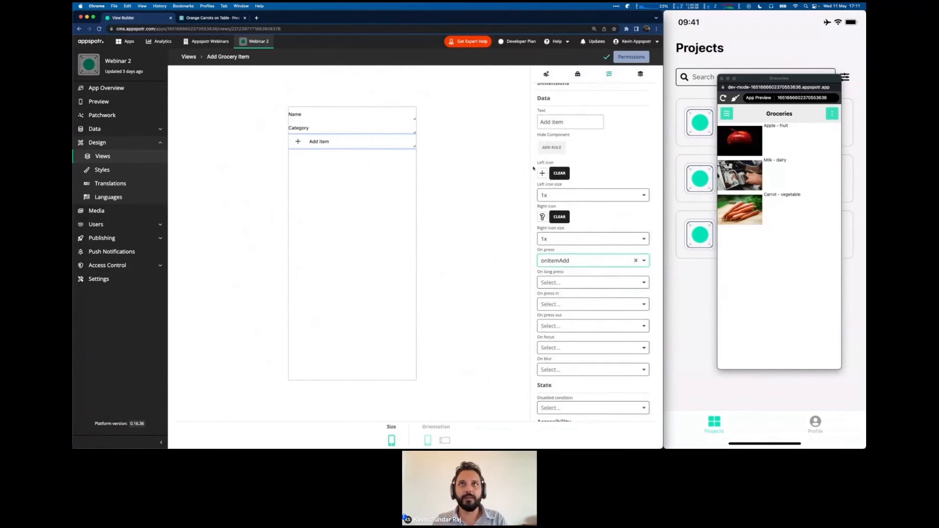
scroll(533, 168, "up", 3)
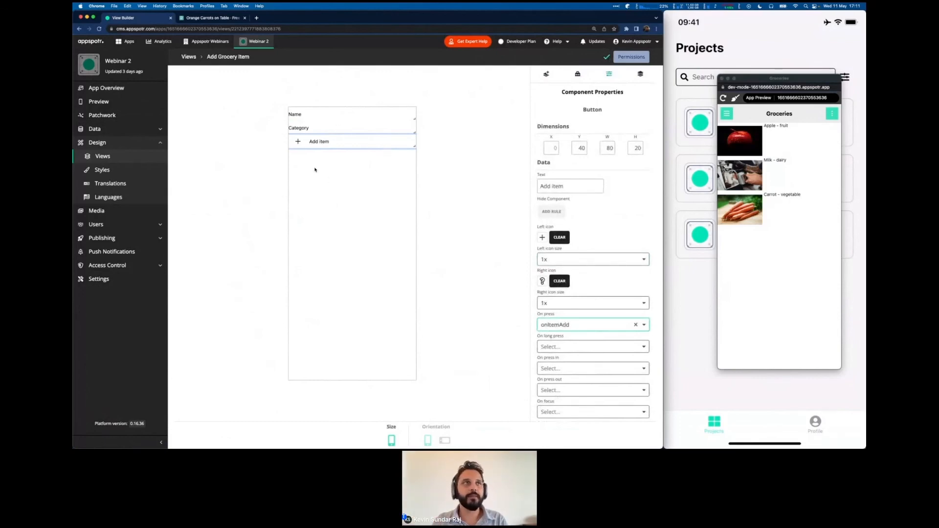
In the Patchwork, move the Sub Menu, Sub1, Sub2, Home1, Groceries and Grocery Item Details patches up to free space above Logout.
left_click(138, 118)
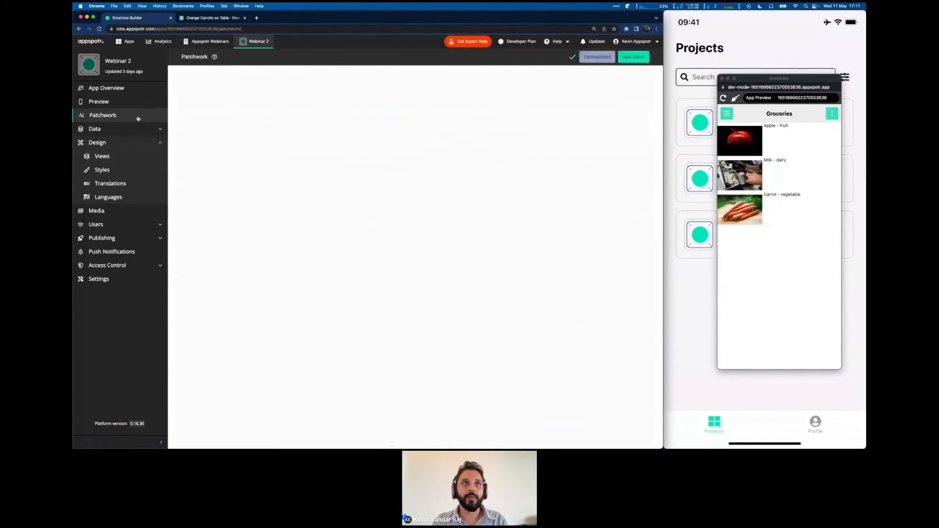
left_click_drag(233, 197, 280, 191)
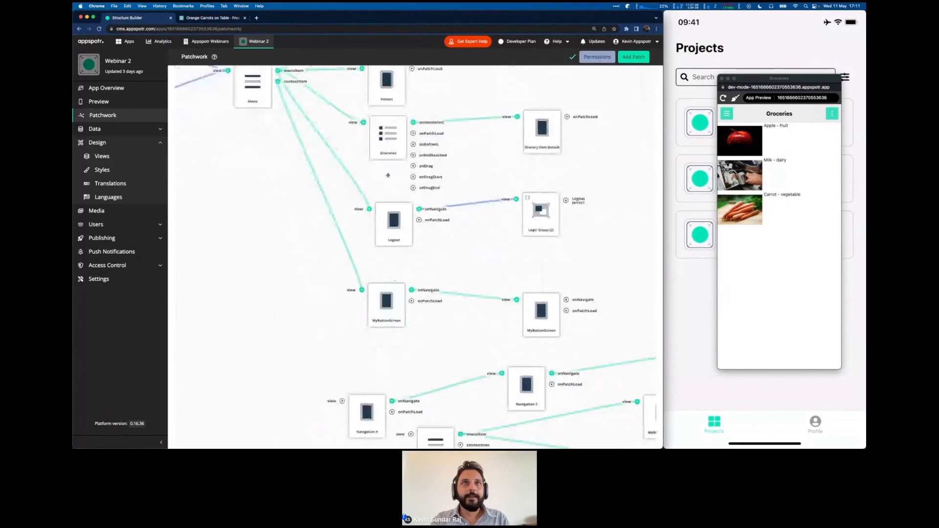
left_click_drag(386, 175, 367, 341)
left_click_drag(371, 162, 369, 72)
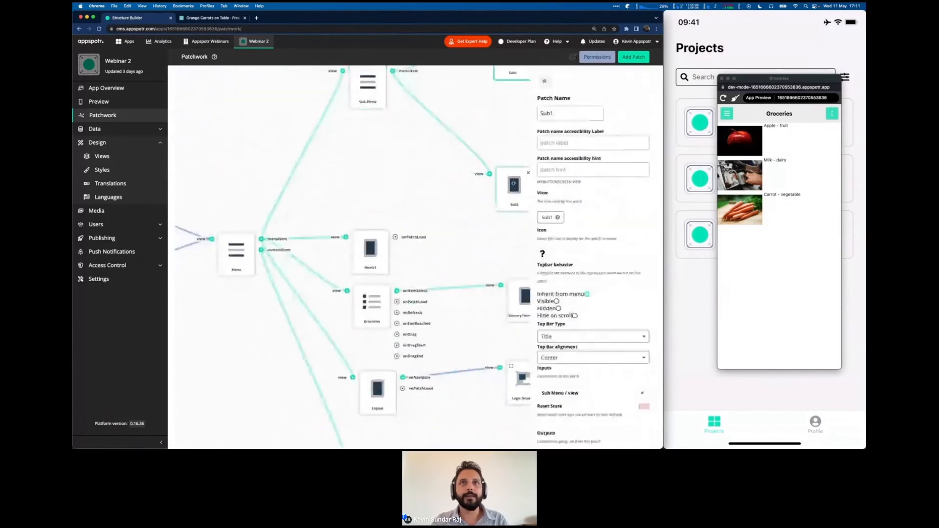
left_click_drag(513, 193, 513, 123)
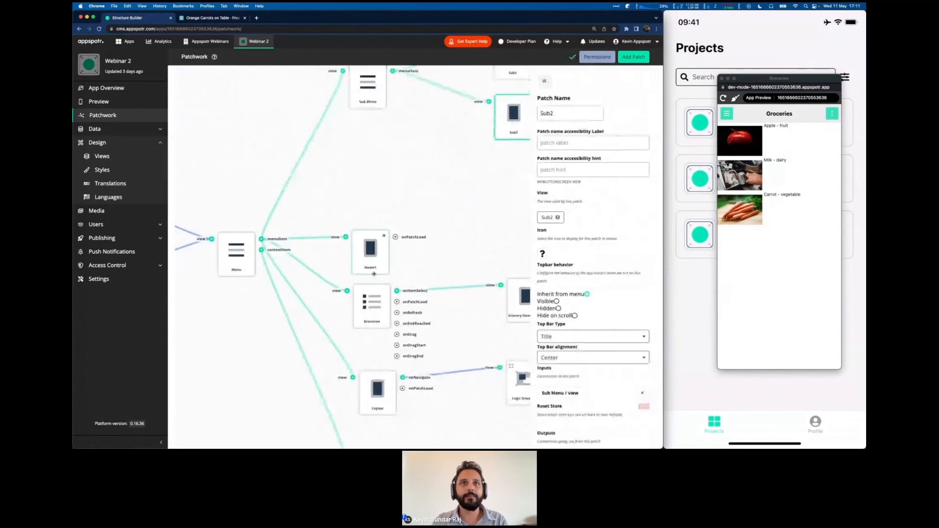
left_click_drag(370, 250, 370, 152)
left_click_drag(371, 306, 370, 221)
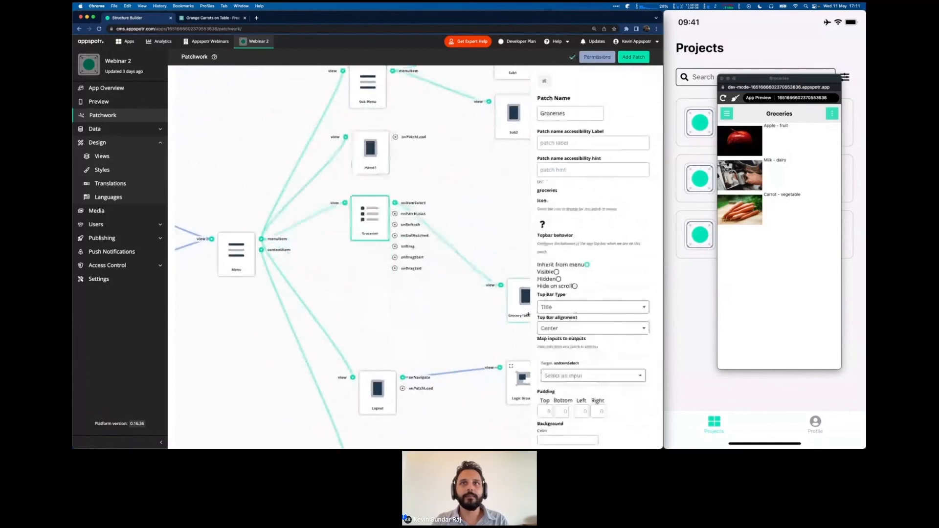
left_click_drag(528, 315, 514, 215)
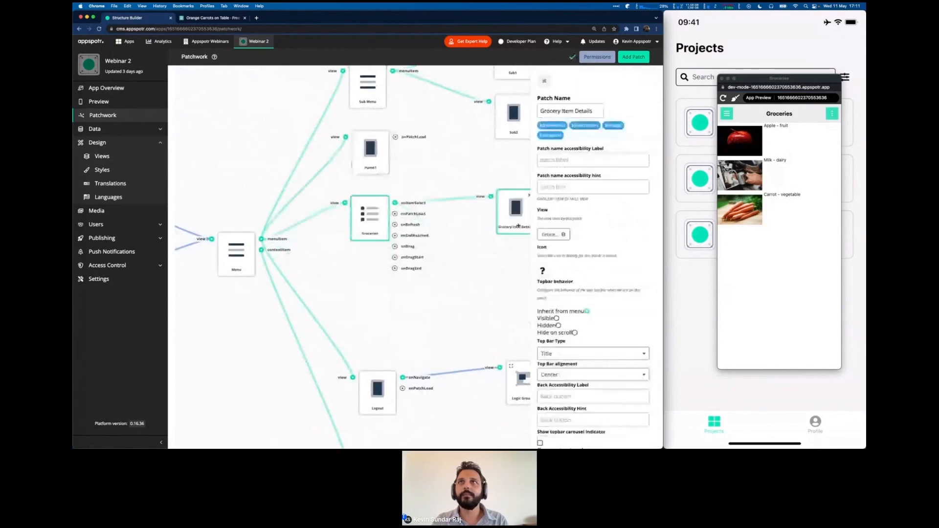
Add the Add Grocery Item view as a patch between Groceries and Logout and connect the Menu's menuItem output to its view input.
left_click(629, 59)
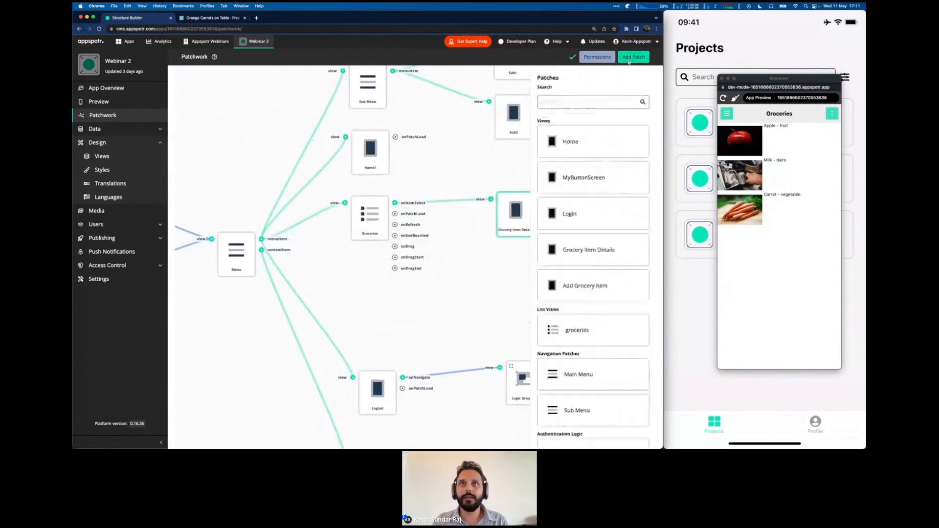
left_click(588, 287)
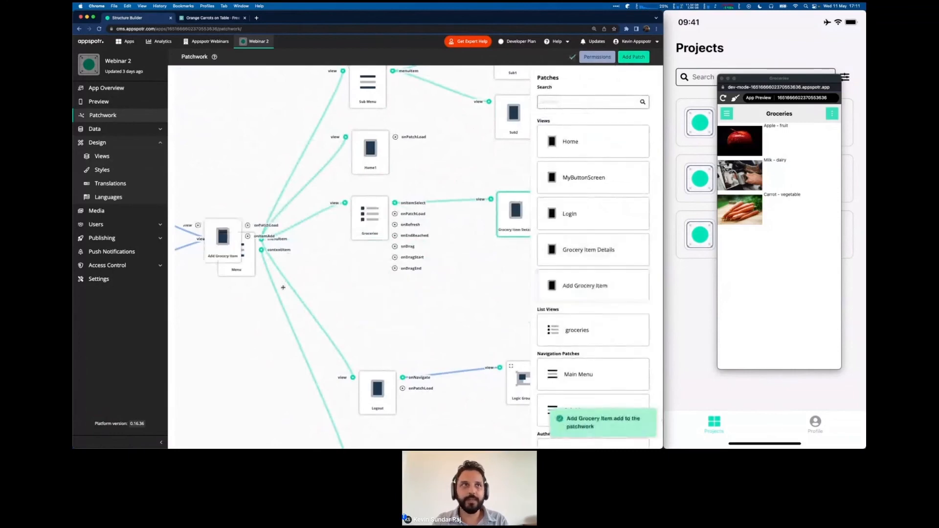
left_click_drag(226, 249, 378, 320)
left_click_drag(261, 239, 349, 297)
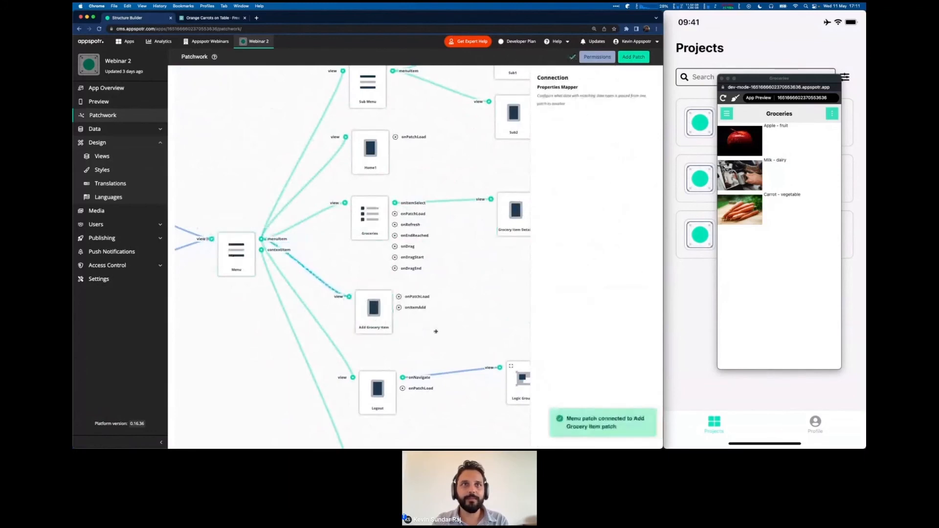
left_click_drag(434, 329, 361, 273)
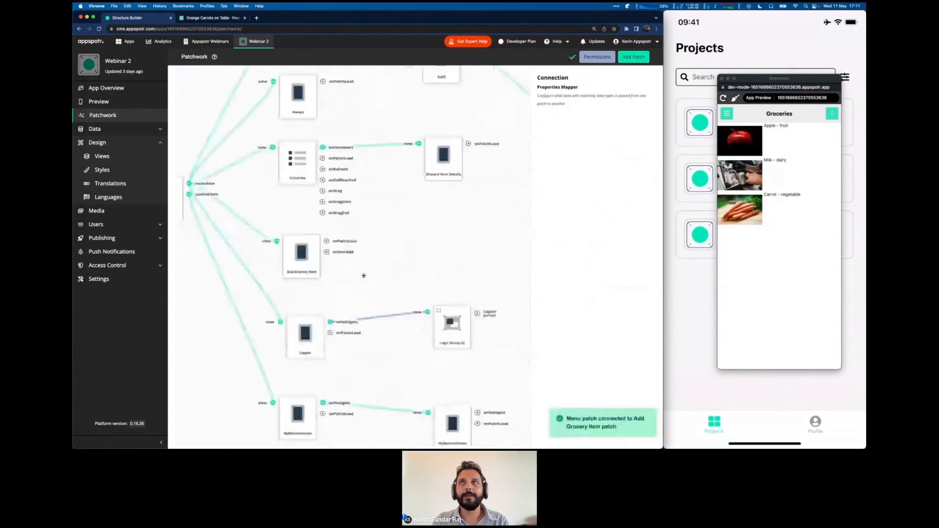
Add an Add to dataset logic patch beside the Add Grocery Item patch and connect the onItemAdd output to its view input.
left_click(633, 57)
left_click(552, 100)
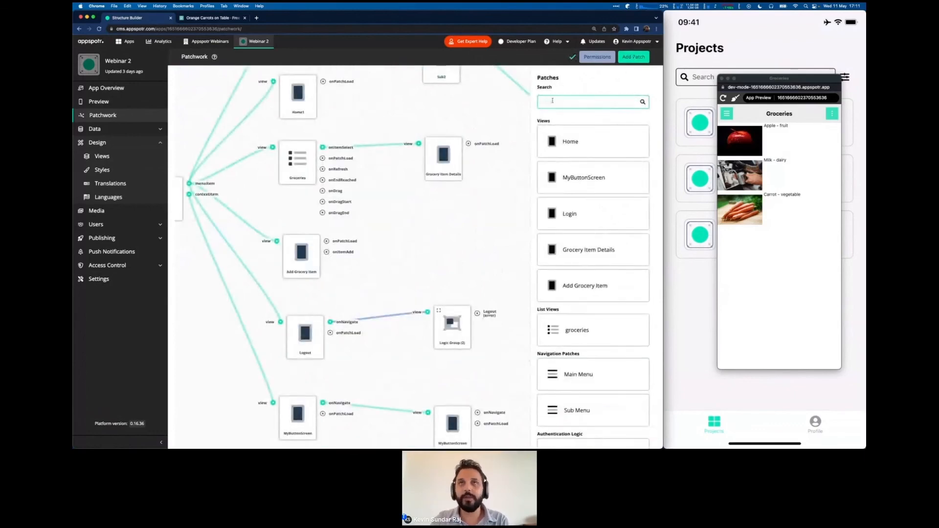
type("da")
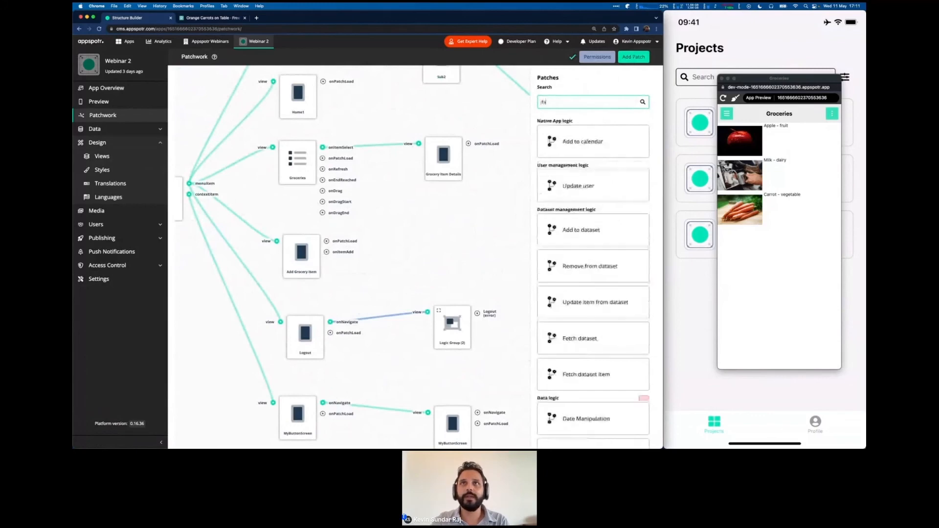
type("ta")
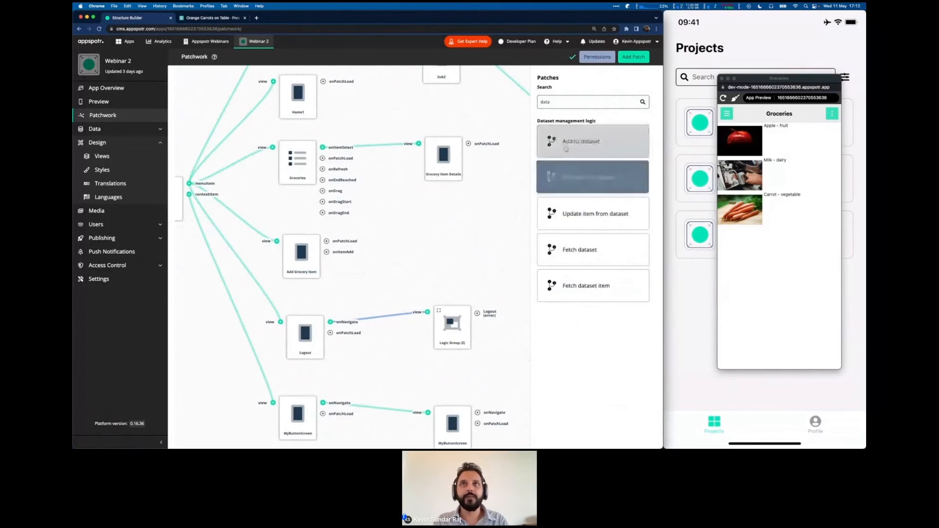
left_click_drag(569, 147, 442, 253)
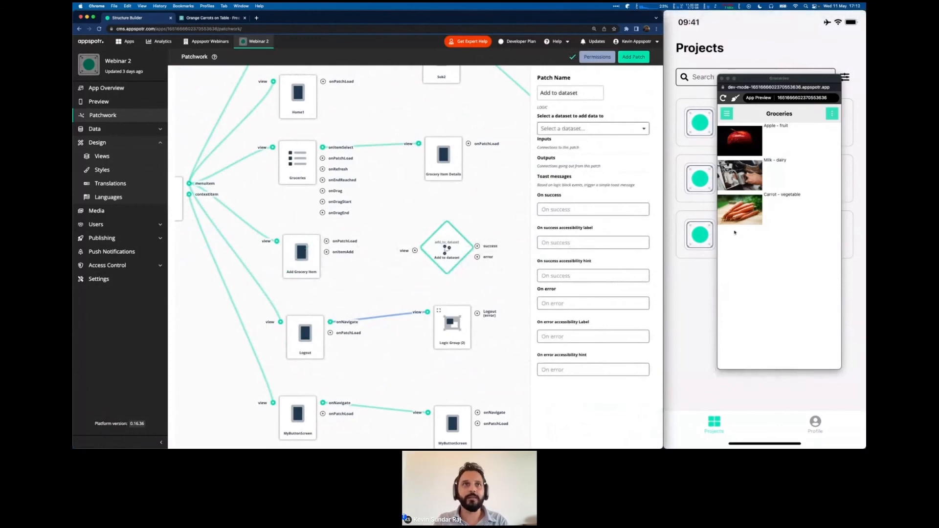
left_click(303, 268)
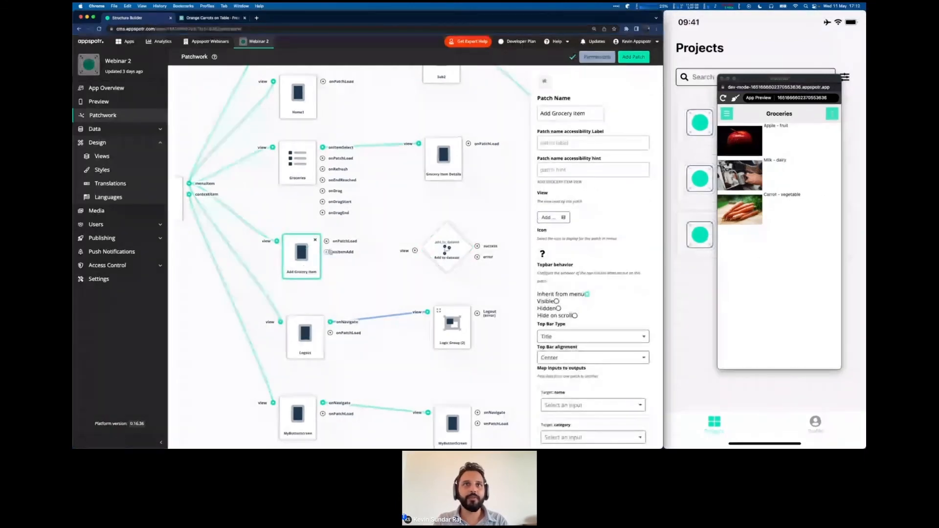
left_click_drag(326, 252, 414, 251)
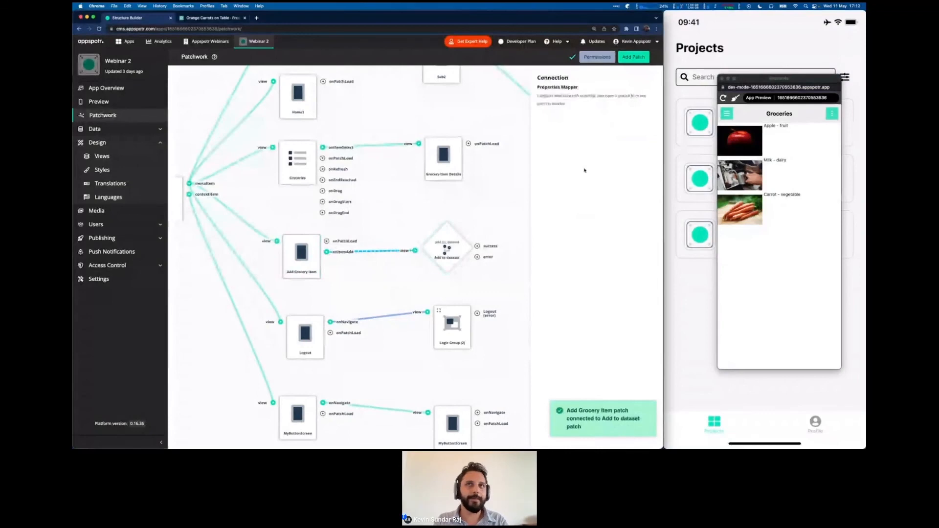
Set groceries as the dataset that the Add to dataset patch adds data to.
left_click(447, 254)
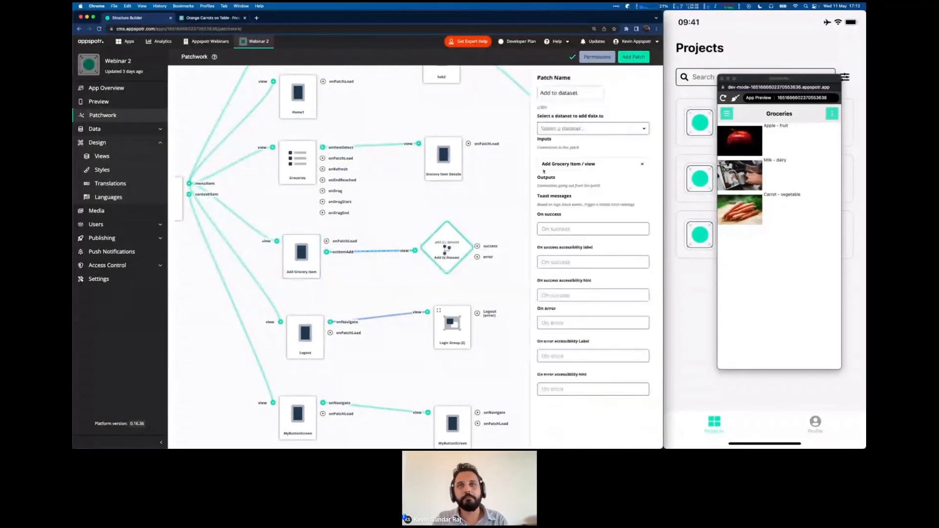
left_click(549, 129)
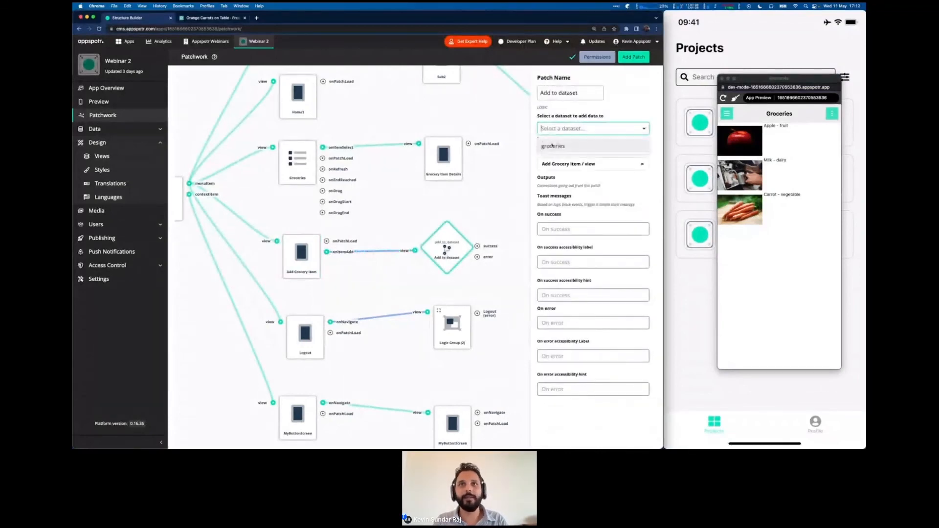
left_click(552, 146)
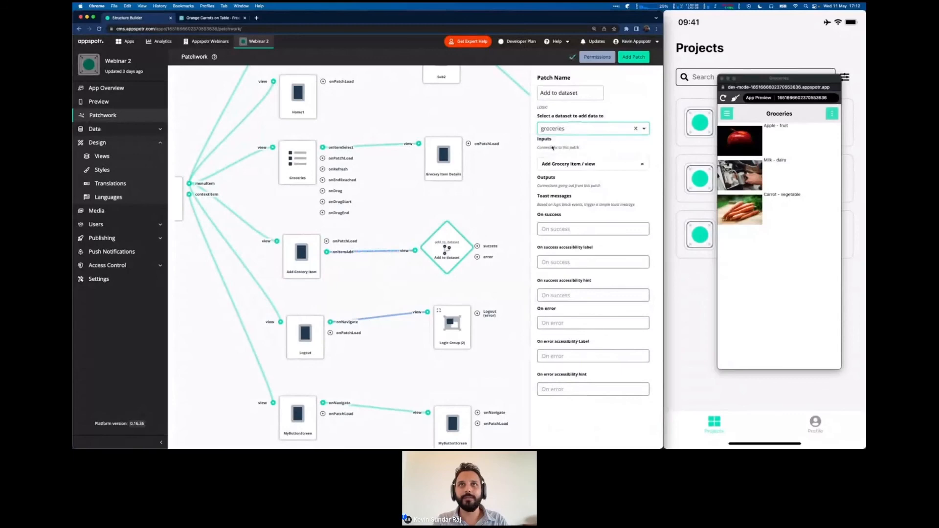
On the onItemAdd connection, map Add Grocery Item / name to the dataset's name and Add Grocery Item / category to its category.
left_click(375, 251)
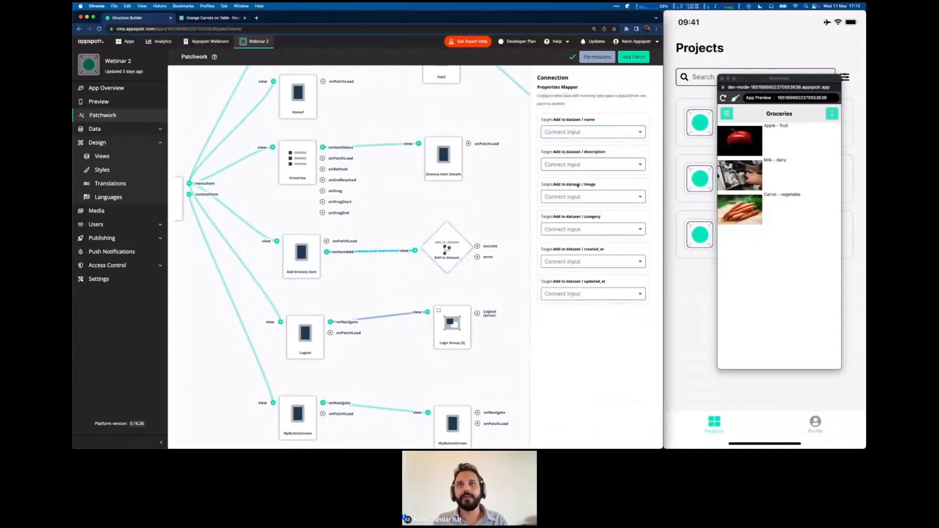
left_click(568, 132)
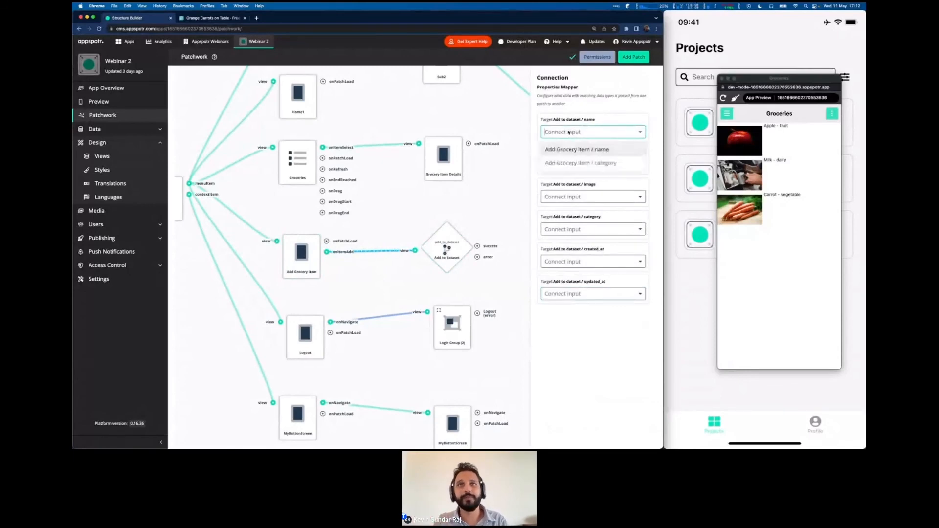
left_click(578, 150)
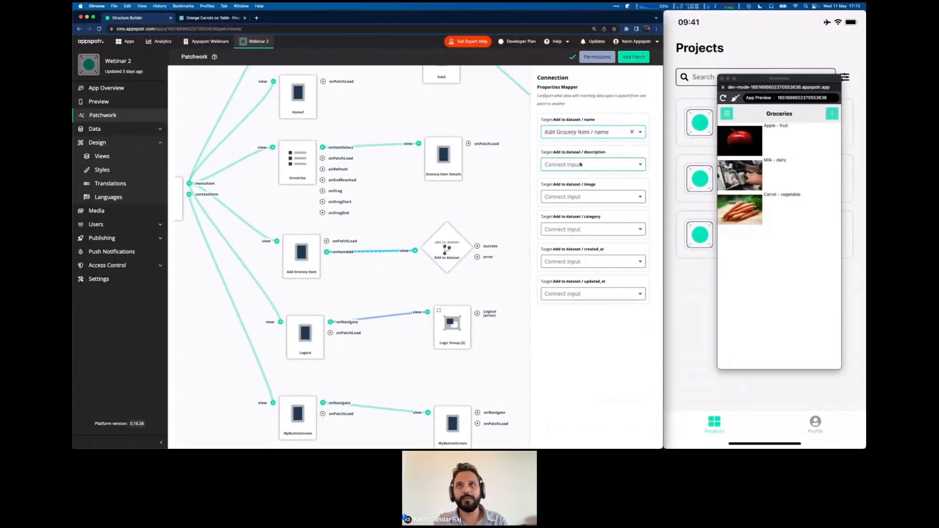
left_click(578, 229)
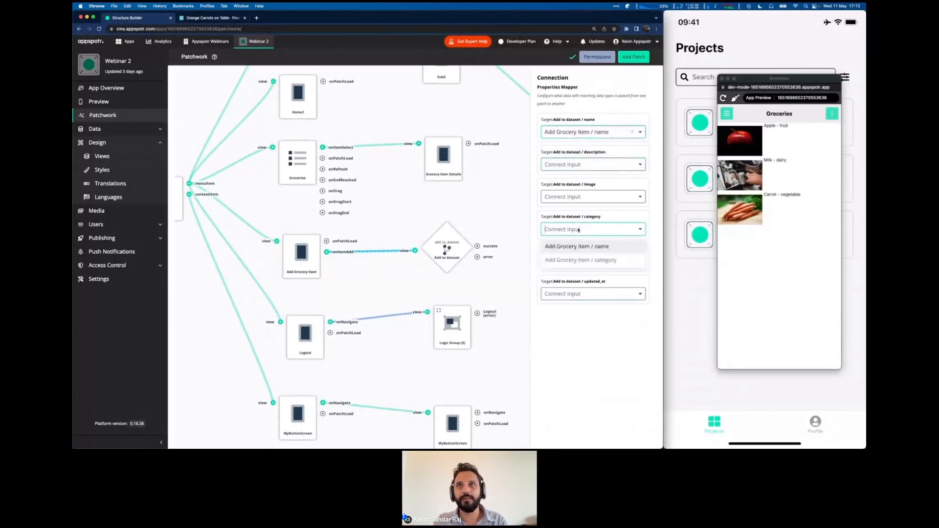
left_click(577, 261)
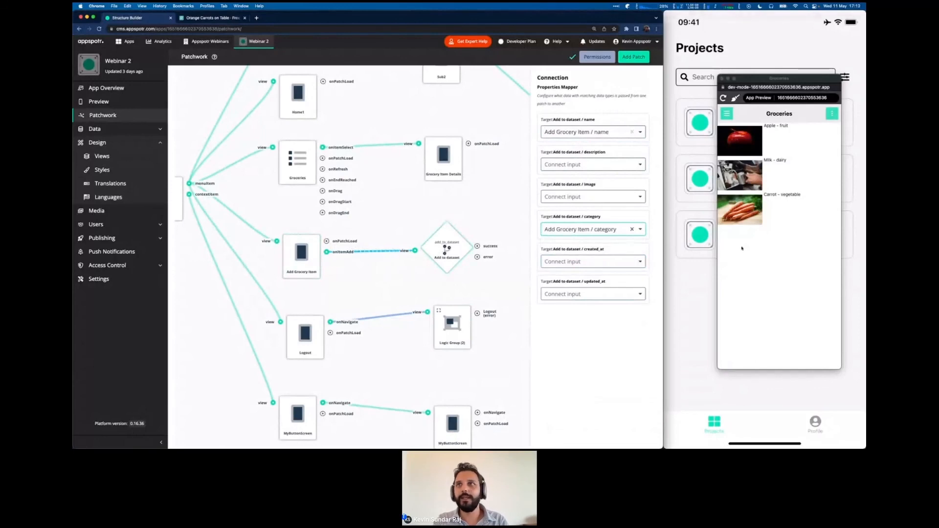
Reload the app preview, open Add Grocery Item and add an item with the name Tomato and the category fruit.
left_click(753, 271)
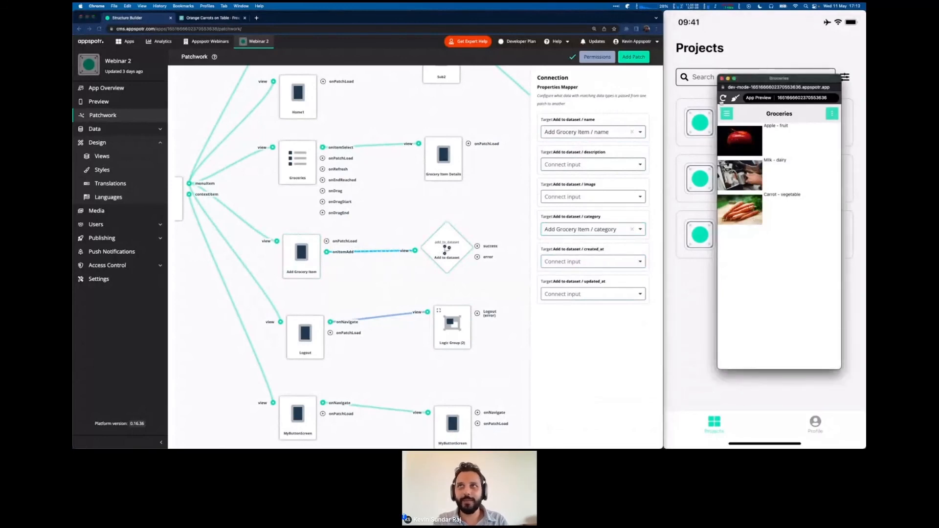
left_click(723, 98)
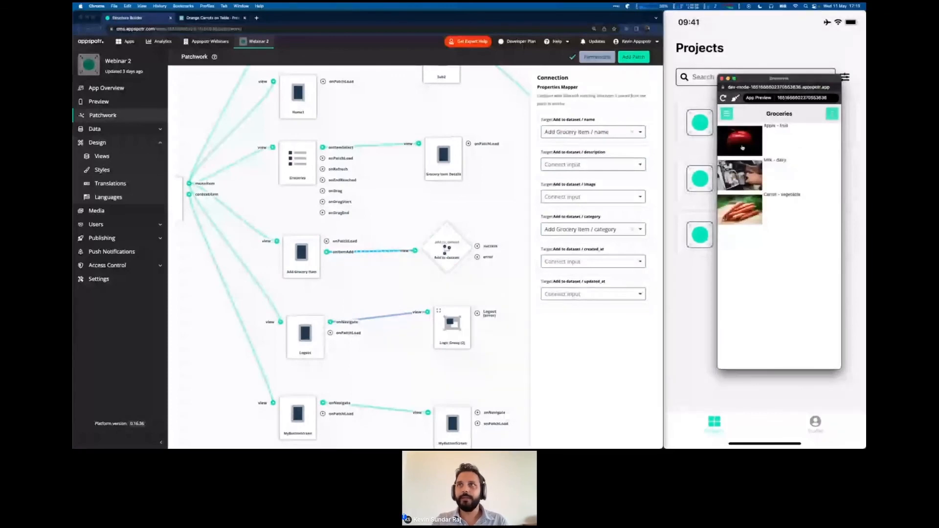
left_click(727, 114)
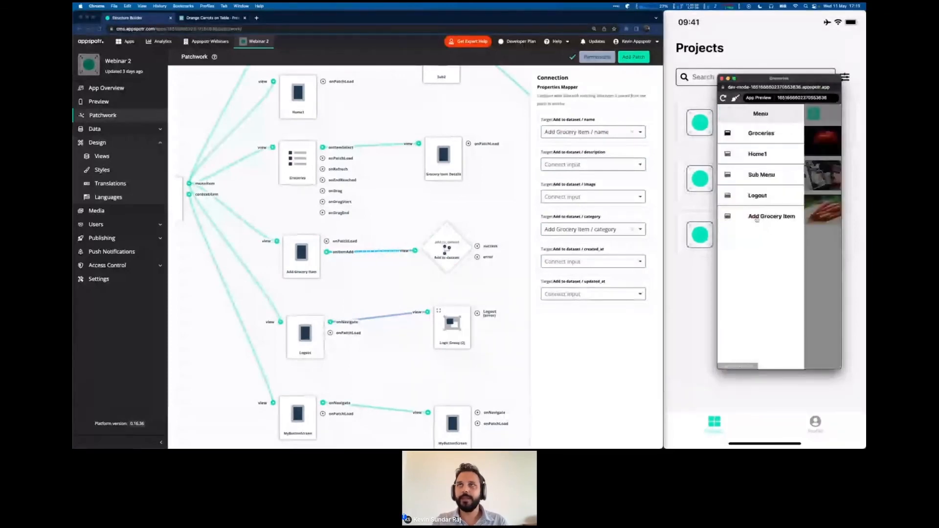
left_click(754, 217)
left_click(727, 129)
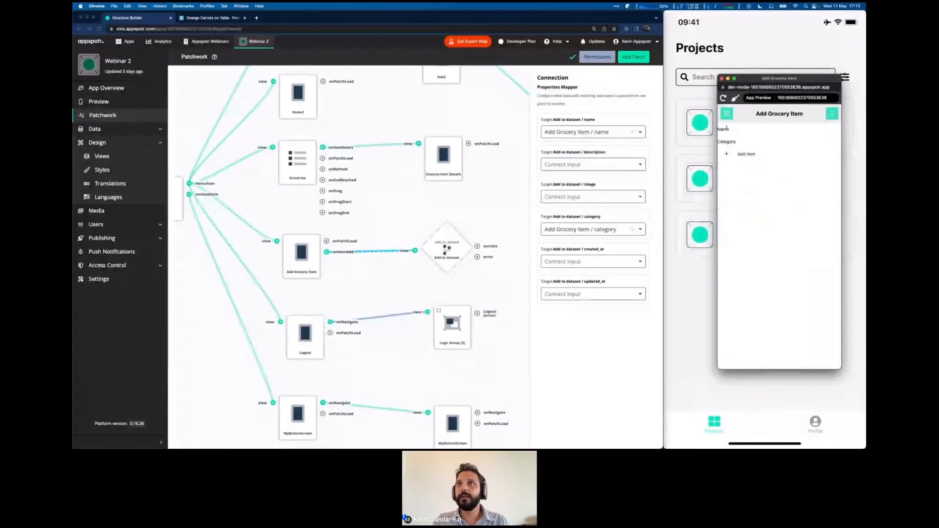
type("Tomato")
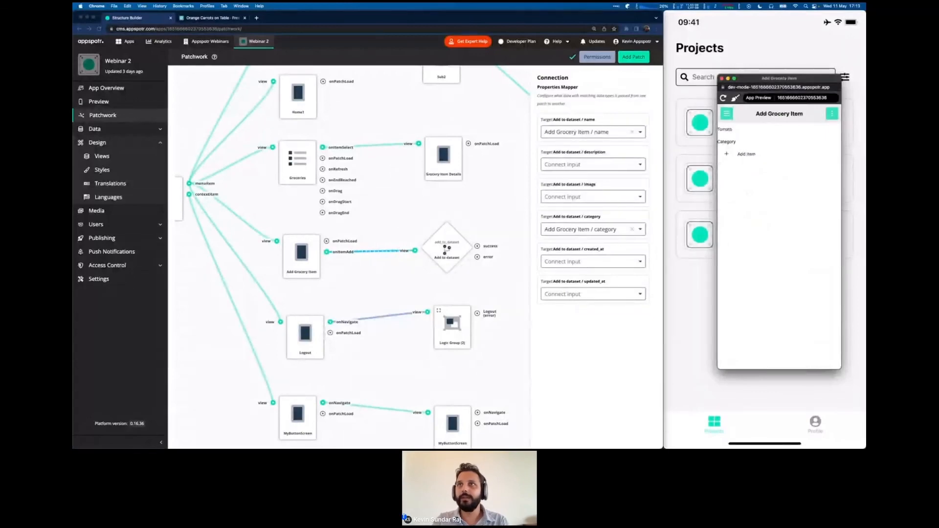
type("Fruit")
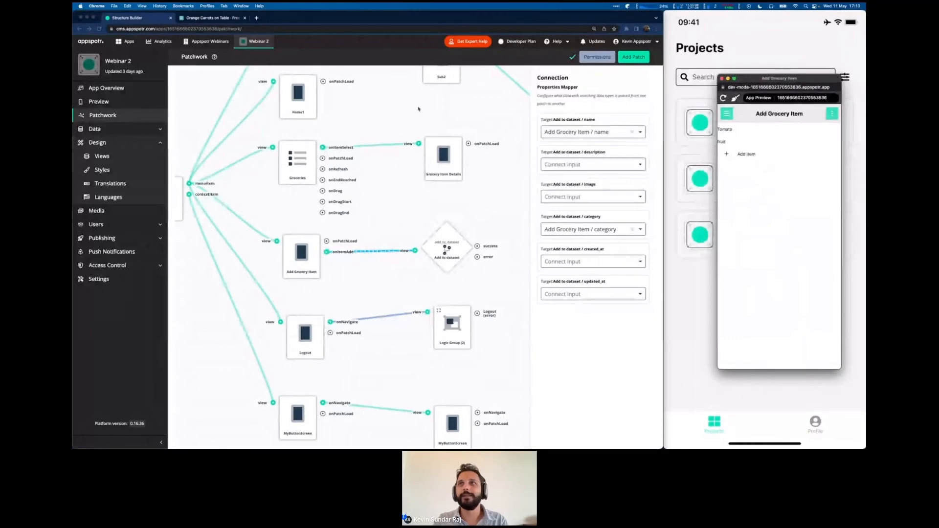
In the app preview, check the Groceries list, the Tomato item's details and the Add Grocery Item form.
left_click(727, 114)
left_click(737, 141)
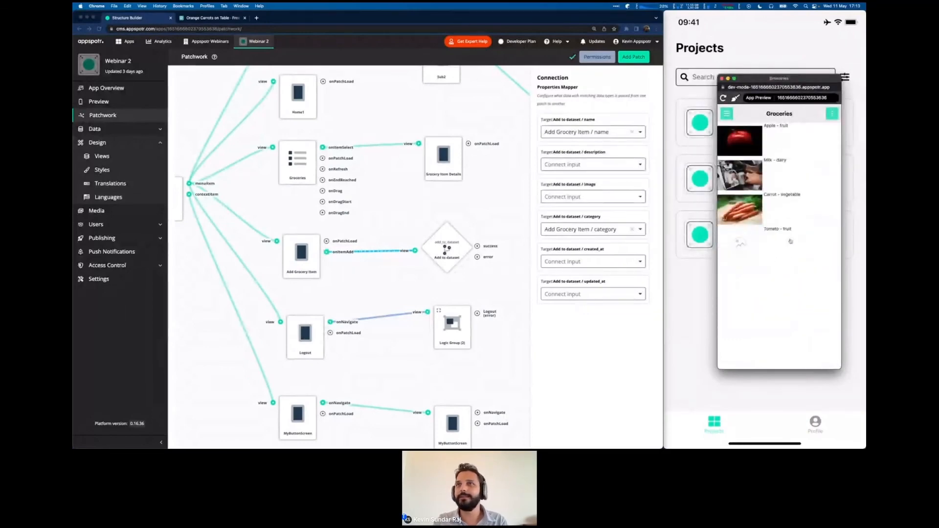
left_click(727, 115)
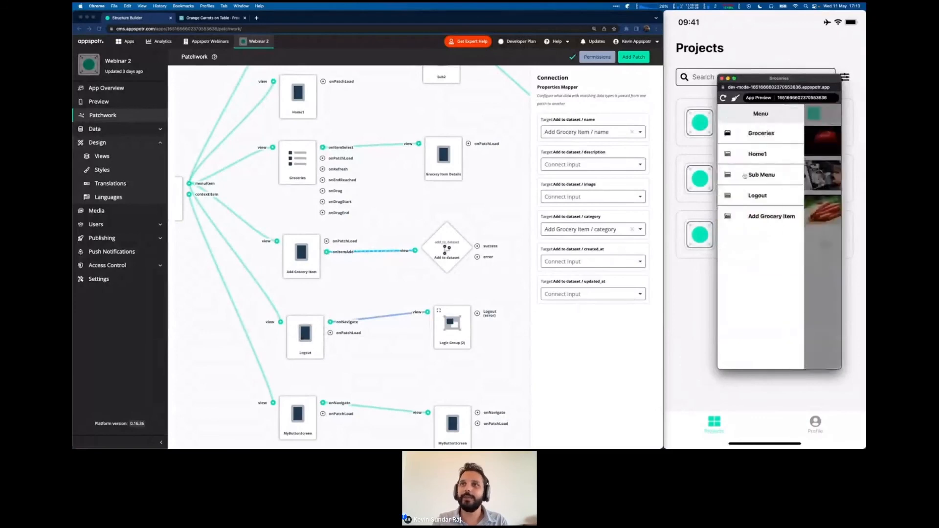
left_click(743, 214)
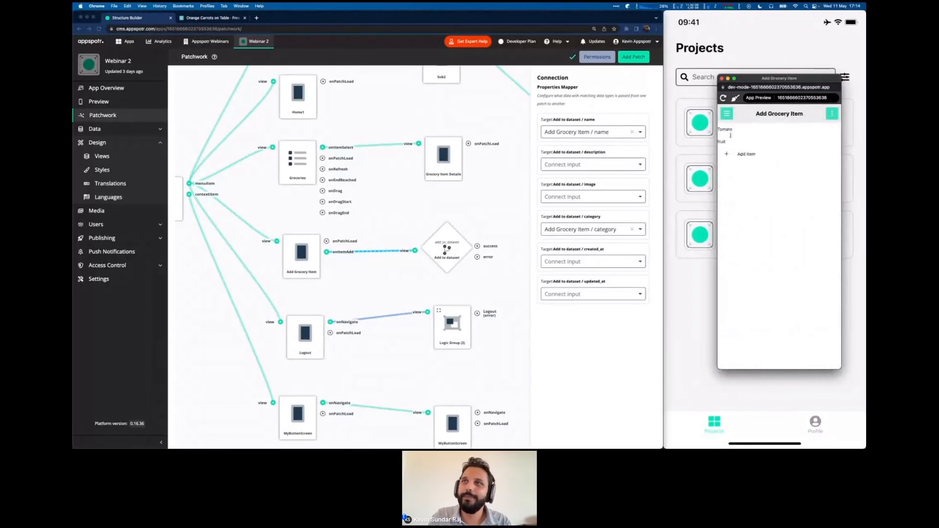
left_click(728, 117)
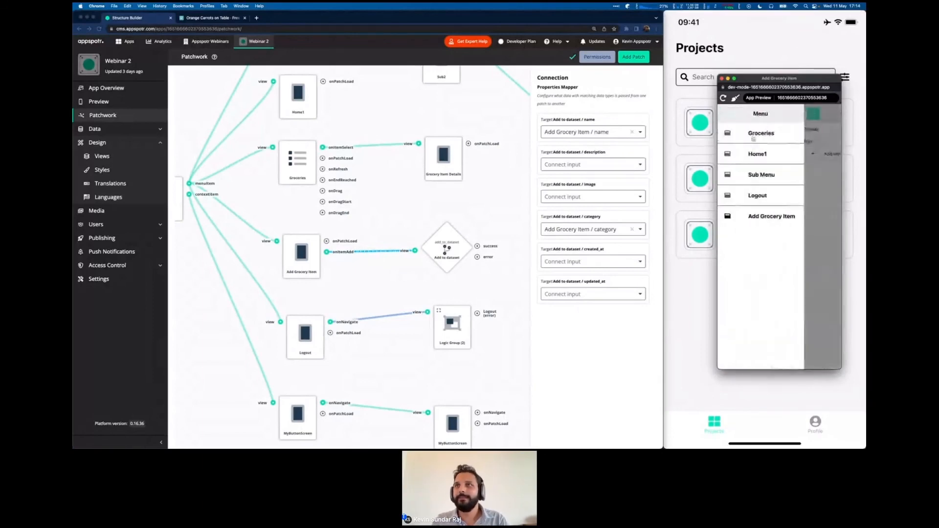
left_click(753, 139)
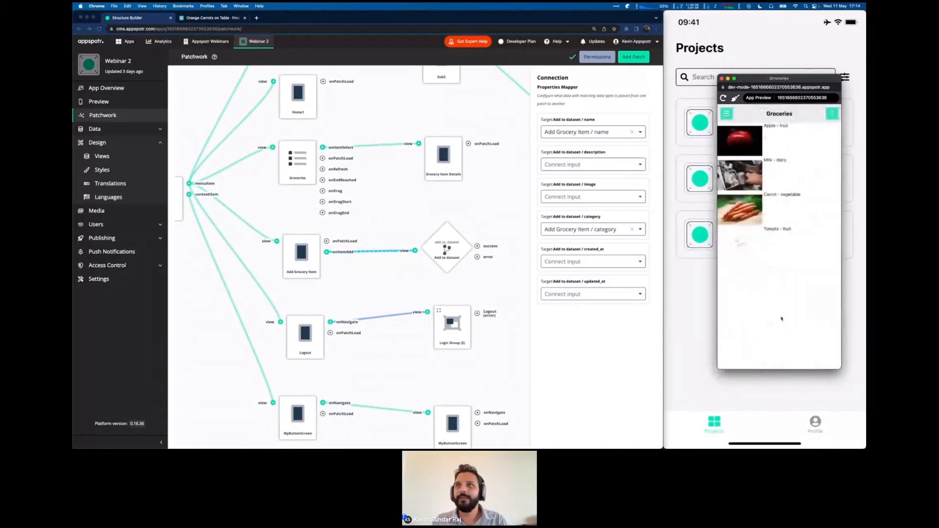
left_click(784, 255)
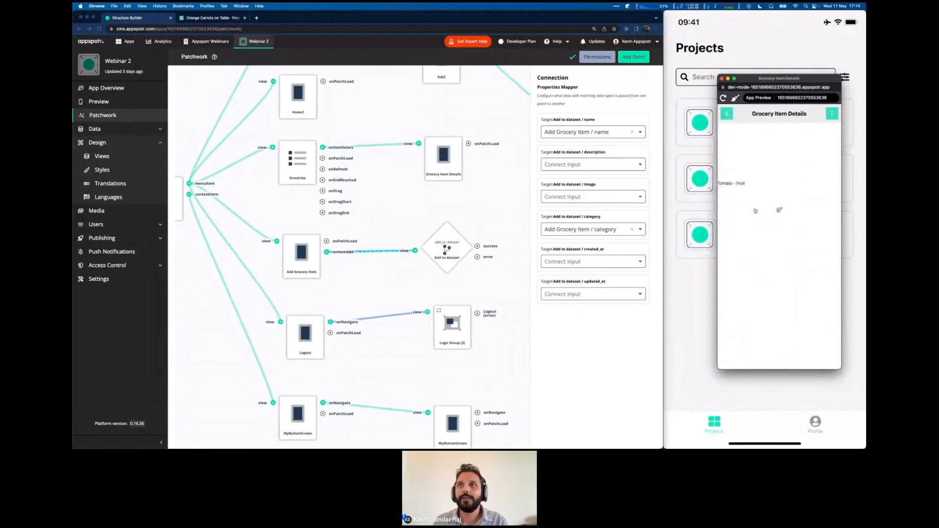
left_click(726, 114)
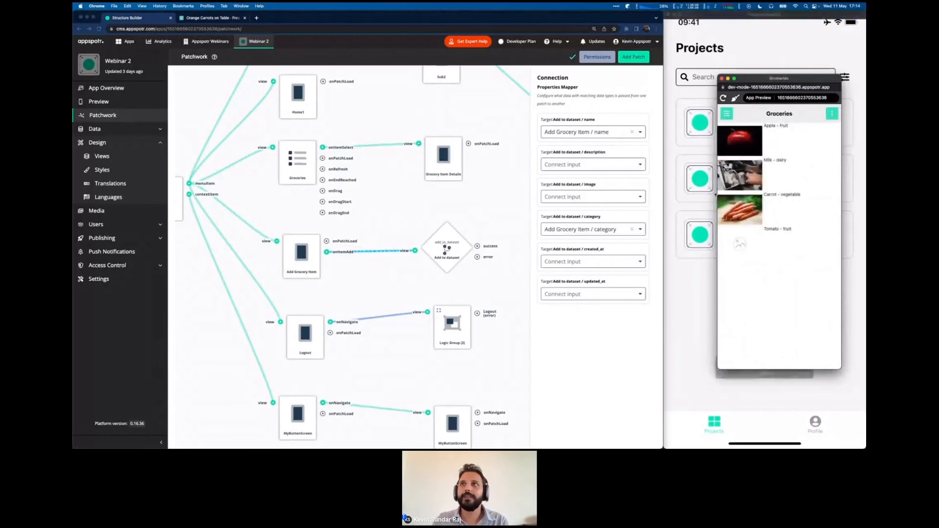
left_click(726, 114)
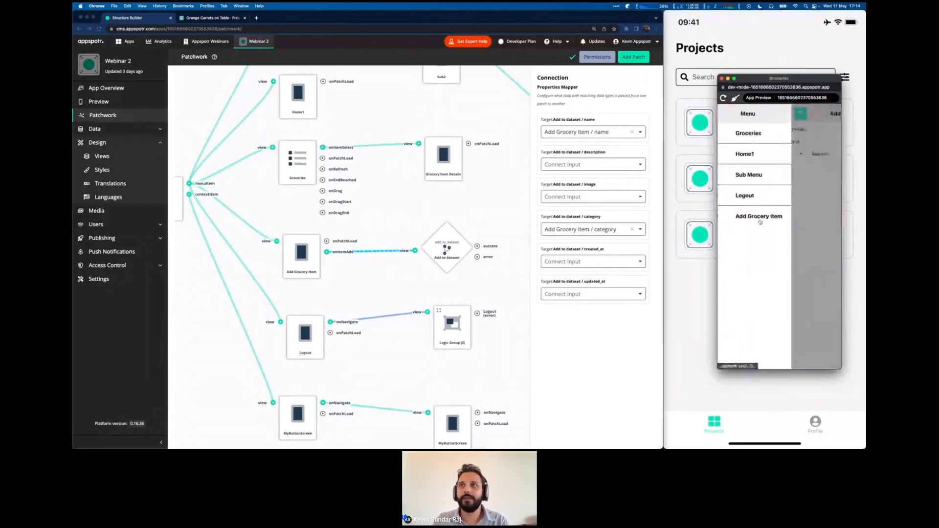
left_click(741, 213)
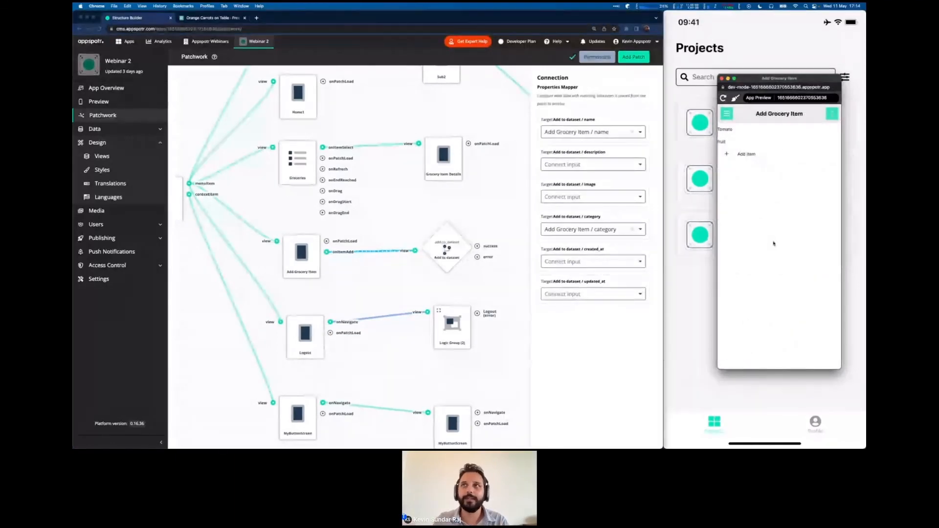
left_click(727, 114)
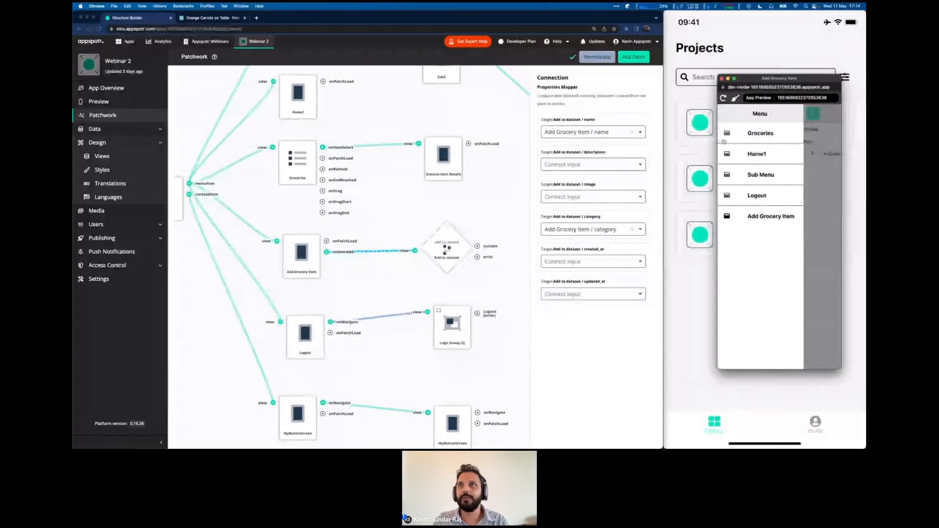
left_click(723, 141)
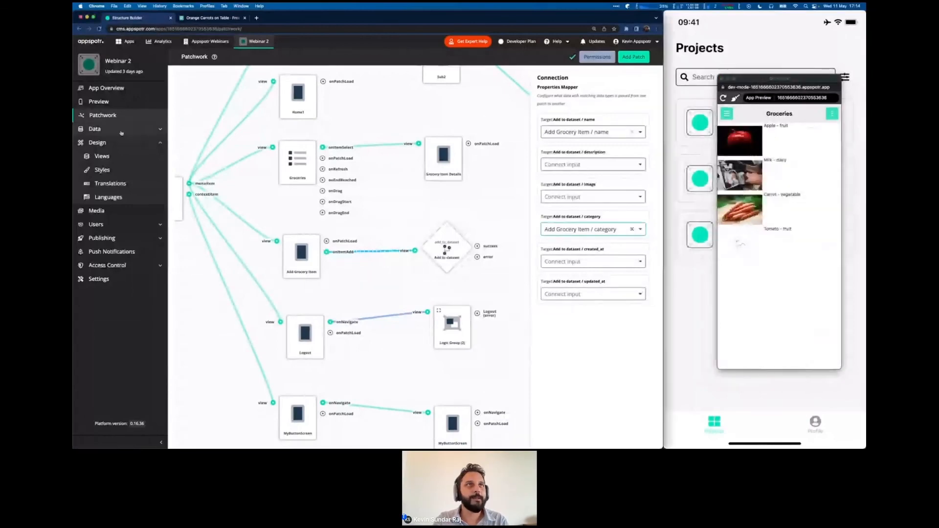
In the groceries dataset, fill the Tomato item's description with the copied 1914 translation text, assign the red fruit photo used for Apple, and save.
left_click(148, 129)
left_click(253, 127)
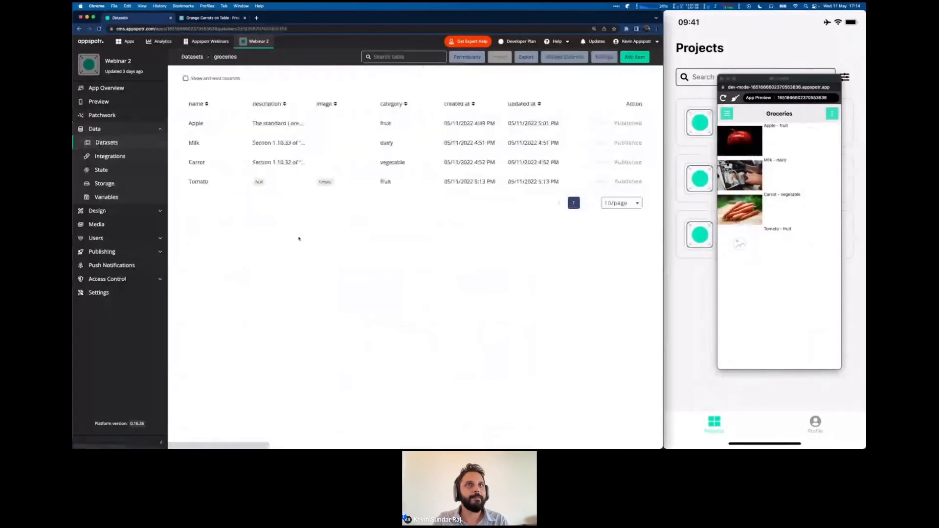
left_click(295, 185)
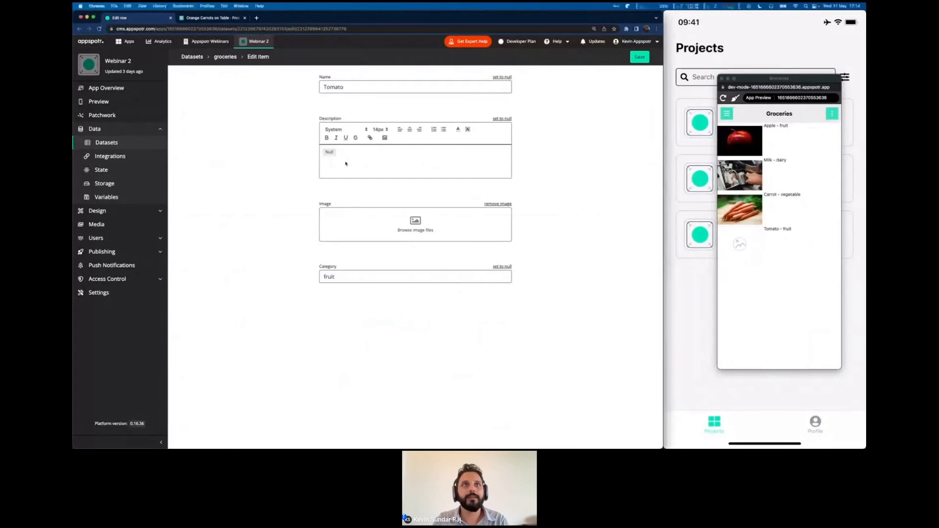
key("super+v")
left_click(418, 252)
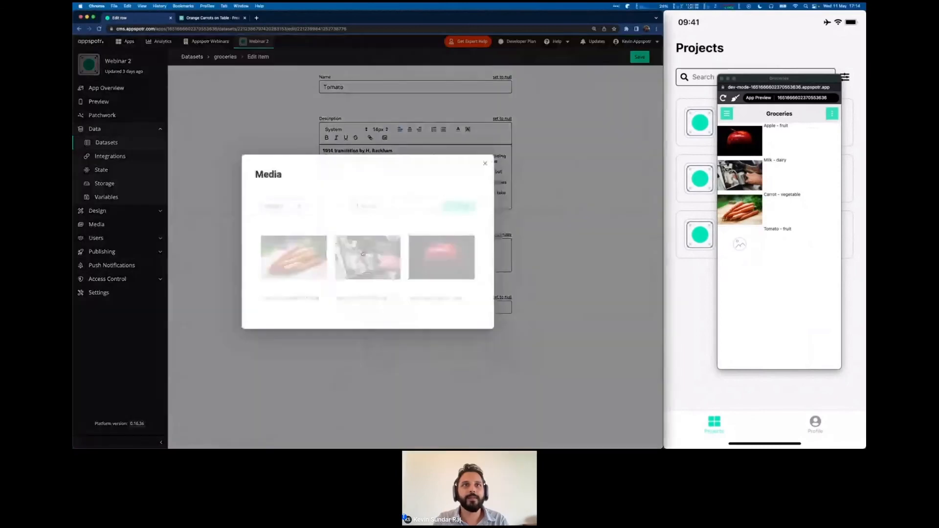
left_click(433, 254)
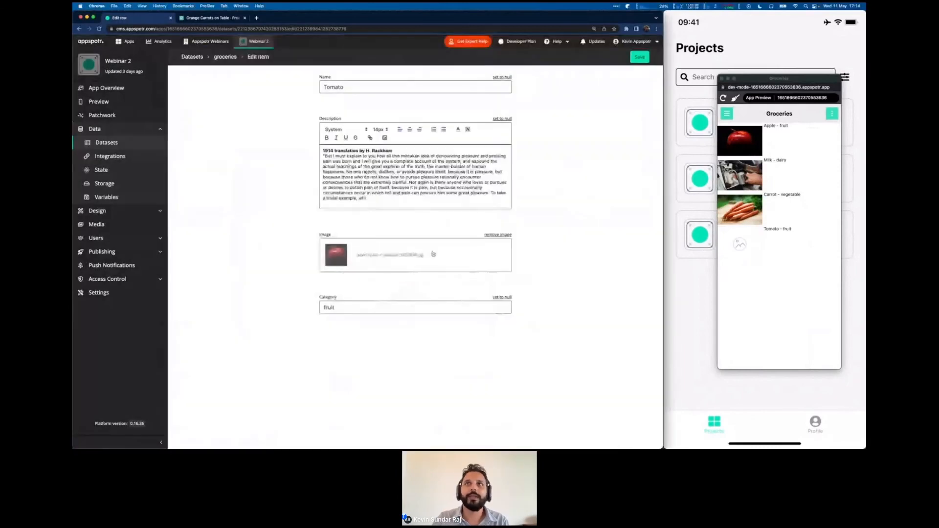
left_click(640, 56)
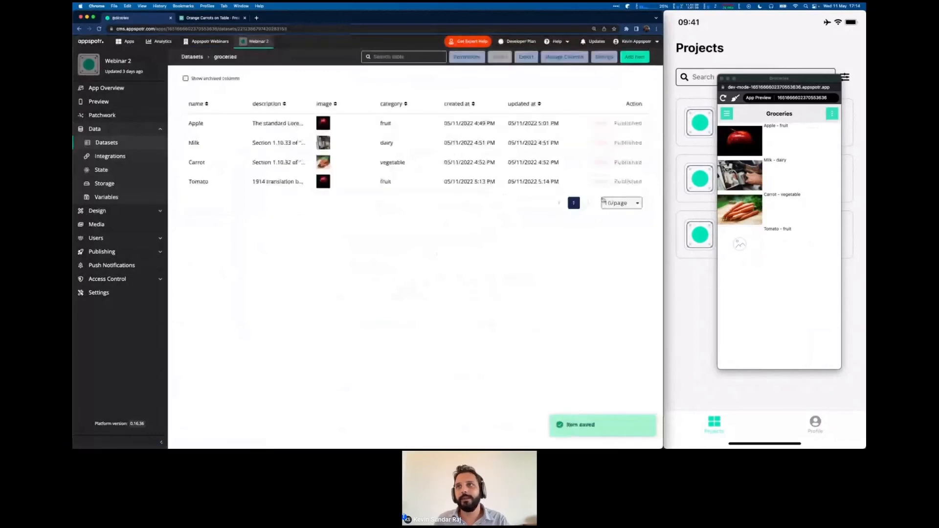
In the app preview, check the updated Groceries list and the Tomato item's details, and return to the list.
left_click(775, 187)
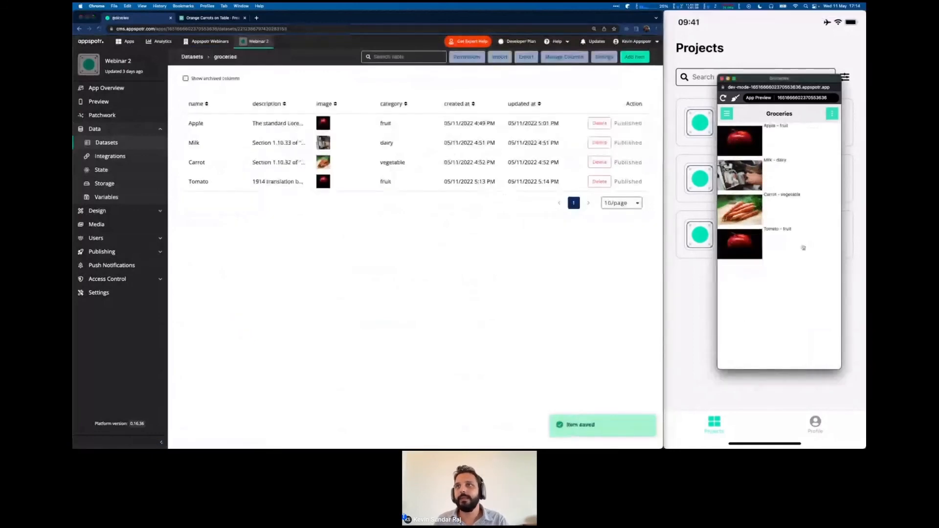
left_click(763, 245)
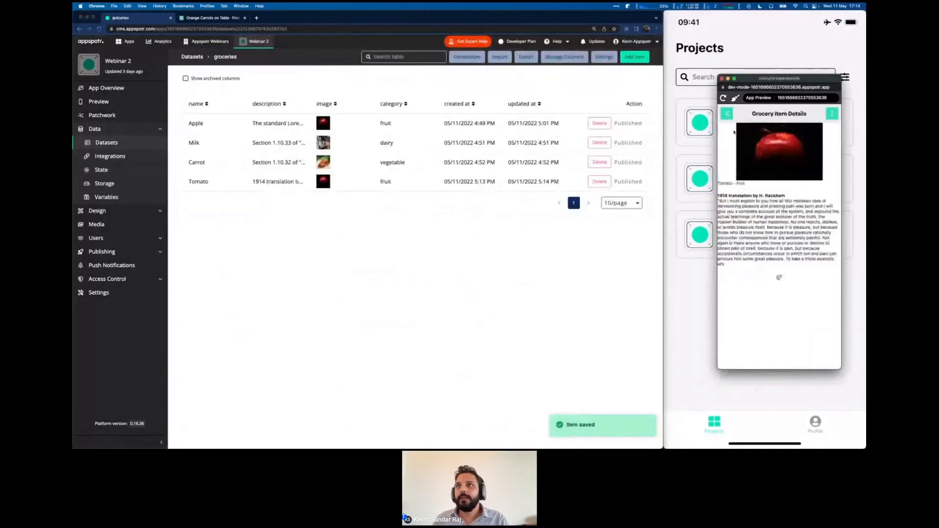
left_click(727, 113)
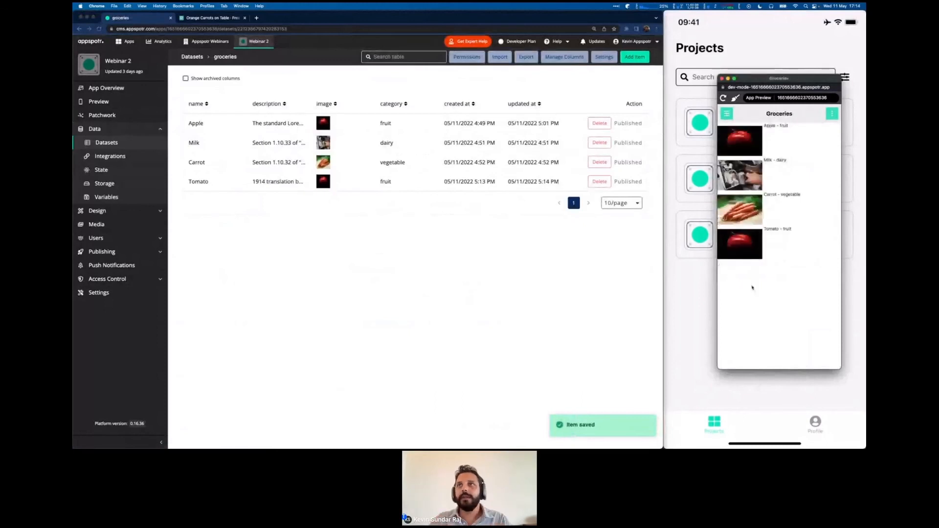
View the Let's build (2/2) slide and the groceries dataset's permissions, and return to the dataset's items.
left_click(443, 237)
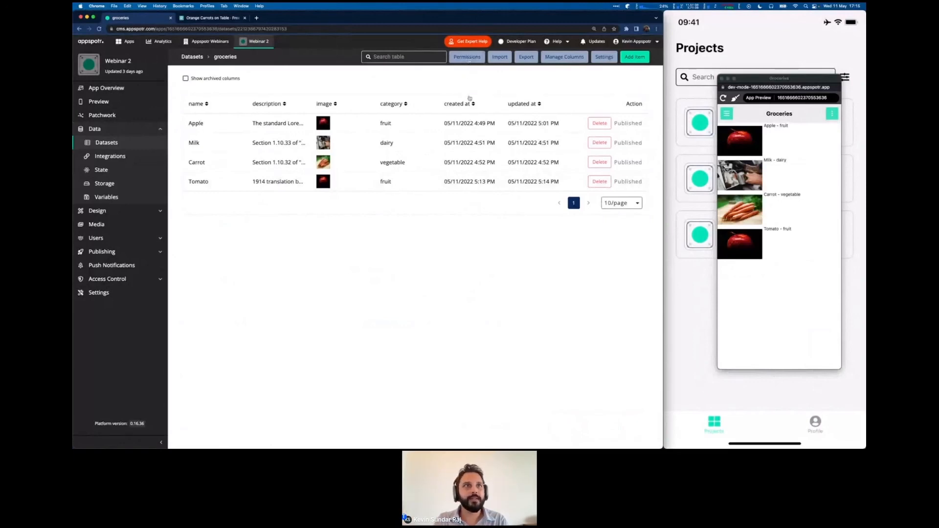
key("ctrl+Right")
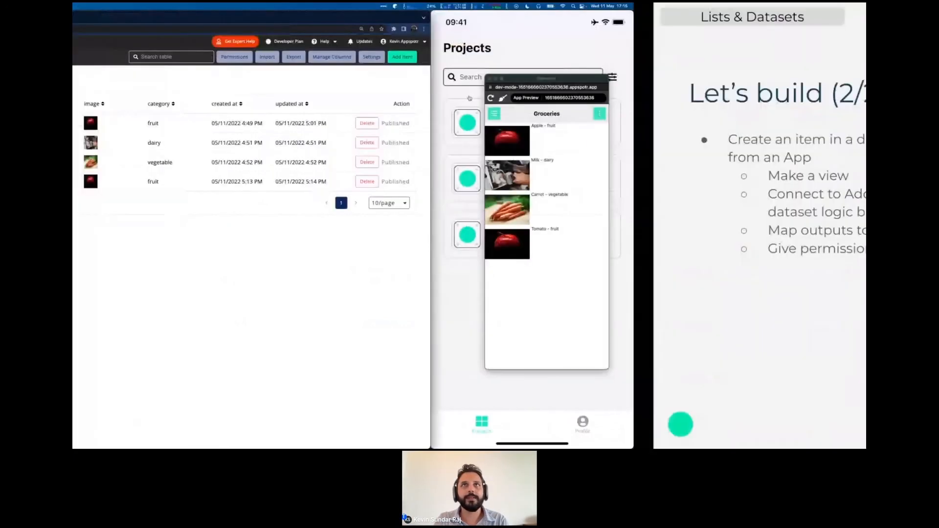
key("ctrl+Left")
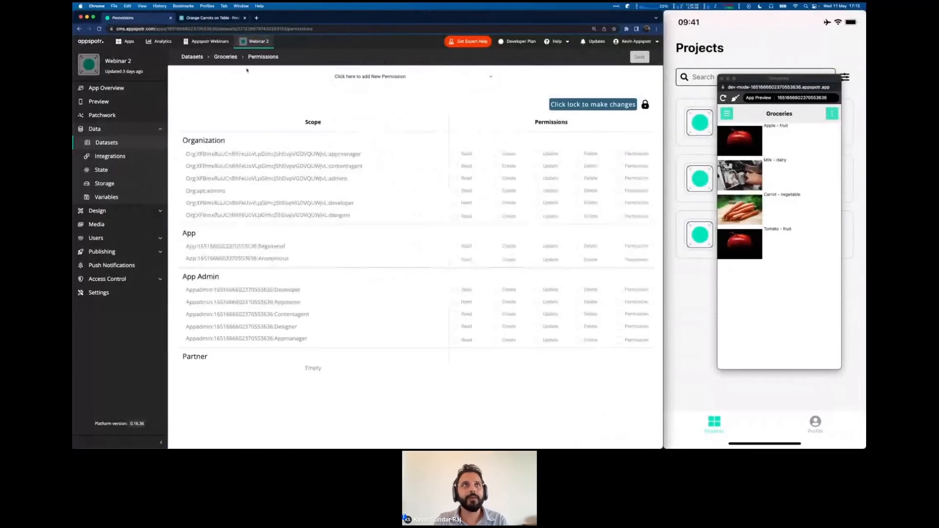
left_click(225, 57)
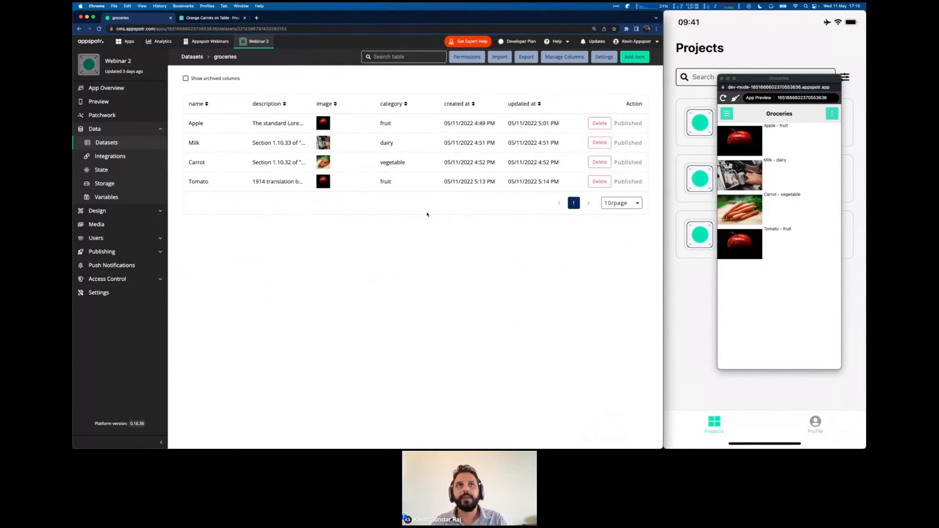
Refresh the Groceries list in the app preview, view the Add Grocery Item form, and go back to the list.
left_click(772, 304)
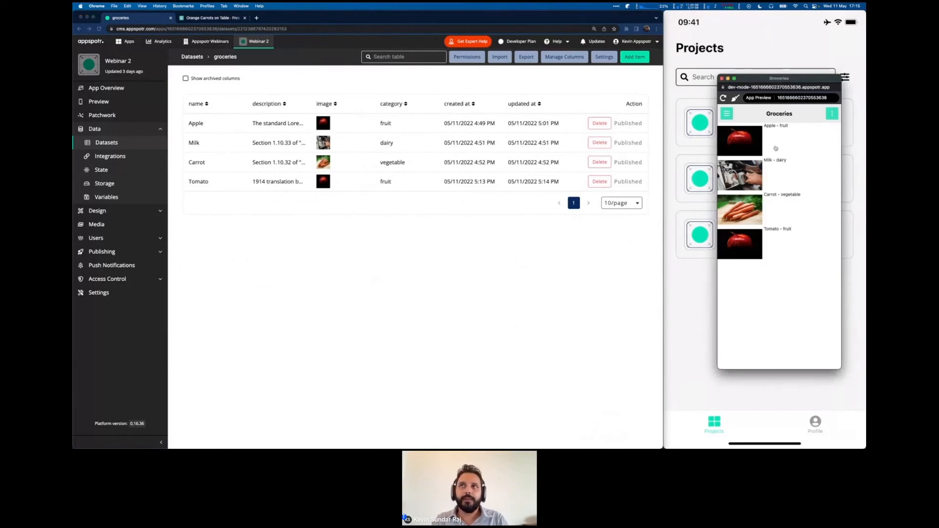
left_click_drag(775, 148, 784, 249)
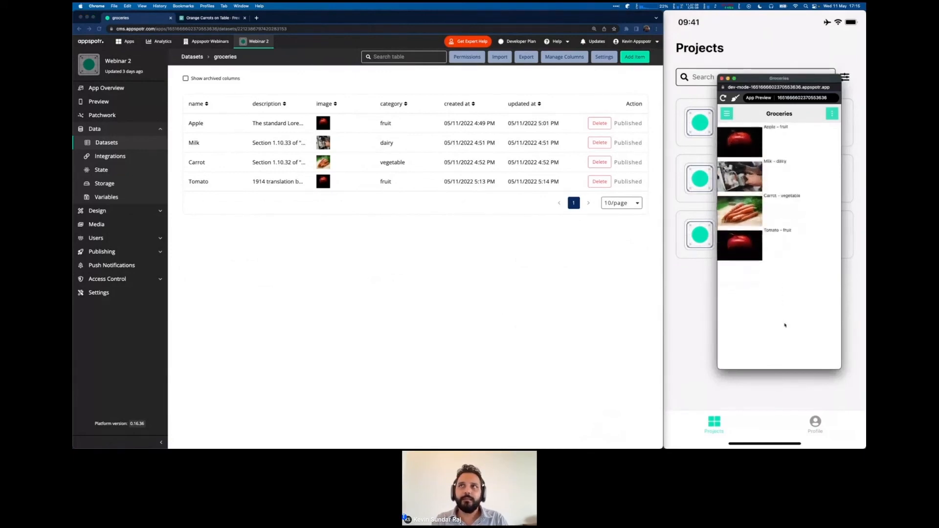
left_click(727, 113)
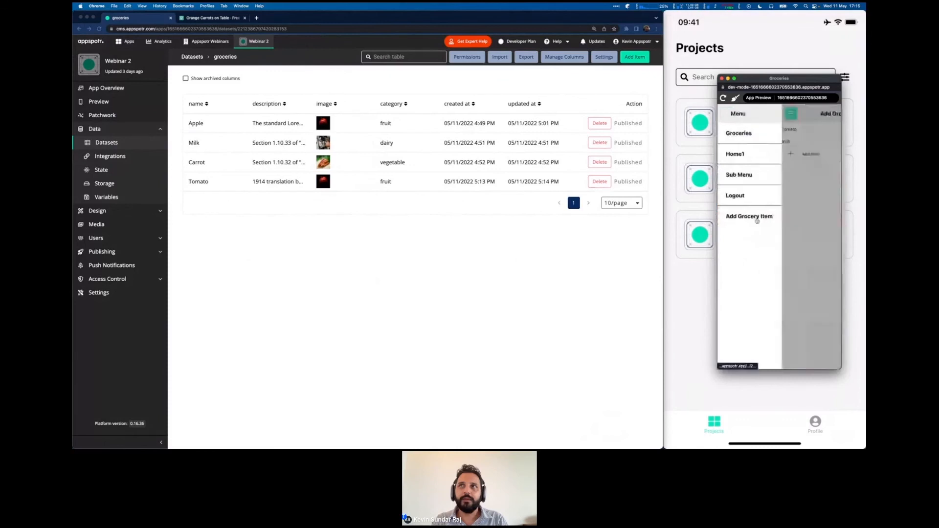
left_click(756, 217)
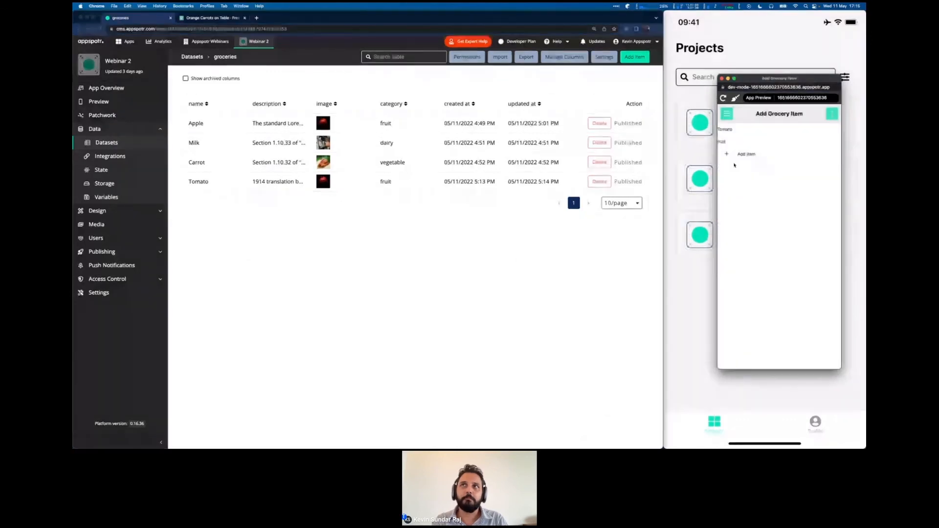
left_click(729, 115)
left_click(740, 153)
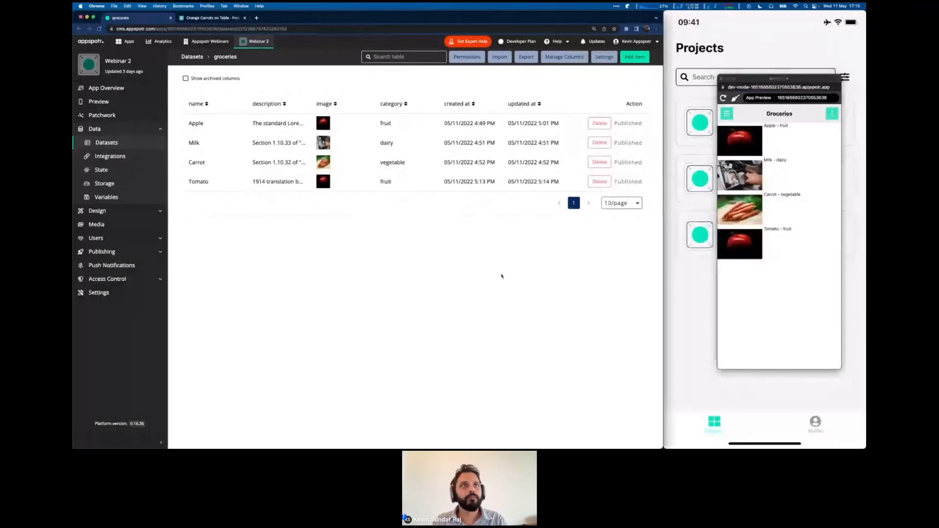
Switch to the presentation to review the Let's build (2/2) and (1/2) slides, and return to the app builder.
key("ctrl+Right")
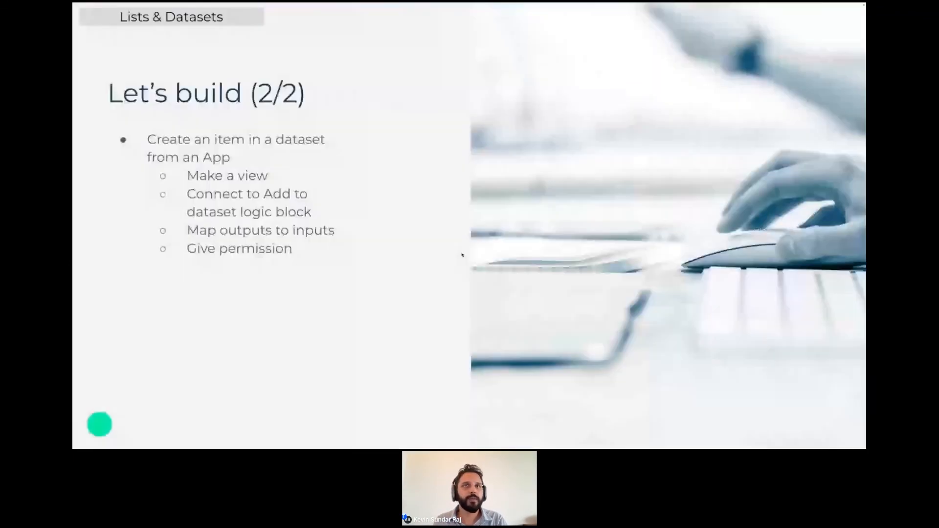
key("Left")
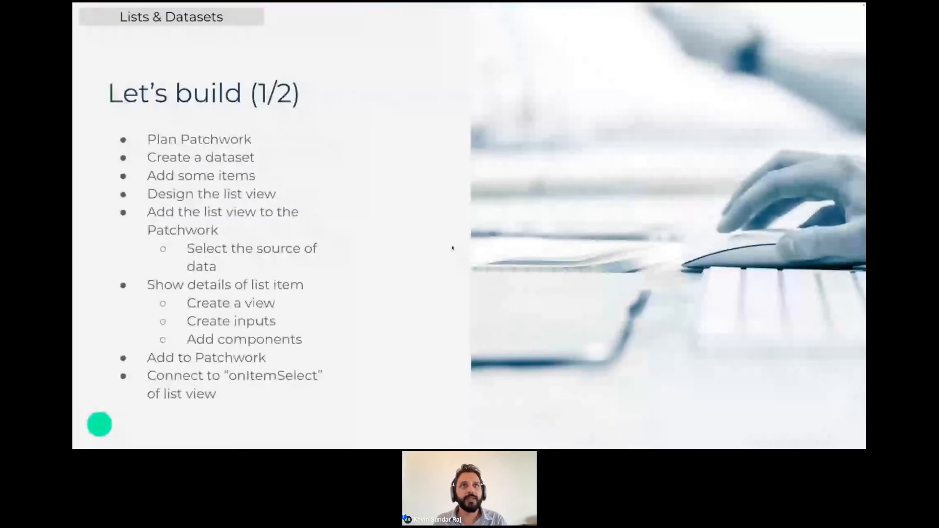
key("ctrl+Left")
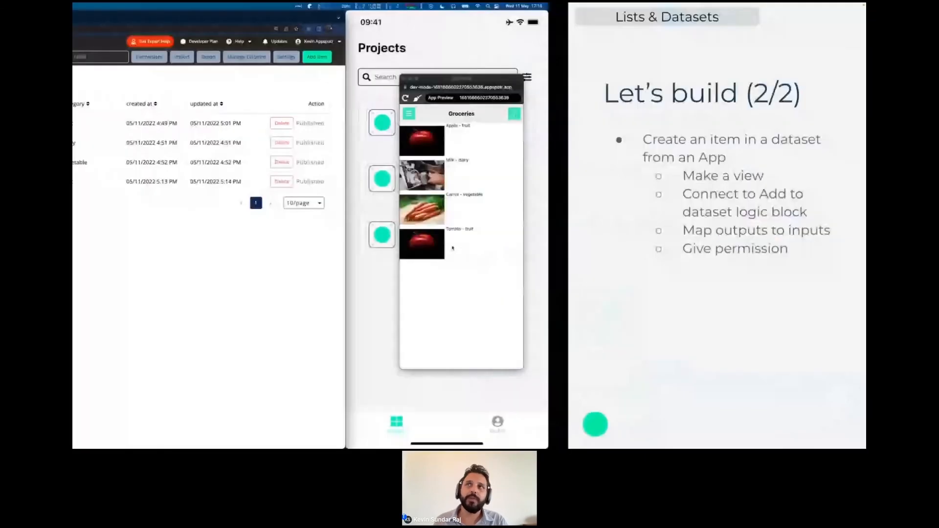